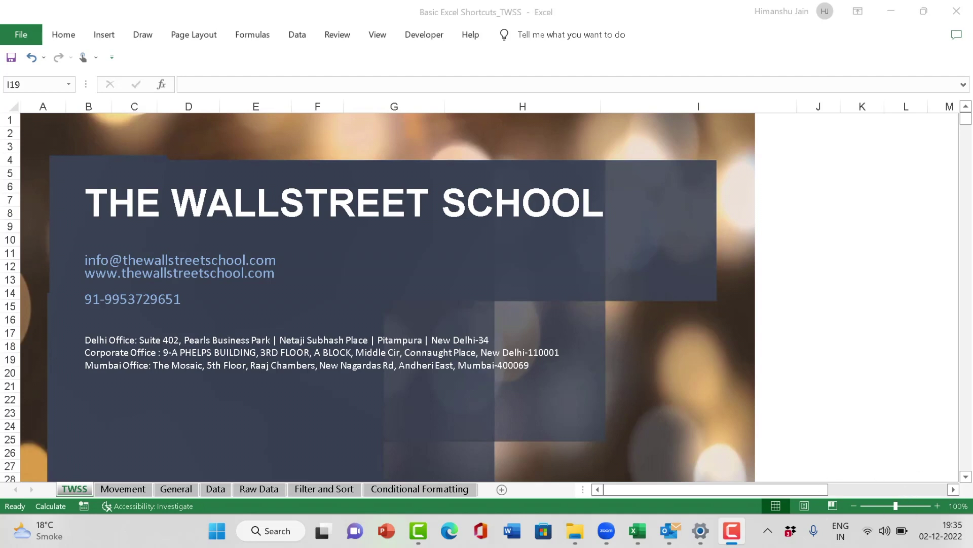
# Step: Switch to the Basic Excel Shortcuts_TWSS workbook, open the Movement sheet and select the Employee Name header cell B5
pyautogui.hotkey('alt', 'Tab')
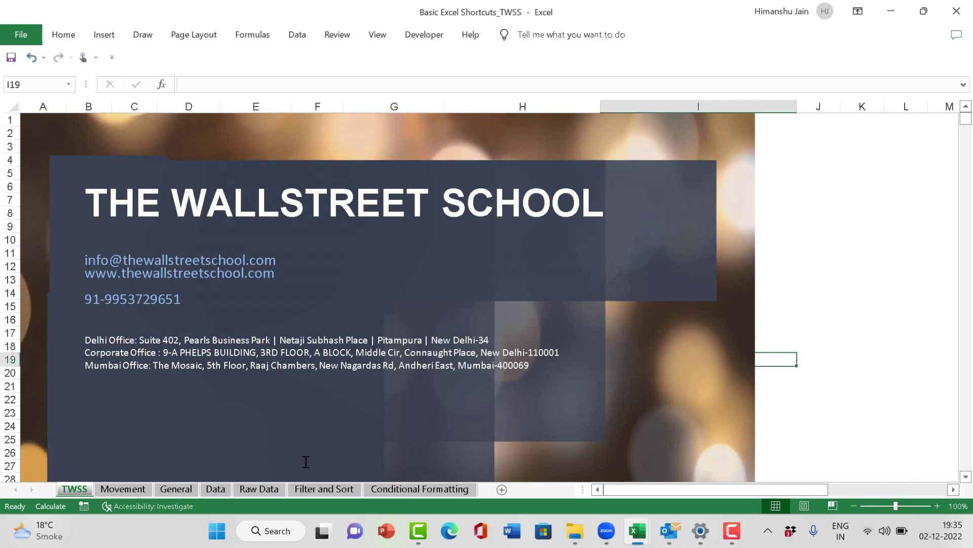
pyautogui.click(131, 490)
pyautogui.click(248, 352)
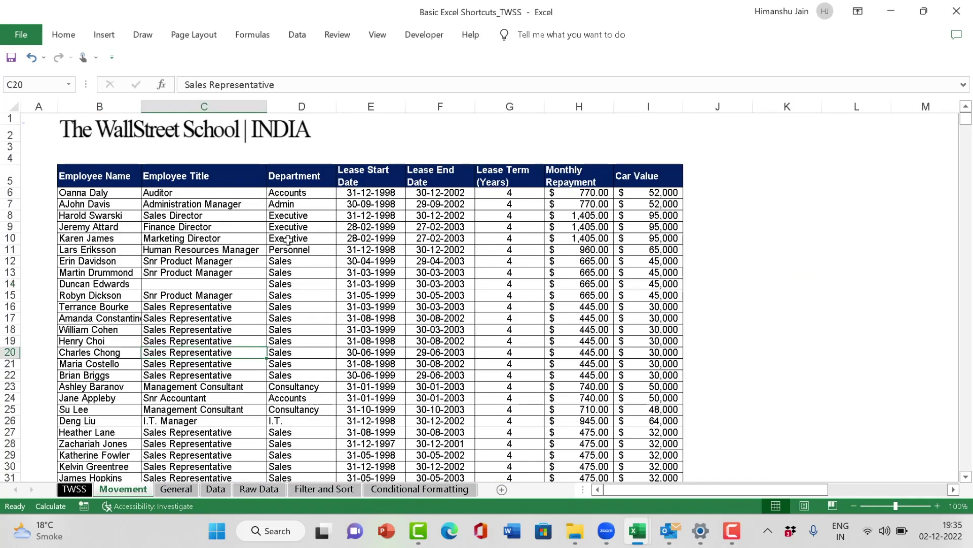
pyautogui.click(109, 285)
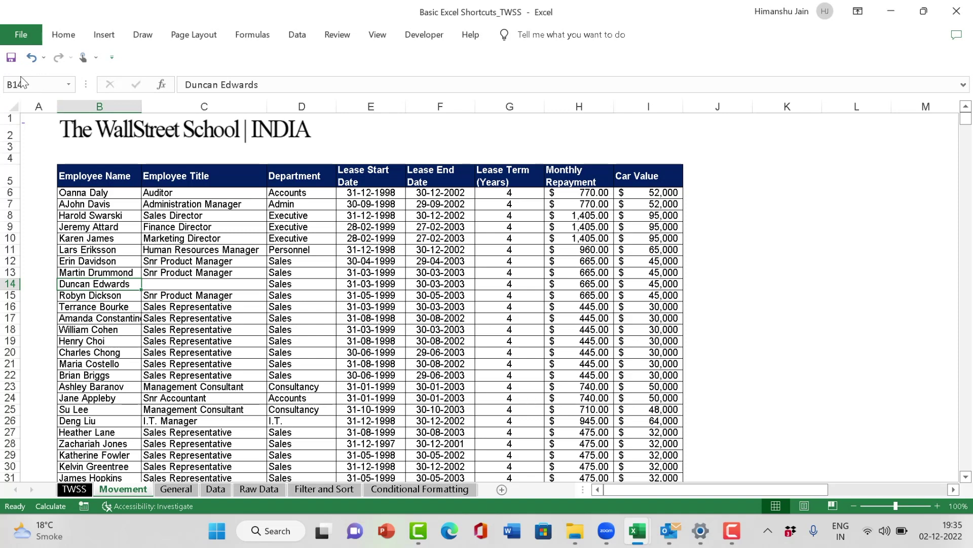
pyautogui.click(73, 250)
pyautogui.click(78, 176)
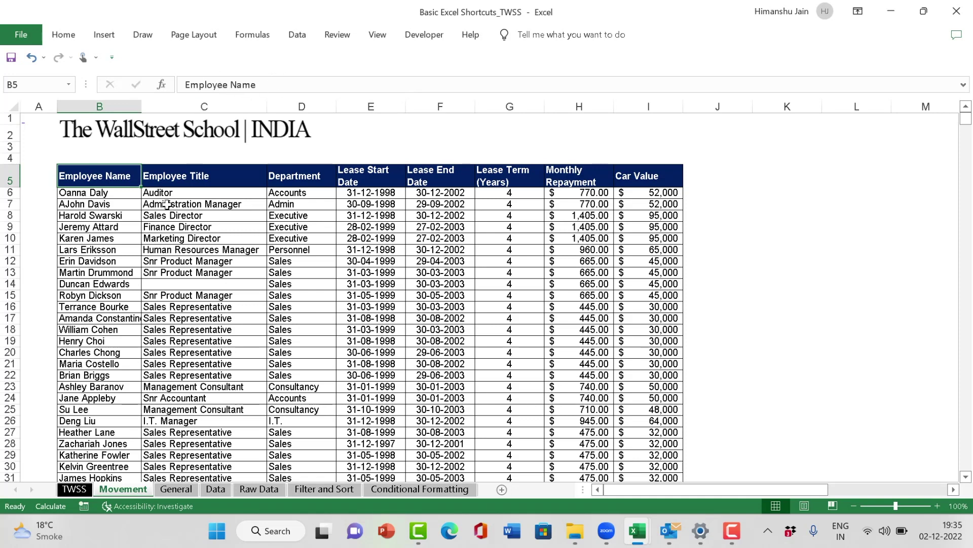
pyautogui.click(101, 250)
pyautogui.click(101, 180)
pyautogui.click(79, 203)
pyautogui.click(84, 180)
pyautogui.click(53, 226)
pyautogui.click(91, 180)
pyautogui.click(96, 236)
pyautogui.click(108, 175)
# Step: Examine the addresses of the Employee Name and Car Value headers by selecting row 5, column B and cells B5 and I5
pyautogui.click(10, 178)
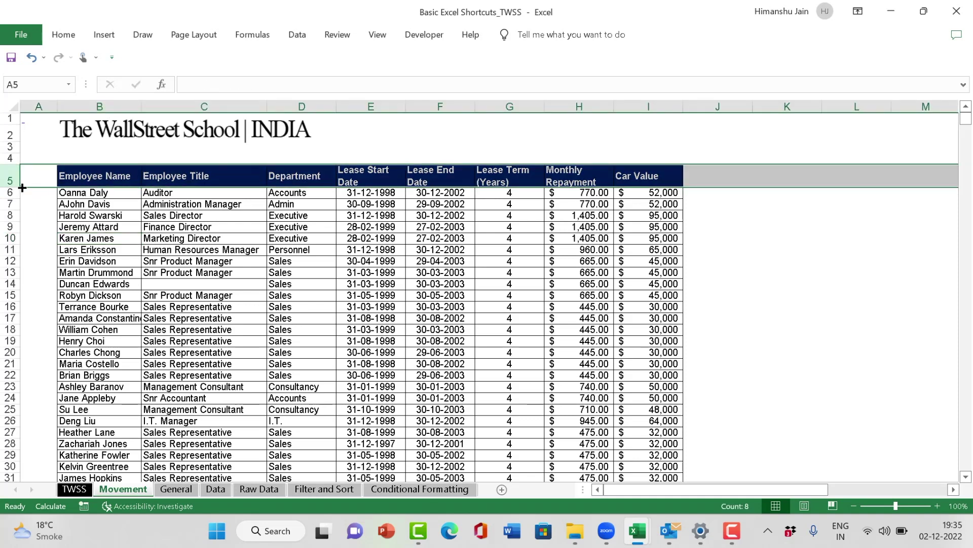
pyautogui.click(104, 106)
pyautogui.click(122, 173)
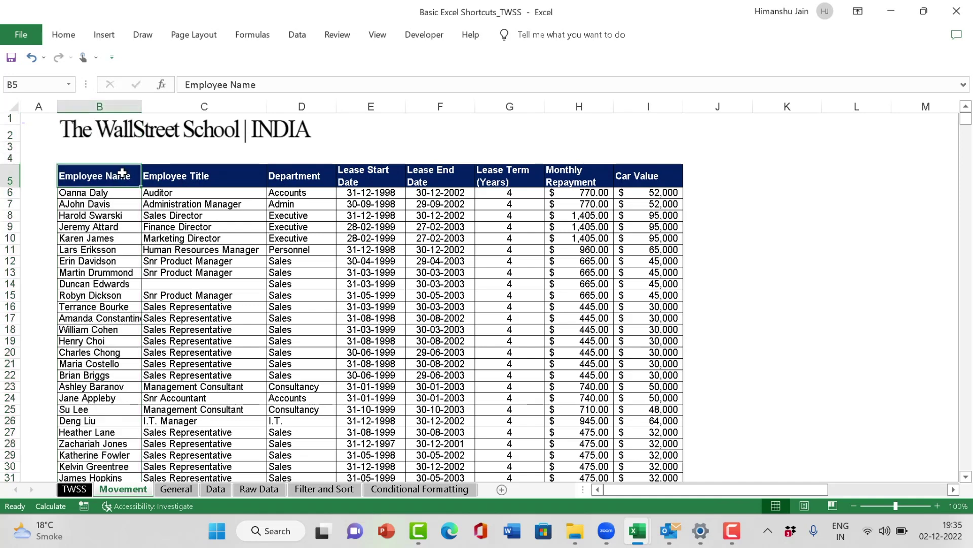
pyautogui.click(653, 178)
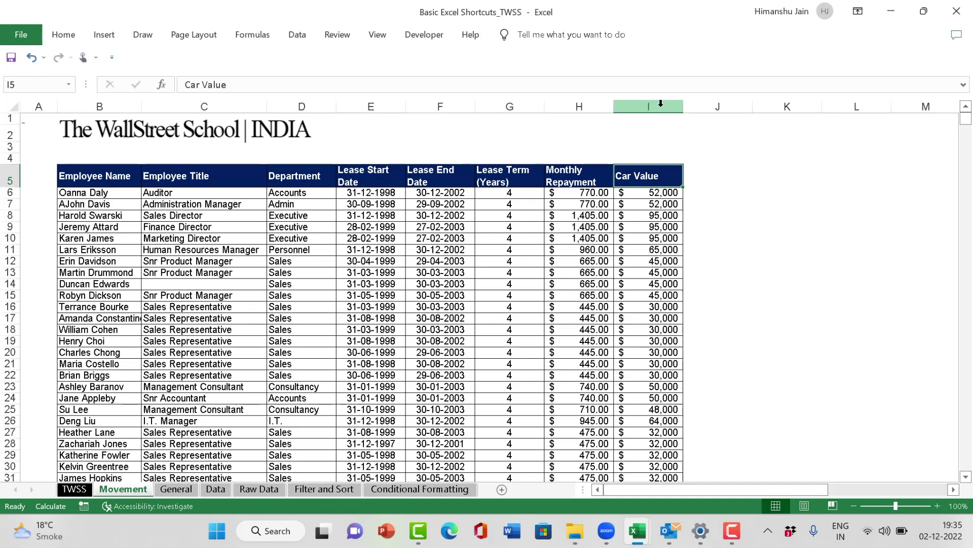
pyautogui.click(5, 178)
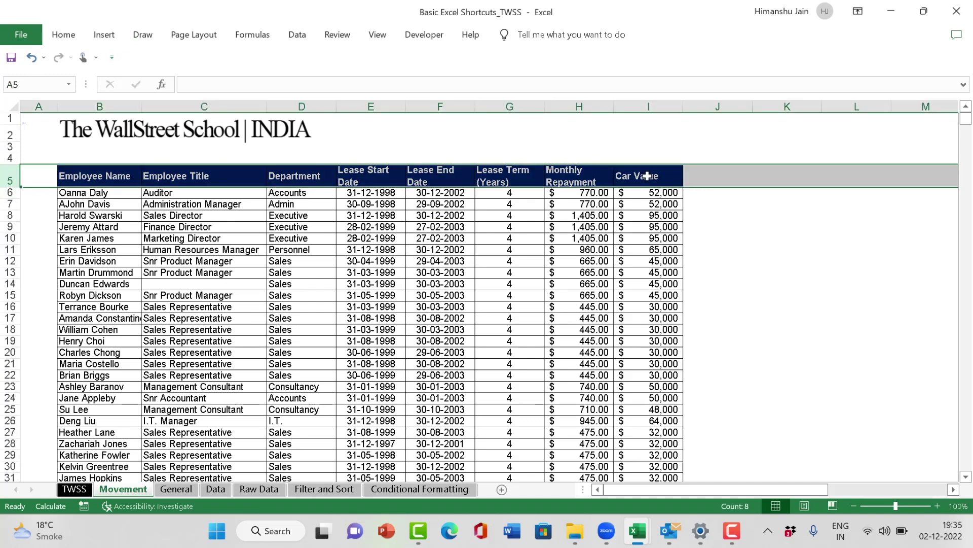
pyautogui.click(651, 174)
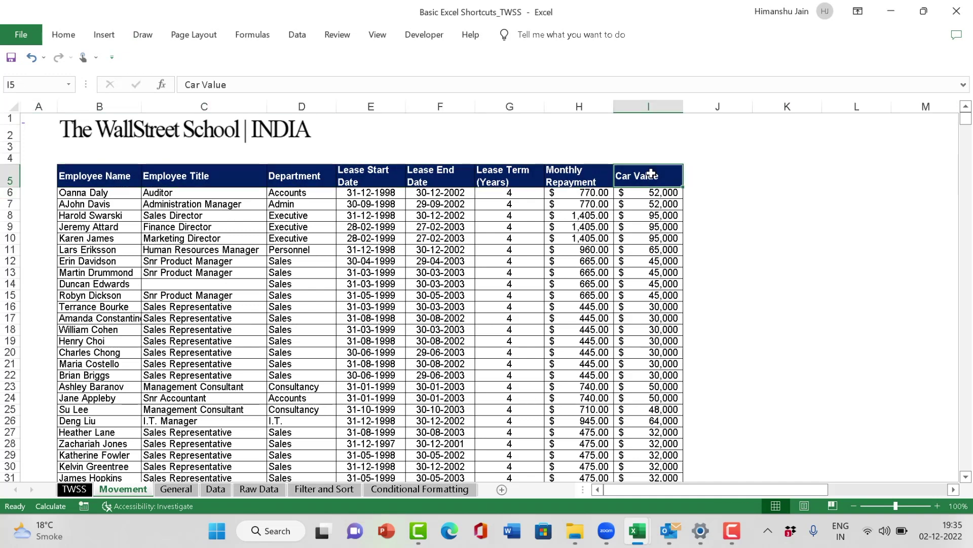
pyautogui.click(110, 182)
pyautogui.click(107, 222)
pyautogui.click(102, 179)
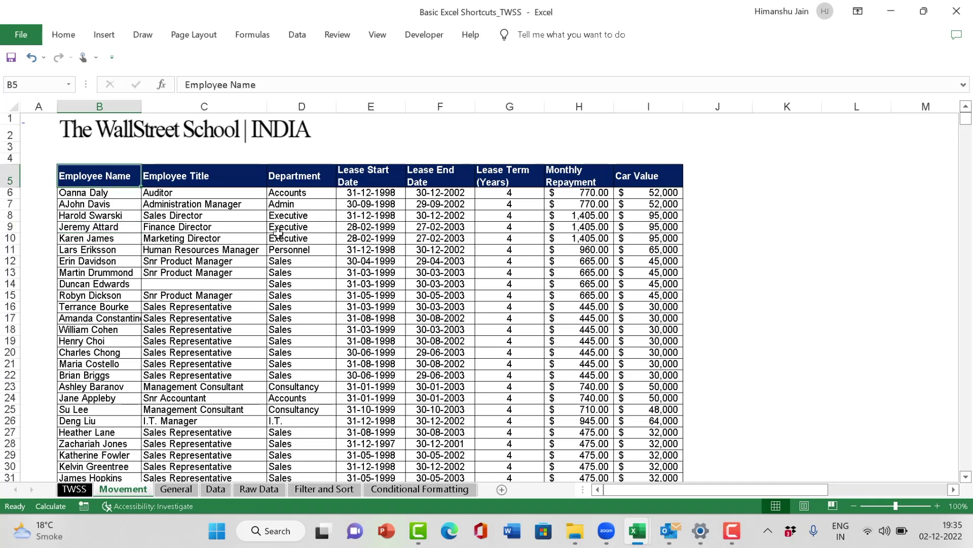
pyautogui.click(648, 176)
pyautogui.click(328, 270)
# Step: Jump from the Employee Name header B5 to the Car Value header and down to the last entry of that column
pyautogui.click(101, 179)
pyautogui.hotkey('ctrl', 'Right')
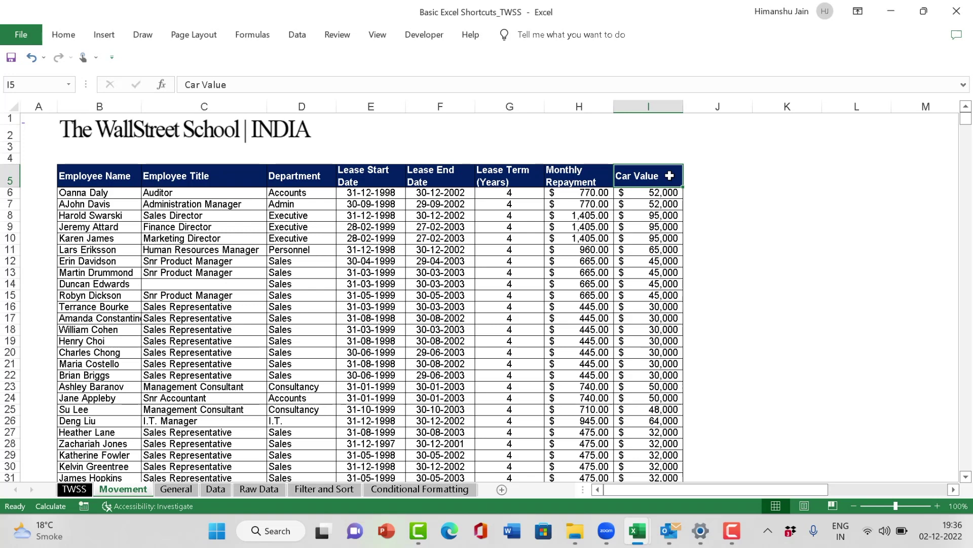
pyautogui.hotkey('ctrl', 'Down')
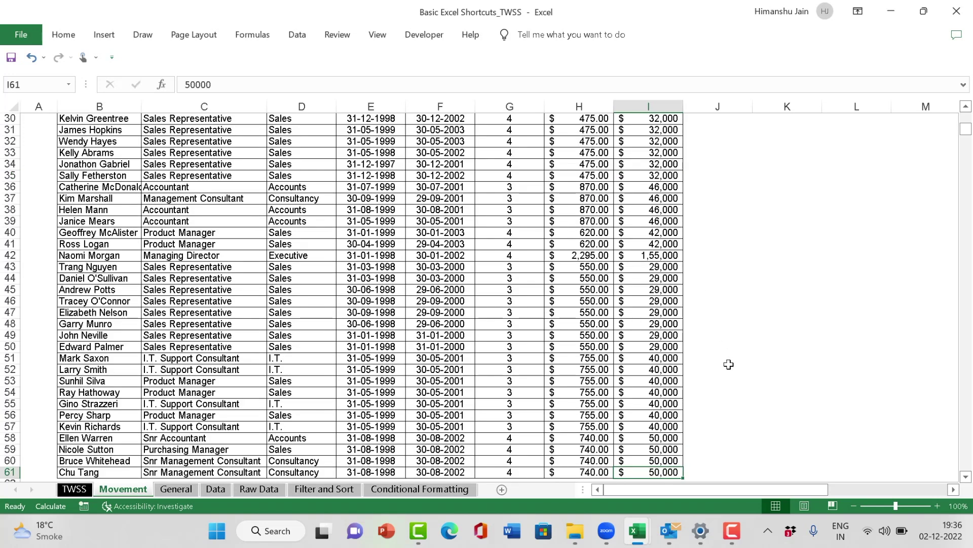
pyautogui.scroll(-2, 715, 370)
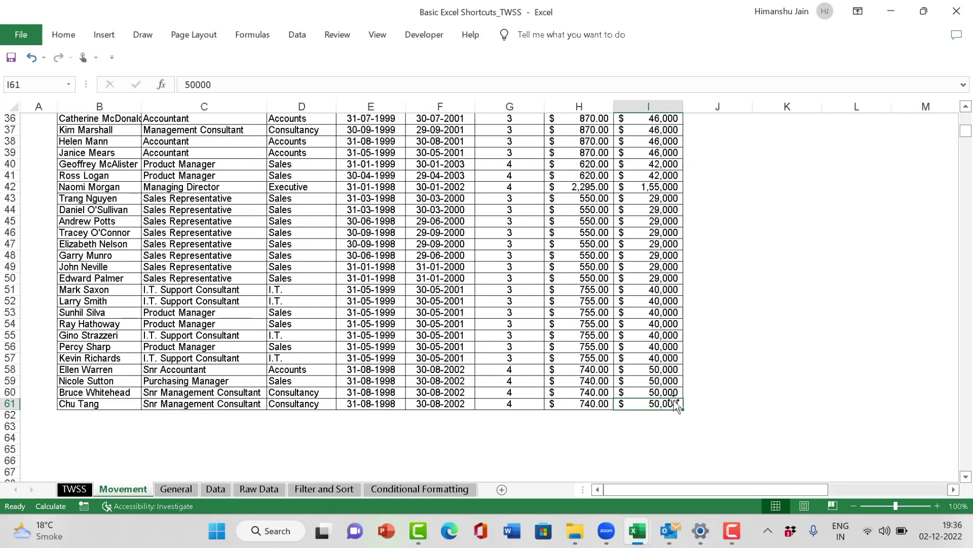
# Step: Jump back along the last table row to the Employee Name column and up to its header
pyautogui.hotkey('ctrl', 'Left')
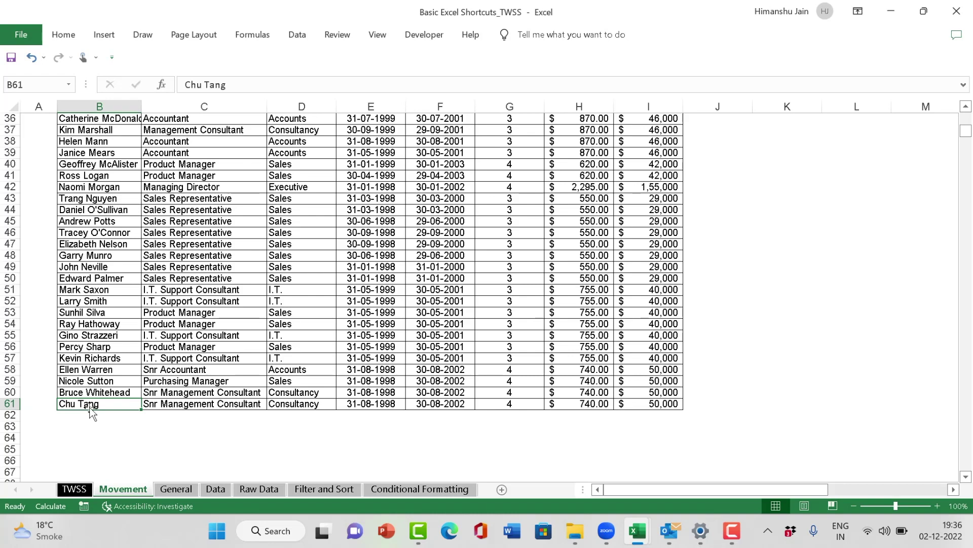
pyautogui.hotkey('ctrl', 'Up')
pyautogui.press('Up')
pyautogui.press('Down')
pyautogui.press('Down')
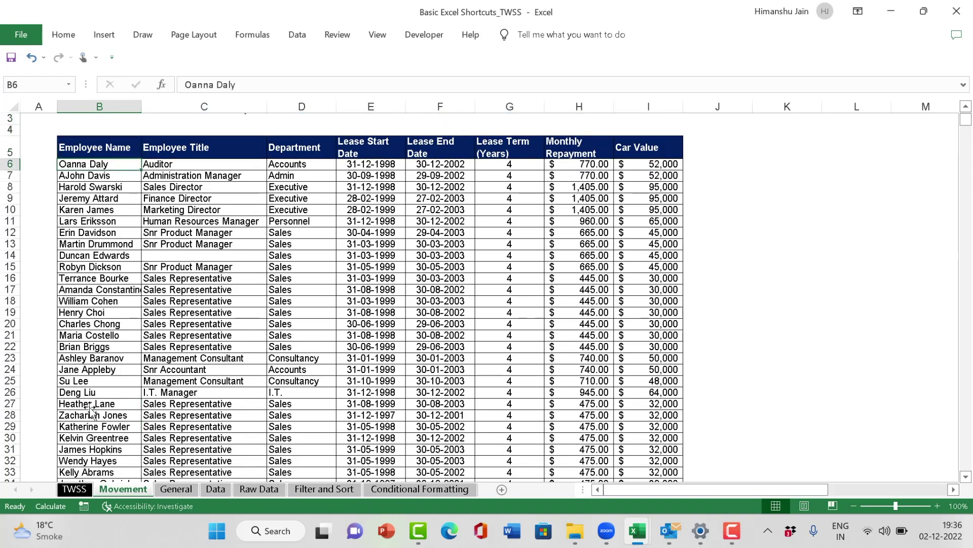
pyautogui.press('Up')
pyautogui.press('Up')
pyautogui.press('Down')
# Step: Jump once more around the four corners of the employee table, ending at the Employee Name header B5
pyautogui.hotkey('ctrl', 'Right')
pyautogui.hotkey('ctrl', 'Down')
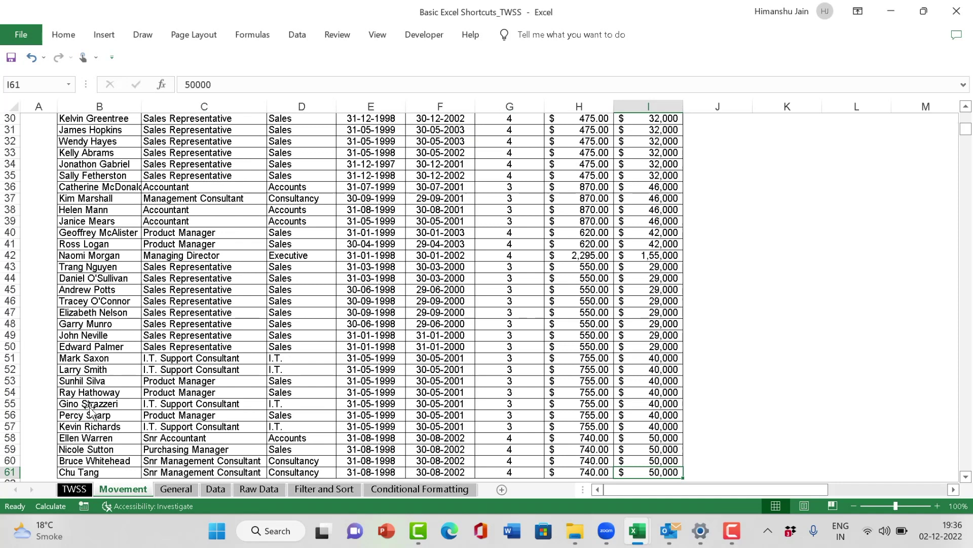
pyautogui.hotkey('ctrl', 'Left')
pyautogui.hotkey('ctrl', 'Up')
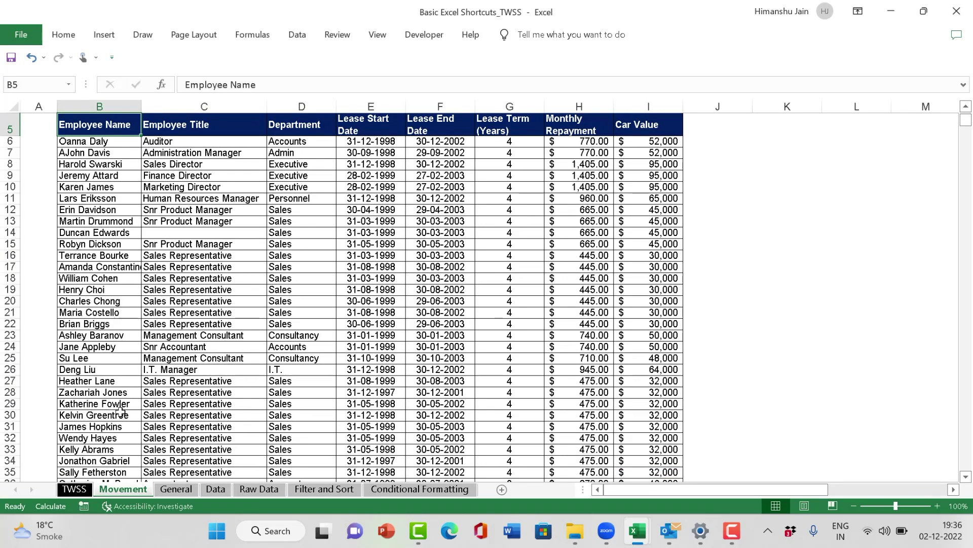
pyautogui.scroll(2, 170, 384)
# Step: Select the header cells from Employee Name across toward Car Value manually, and clear the selection
pyautogui.click(128, 261)
pyautogui.moveTo(110, 175); pyautogui.dragTo(653, 182)
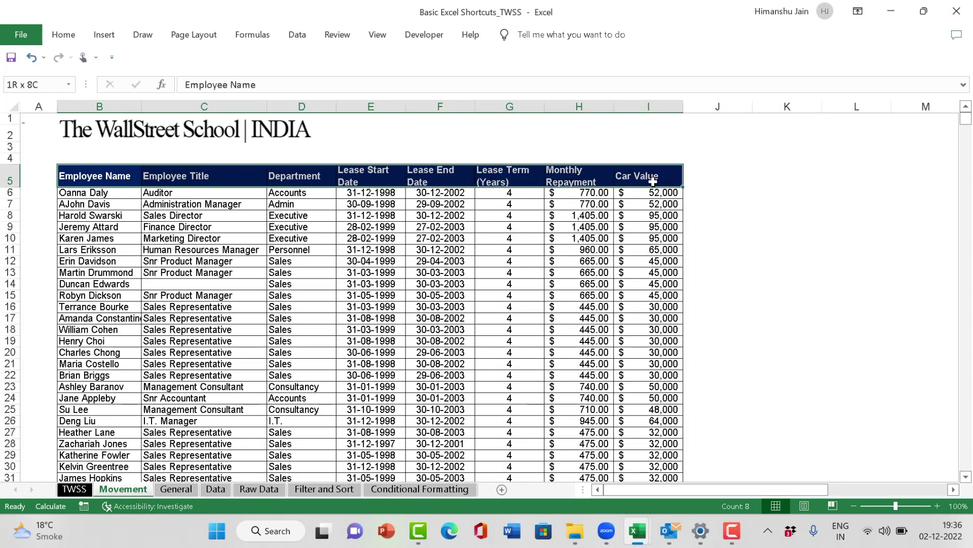
pyautogui.click(437, 257)
pyautogui.moveTo(124, 184); pyautogui.dragTo(565, 180)
pyautogui.click(299, 295)
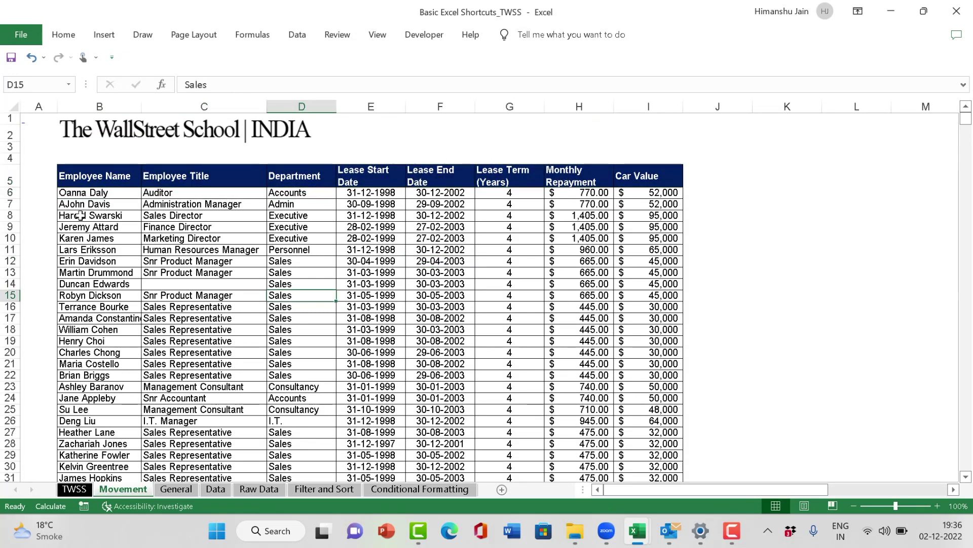
# Step: Extend the selection from B5 across the header row to Car Value and down to the table's last row
pyautogui.click(98, 175)
pyautogui.press('Return')
pyautogui.click(98, 175)
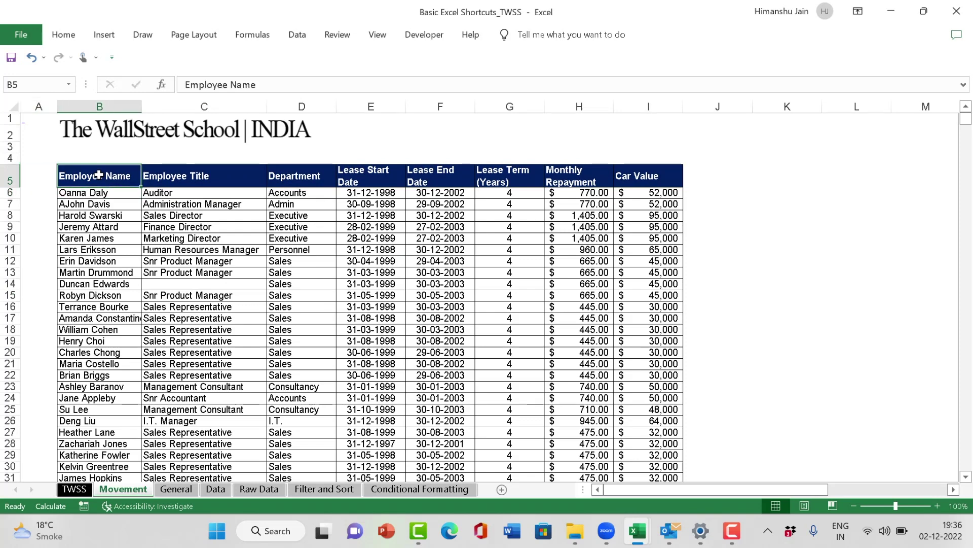
pyautogui.hotkey('ctrl', 'shift', 'Right')
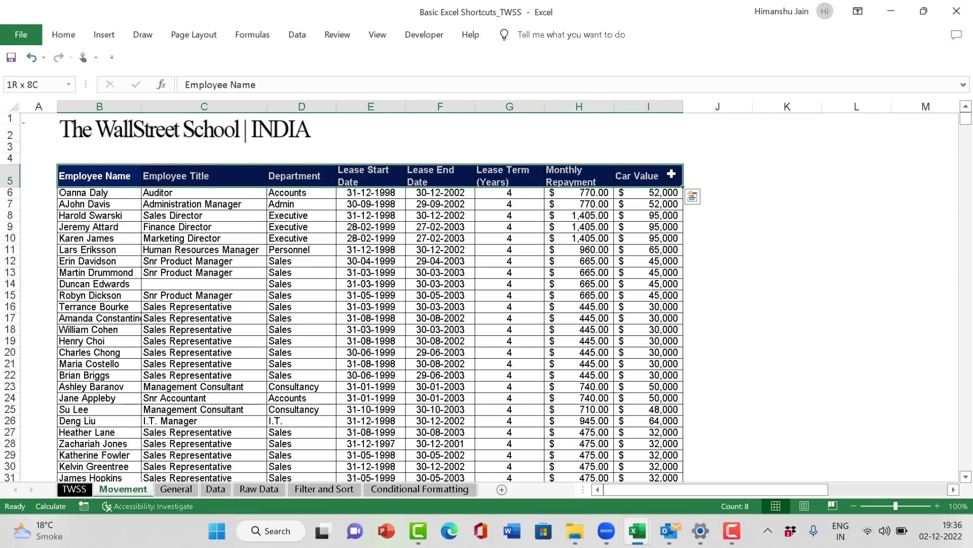
pyautogui.hotkey('ctrl', 'shift', 'Down')
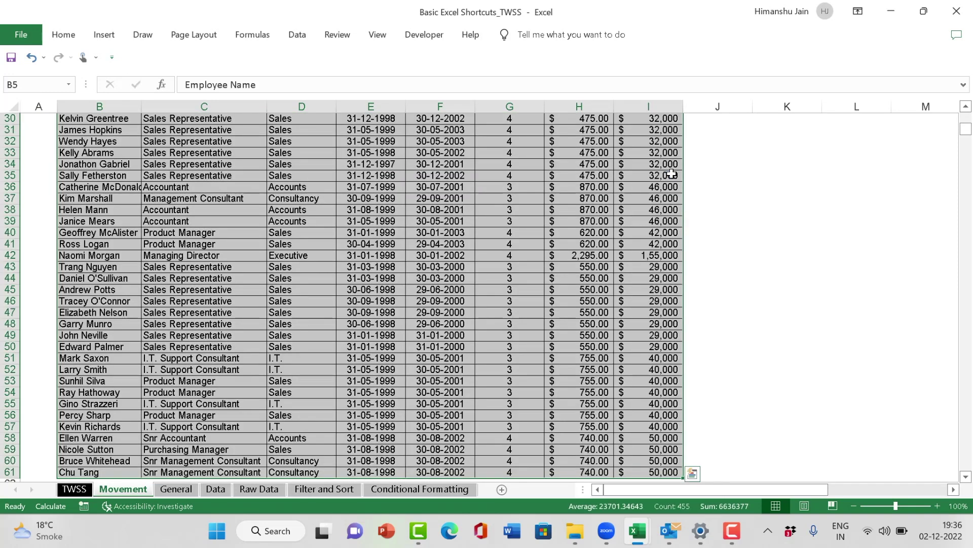
pyautogui.scroll(10, 512, 282)
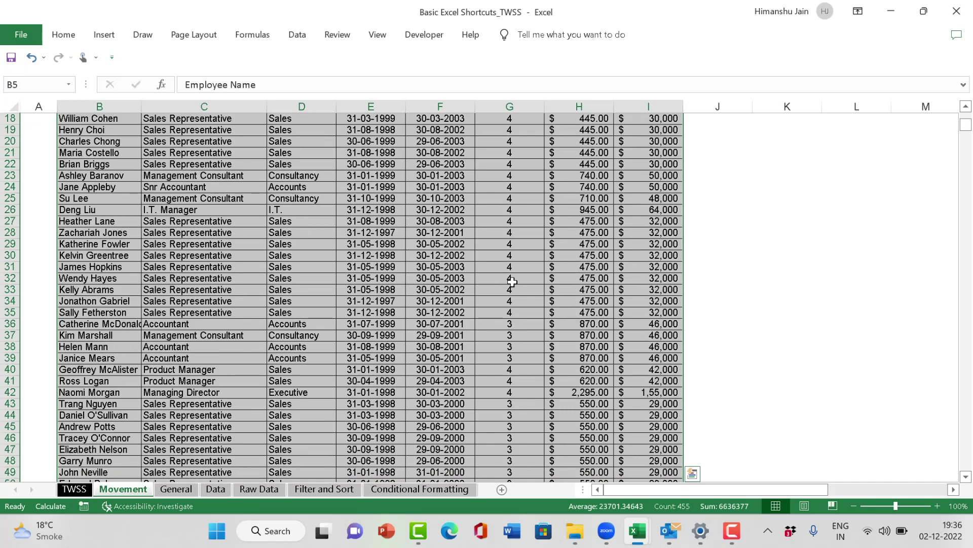
# Step: Reselect the whole employee table B5:I61, starting from the Employee Name header
pyautogui.click(93, 172)
pyautogui.hotkey('ctrl', 'shift', 'Right')
pyautogui.hotkey('ctrl', 'shift', 'Down')
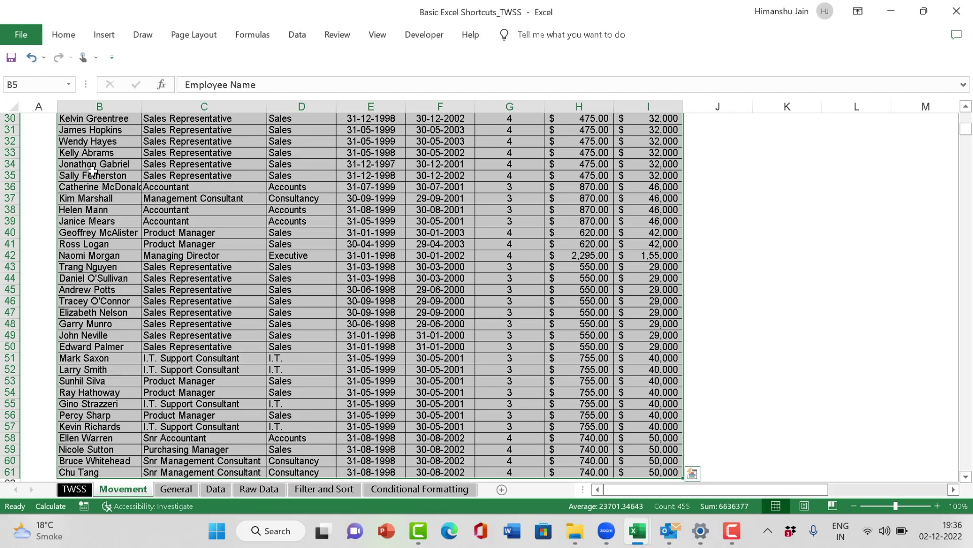
pyautogui.scroll(10, 140, 243)
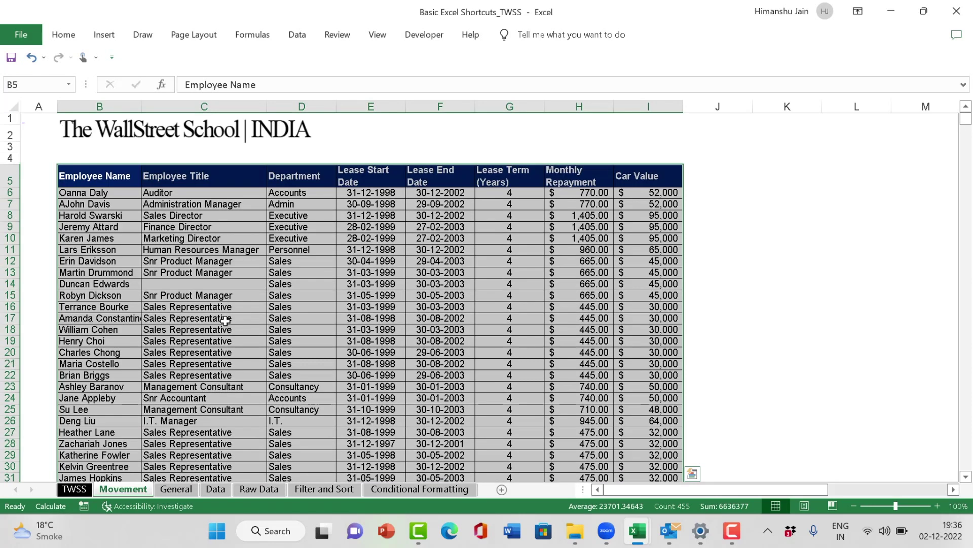
# Step: Insert two blank rows above row 7 of the employee table
pyautogui.click(10, 203)
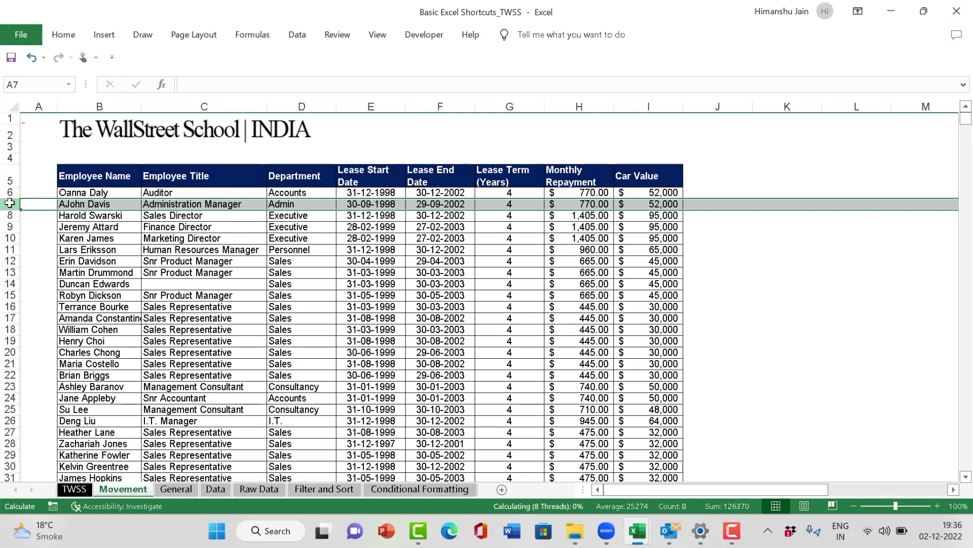
pyautogui.hotkey('ctrl', 'shift', '+')
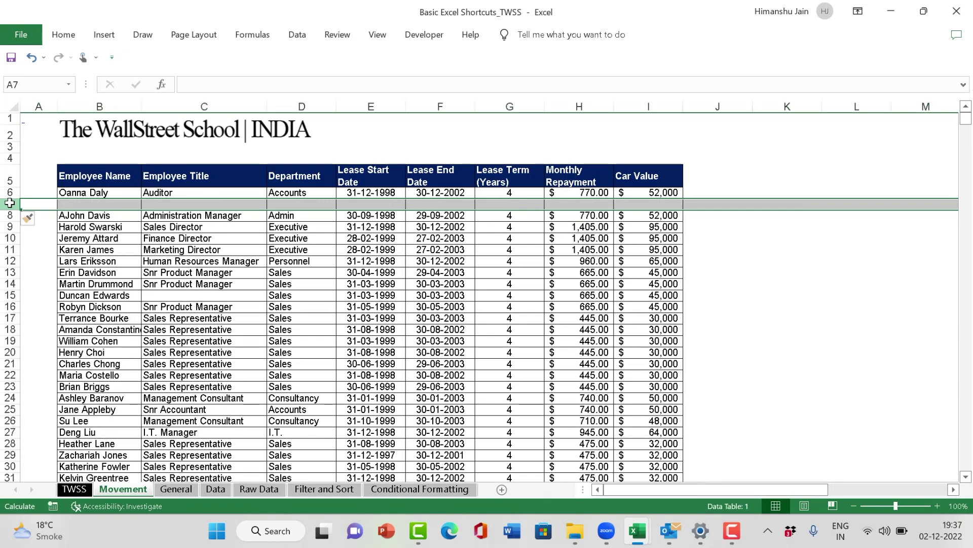
pyautogui.hotkey('ctrl', 'shift', '+')
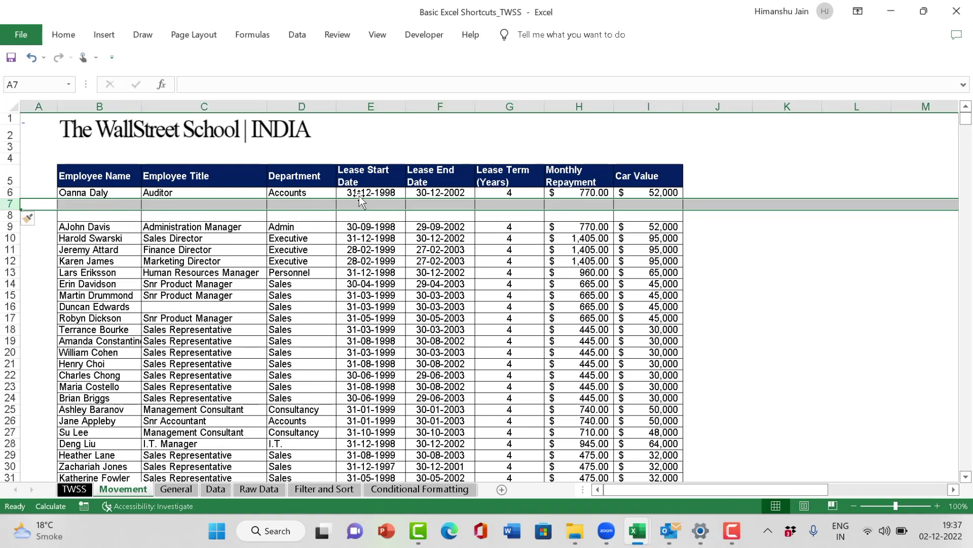
# Step: Insert a blank column E before the Lease Start Date column
pyautogui.click(390, 106)
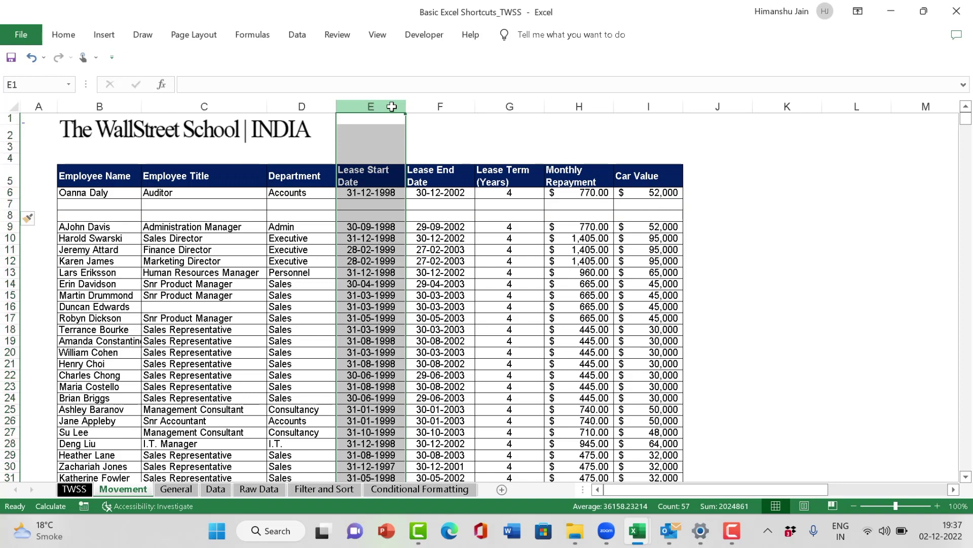
pyautogui.hotkey('ctrl', 'shift', '+')
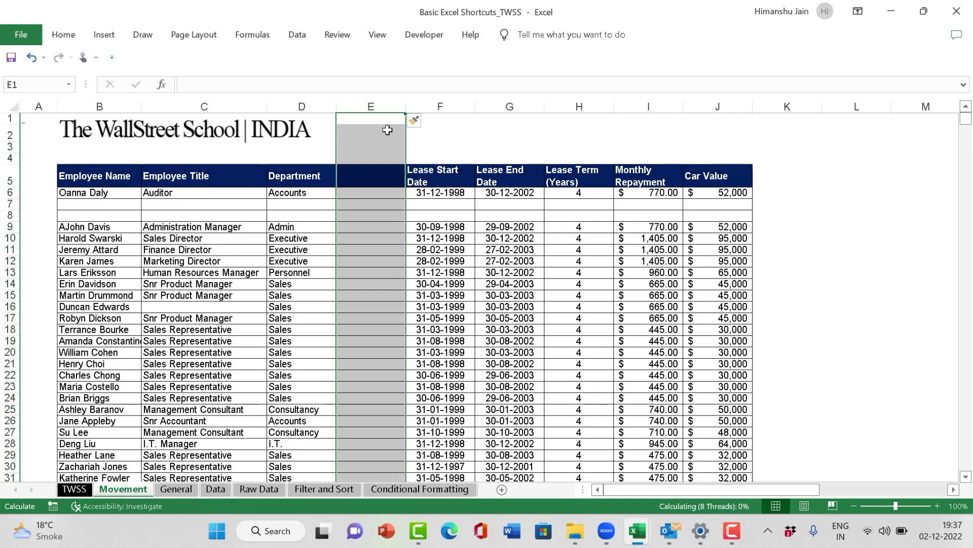
# Step: Delete the inserted blank rows, starting with row 7
pyautogui.click(8, 204)
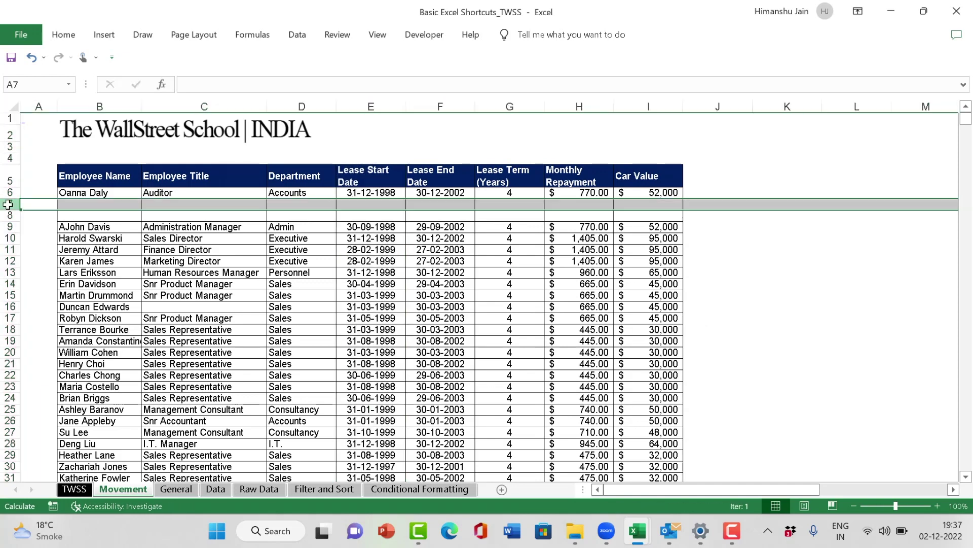
pyautogui.hotkey('ctrl', '-')
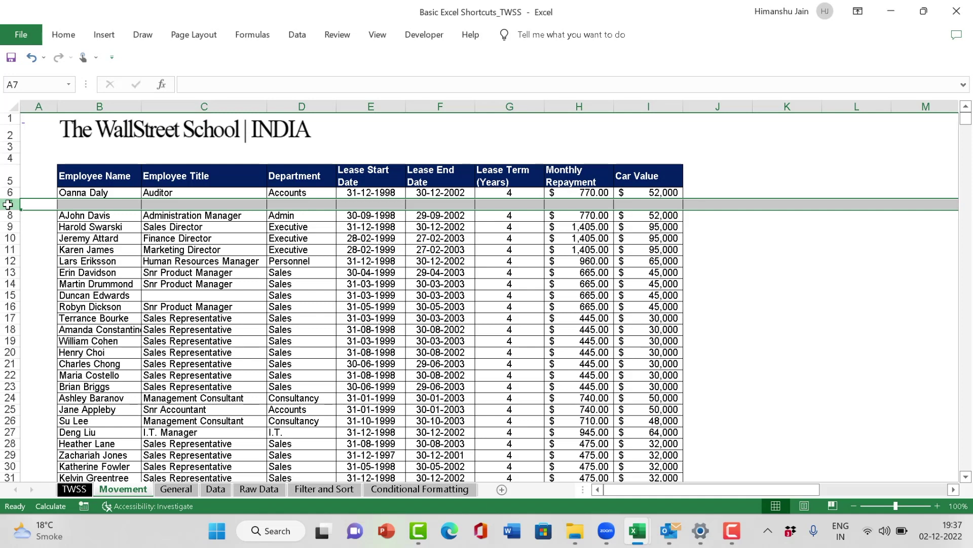
pyautogui.hotkey('ctrl', '-')
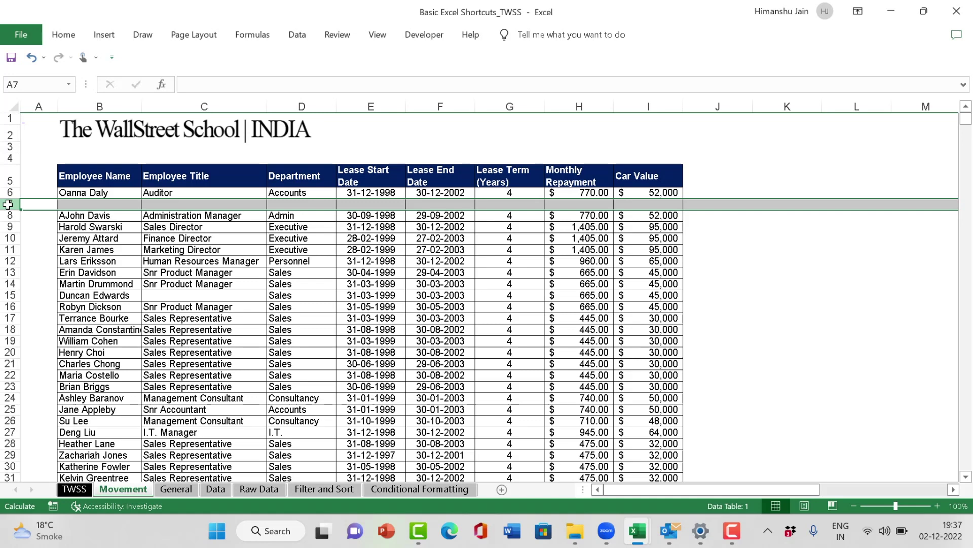
# Step: Open the General sheet and select the empty cell E12
pyautogui.click(181, 491)
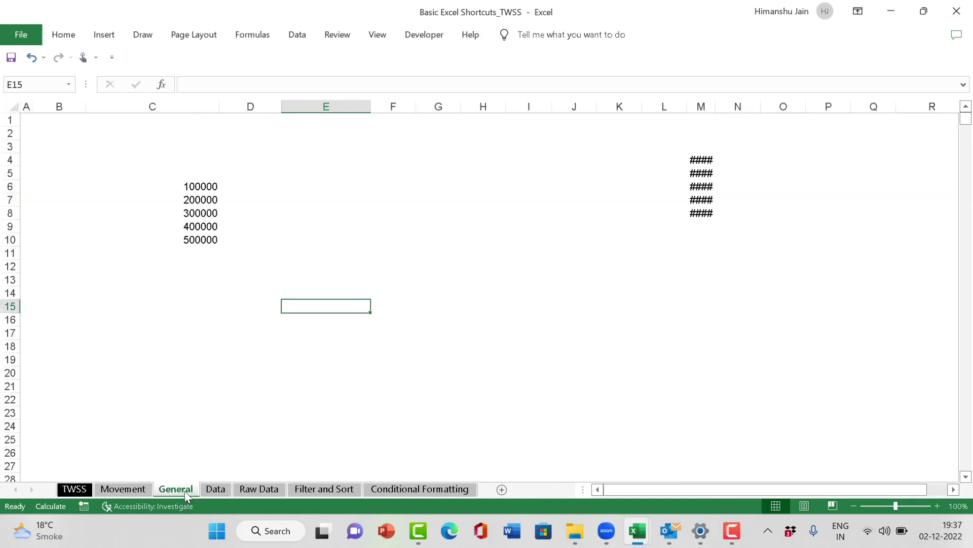
pyautogui.click(370, 239)
pyautogui.click(287, 267)
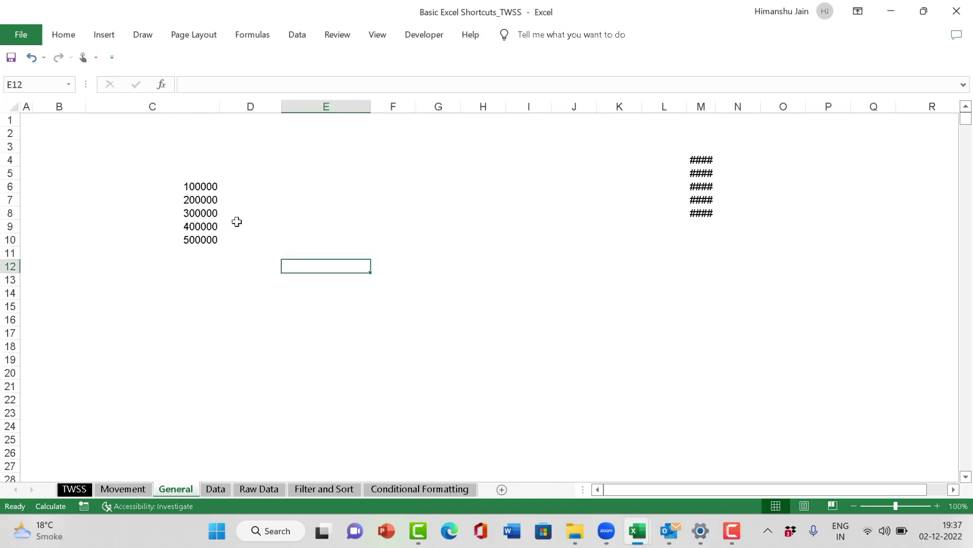
# Step: Copy the numbers in C6:C10 and paste them into column E starting at E6
pyautogui.click(211, 186)
pyautogui.moveTo(210, 186); pyautogui.dragTo(208, 239)
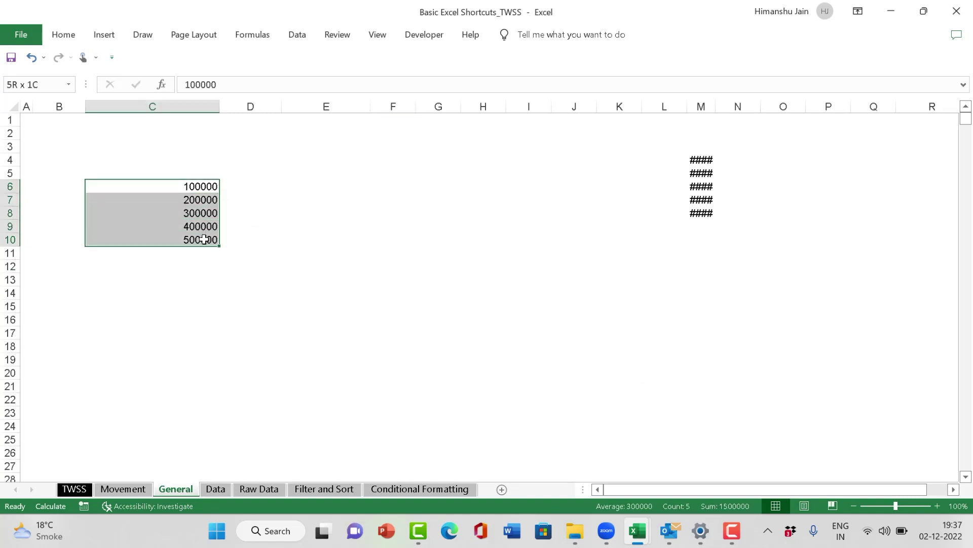
pyautogui.click(192, 305)
pyautogui.moveTo(210, 186); pyautogui.dragTo(193, 239)
pyautogui.hotkey('ctrl', 'c')
pyautogui.click(332, 187)
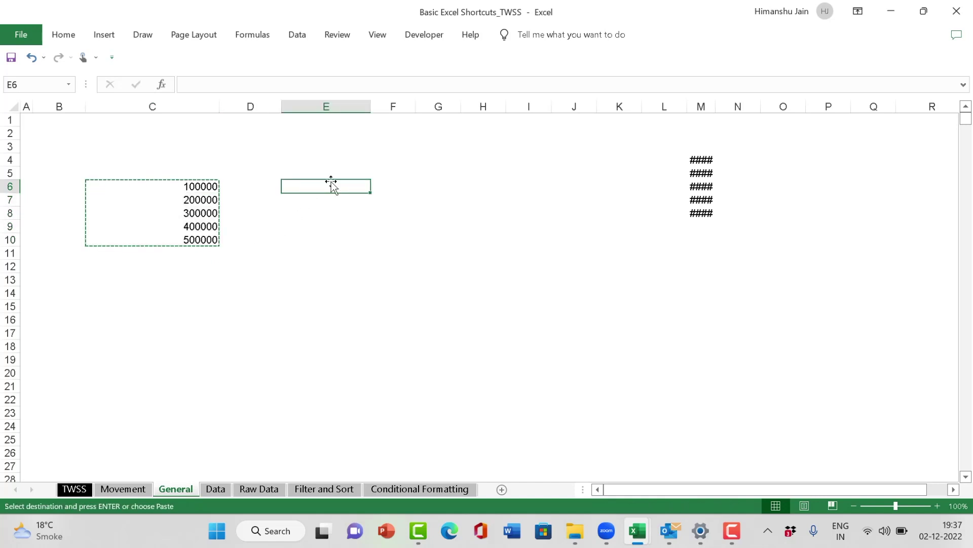
pyautogui.press('Return')
pyautogui.hotkey('ctrl', 'v')
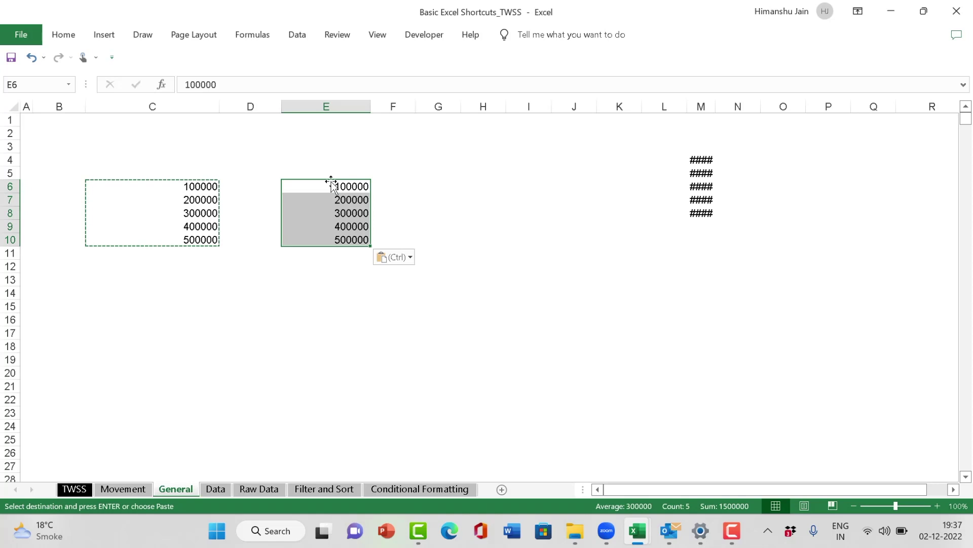
# Step: Apply the comma number style to the copied numbers in E6:E10
pyautogui.press('alt')
pyautogui.press('h')
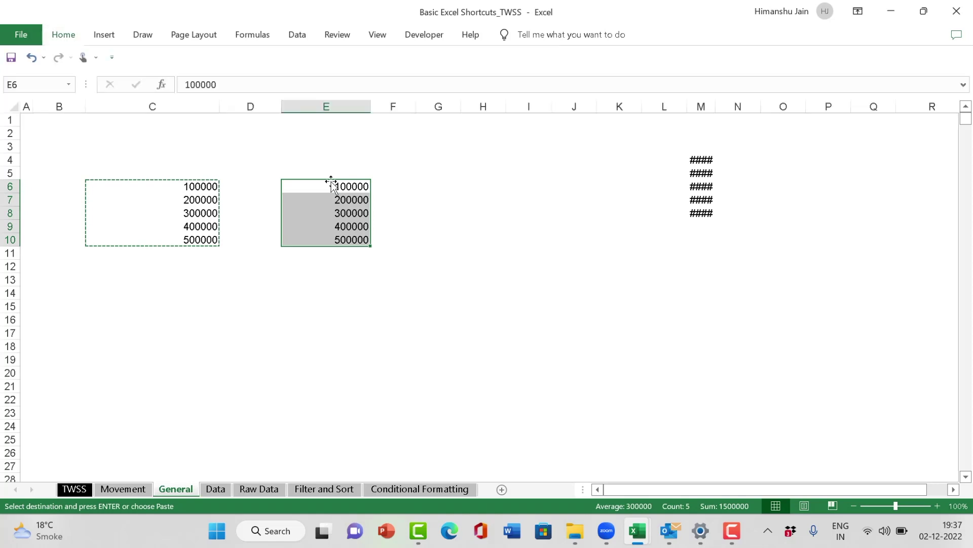
pyautogui.press('k')
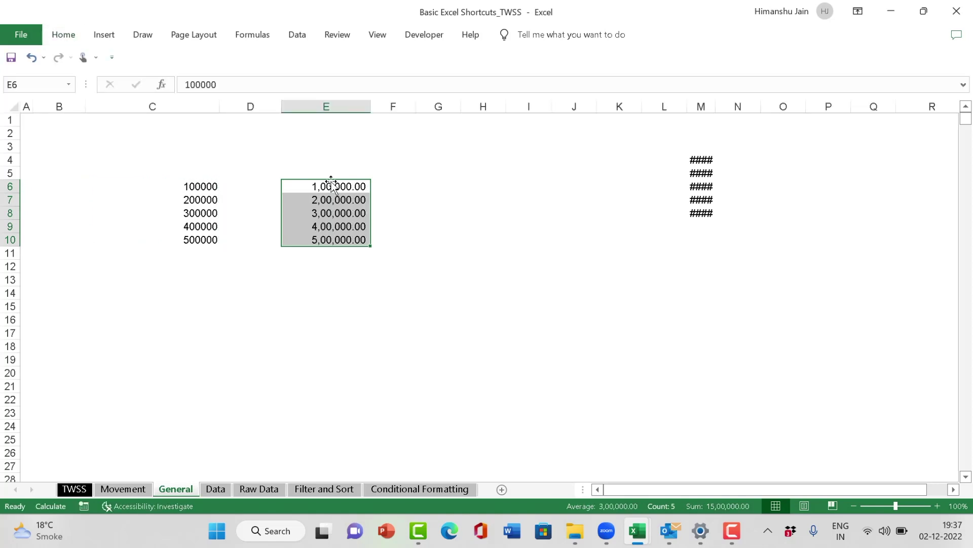
pyautogui.click(327, 293)
# Step: Compare the plain numbers in C6:C10 with the comma-formatted numbers in E6:E10
pyautogui.click(198, 189)
pyautogui.moveTo(205, 199); pyautogui.dragTo(210, 239)
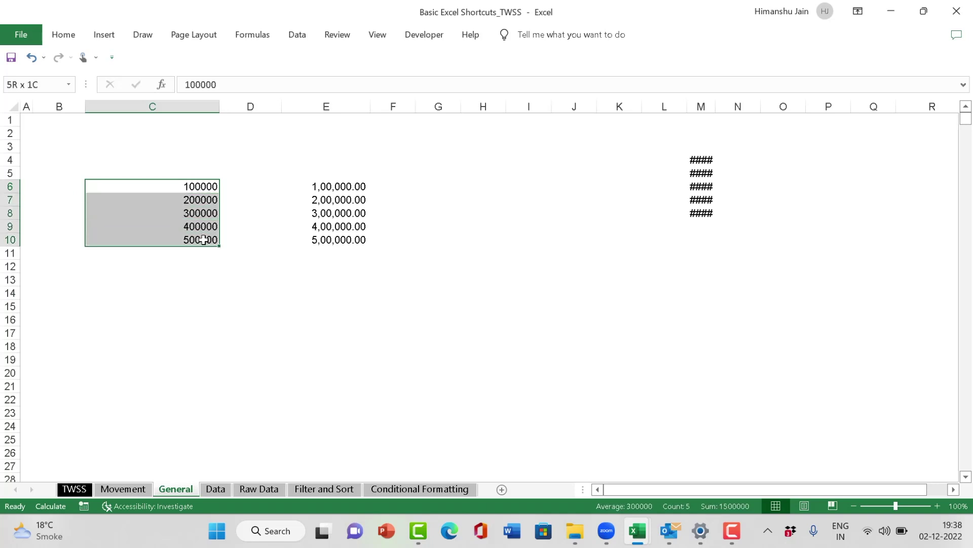
pyautogui.click(330, 184)
pyautogui.hotkey('ctrl', 'shift', 'Down')
pyautogui.moveTo(210, 190); pyautogui.dragTo(200, 244)
pyautogui.moveTo(341, 184); pyautogui.dragTo(337, 240)
pyautogui.click(315, 309)
pyautogui.click(347, 192)
pyautogui.moveTo(346, 192); pyautogui.dragTo(343, 246)
pyautogui.moveTo(209, 183); pyautogui.dragTo(211, 243)
pyautogui.moveTo(340, 187); pyautogui.dragTo(332, 244)
pyautogui.moveTo(208, 186); pyautogui.dragTo(211, 242)
pyautogui.moveTo(352, 188); pyautogui.dragTo(339, 244)
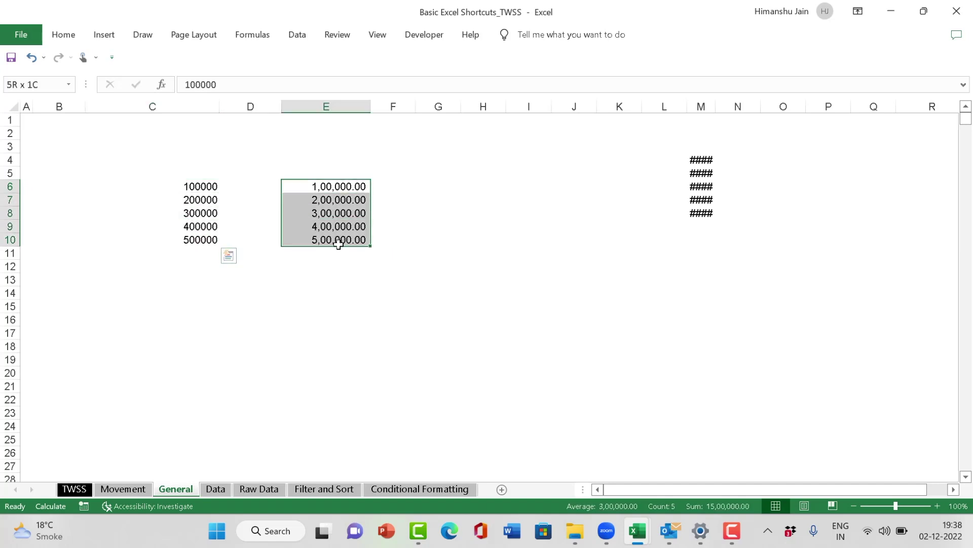
pyautogui.click(439, 187)
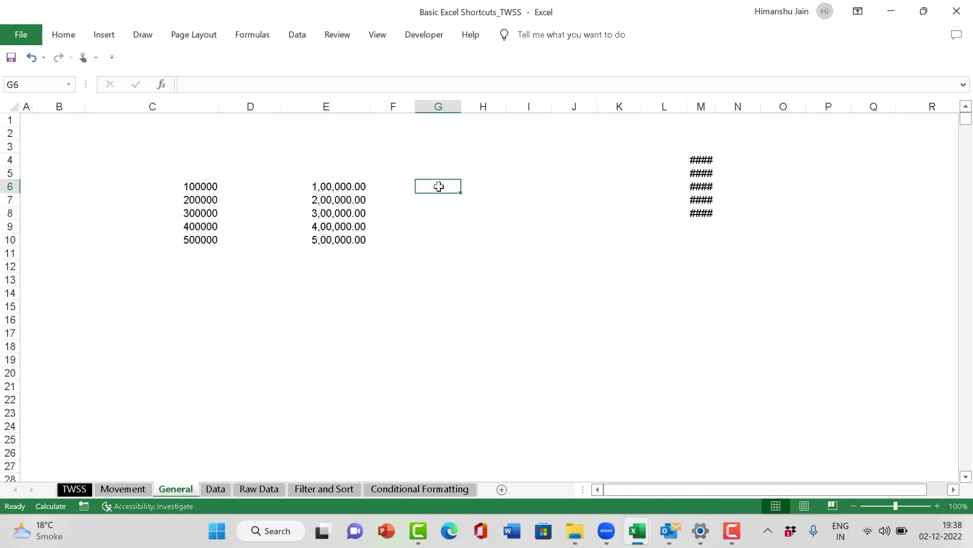
pyautogui.moveTo(202, 187); pyautogui.dragTo(200, 240)
pyautogui.click(328, 185)
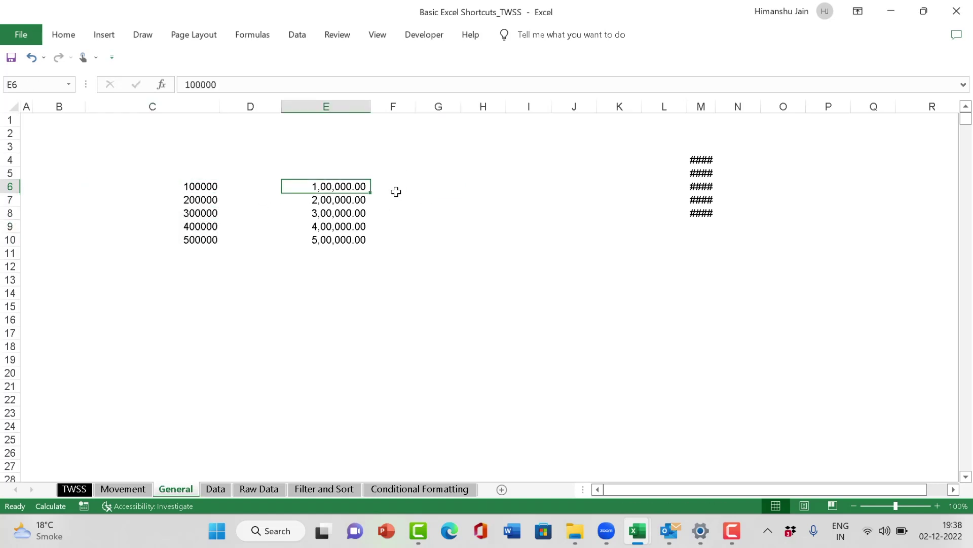
pyautogui.click(547, 208)
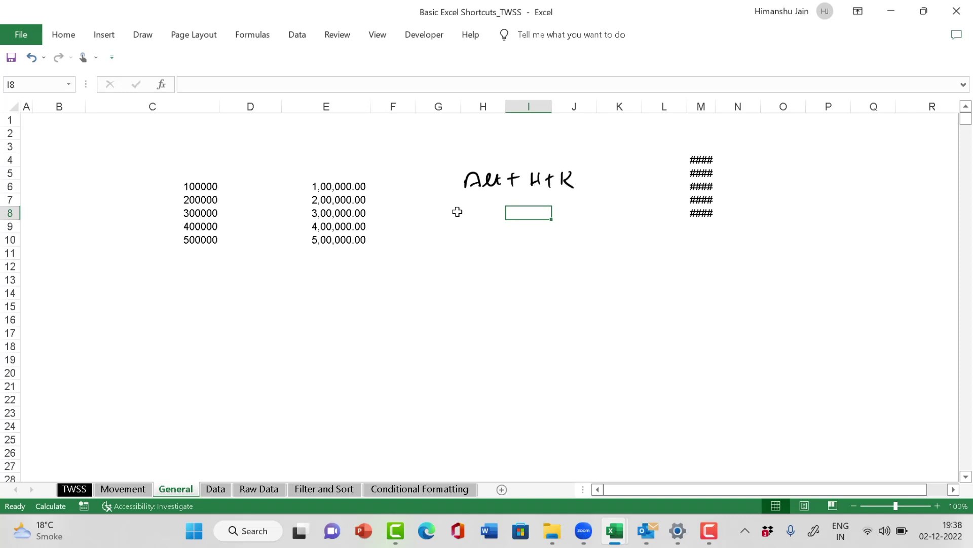
# Step: Increase the decimals of the numbers in E6:E10 by one place
pyautogui.click(344, 192)
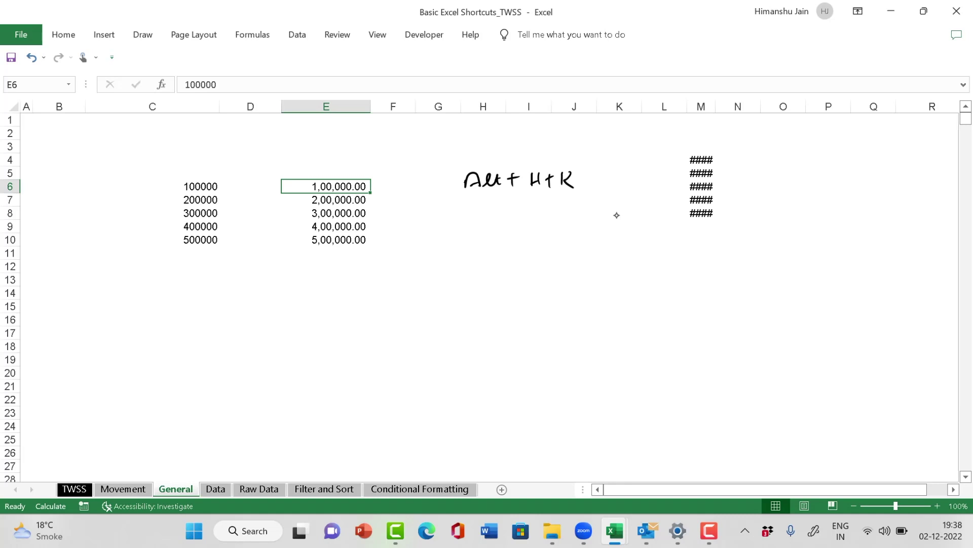
pyautogui.moveTo(340, 202); pyautogui.dragTo(335, 246)
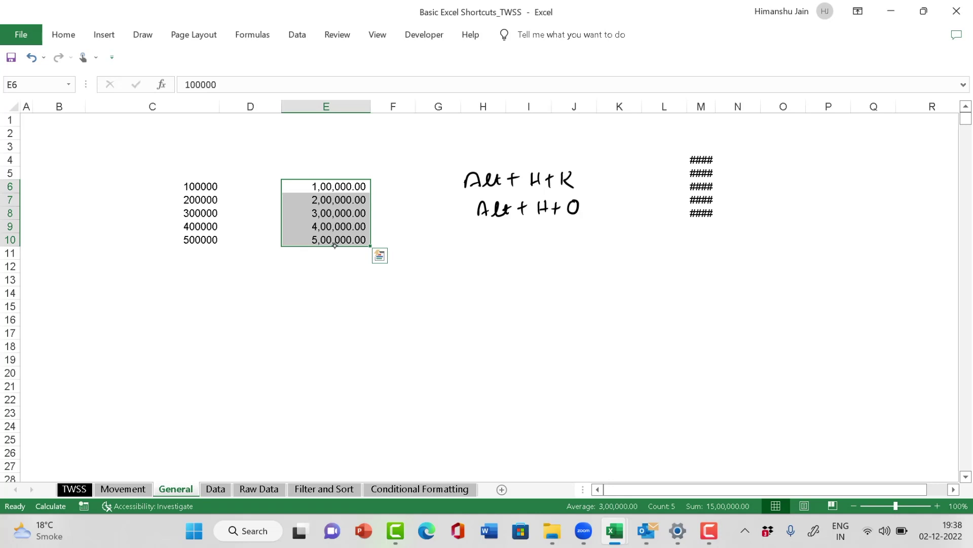
pyautogui.press('alt')
pyautogui.press('h')
pyautogui.press('0')
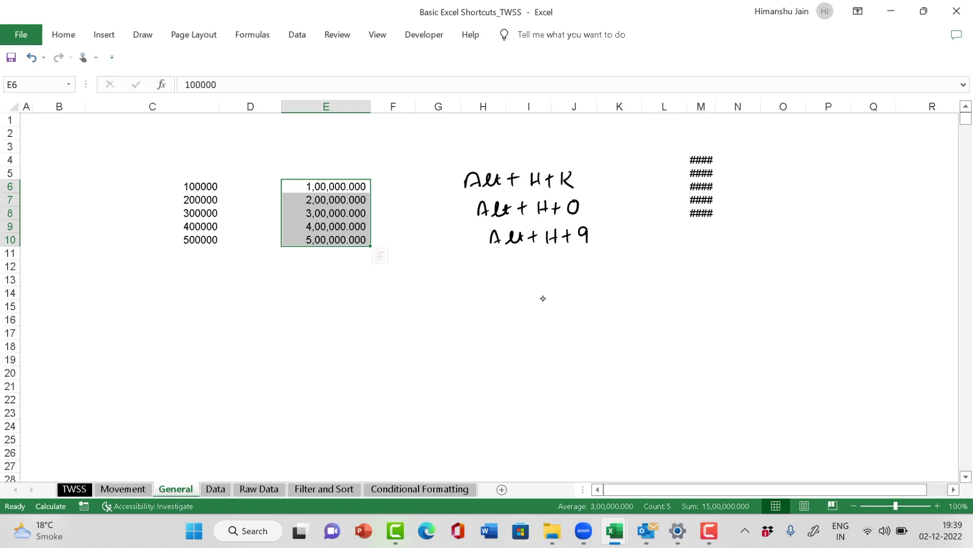
# Step: Decrease the decimals of the numbers in E6:E10 by two places, leaving one decimal
pyautogui.hotkey('alt', 'h')
pyautogui.press('9')
pyautogui.hotkey('alt', 'h')
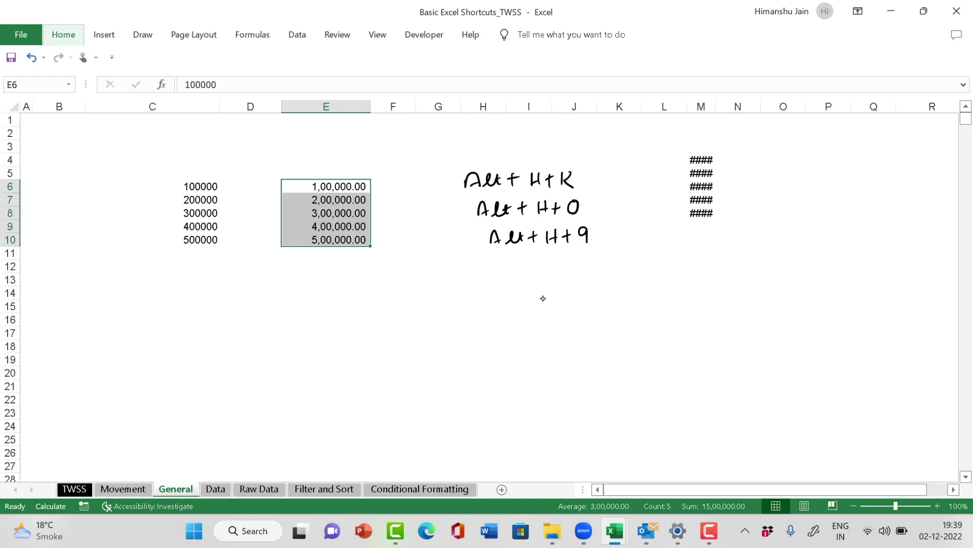
pyautogui.press('9')
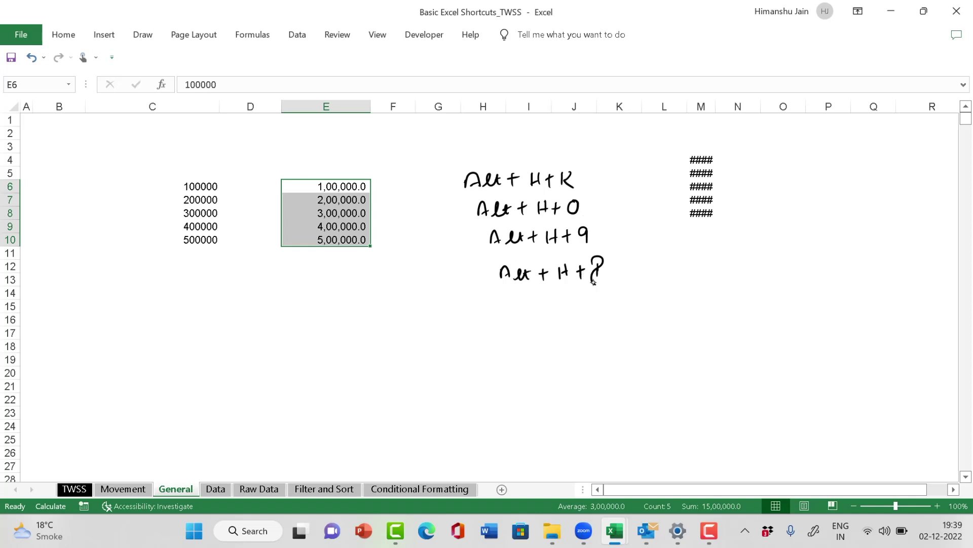
# Step: Apply the percent style to the numbers in E6:E10
pyautogui.hotkey('alt', 'h')
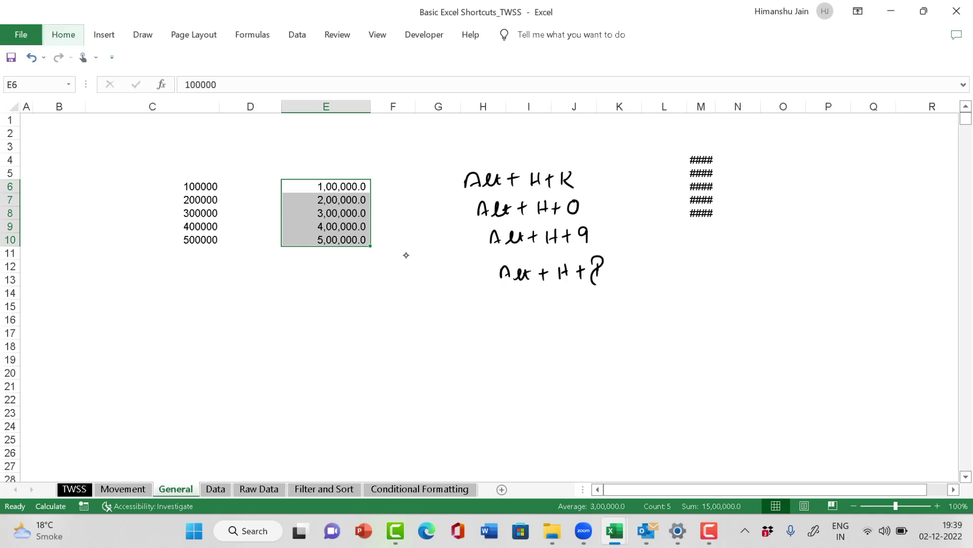
pyautogui.press('p')
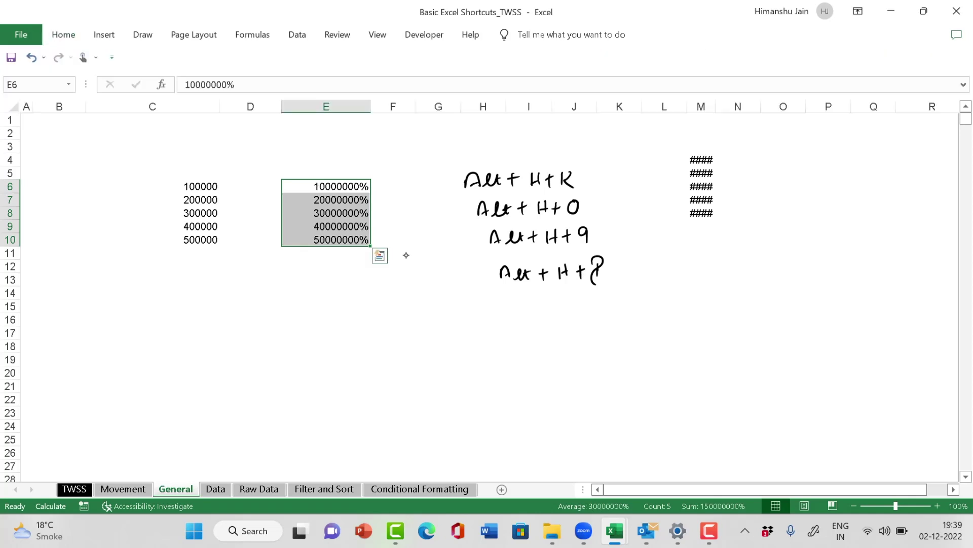
# Step: Examine the years in column C and the Sales Figures in column D of the year-by-year change table
pyautogui.scroll(-2, 452, 299)
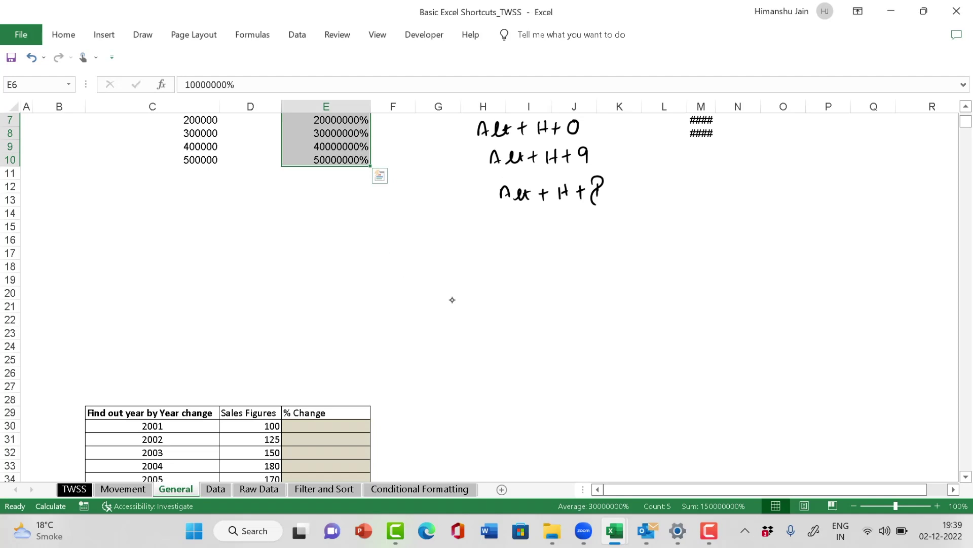
pyautogui.scroll(-1, 454, 300)
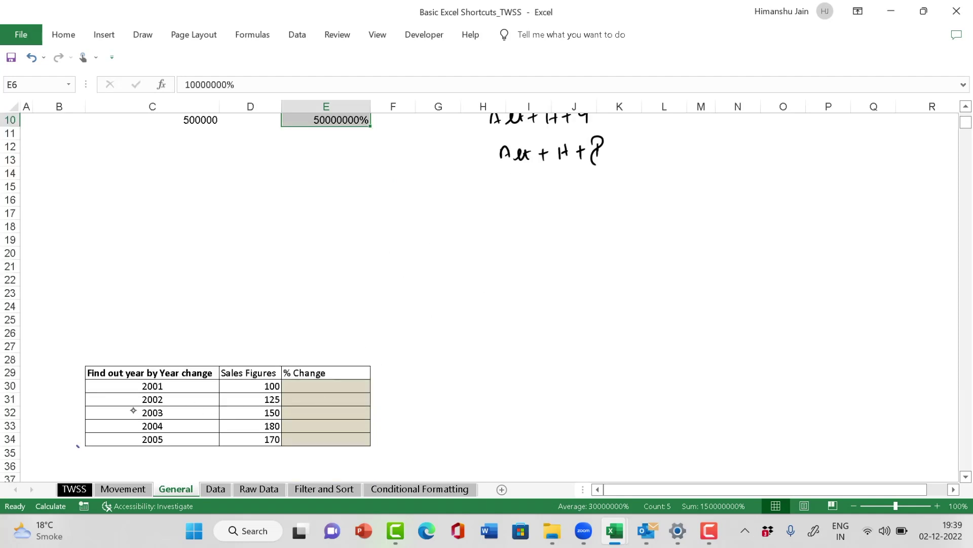
pyautogui.moveTo(152, 390); pyautogui.dragTo(152, 439)
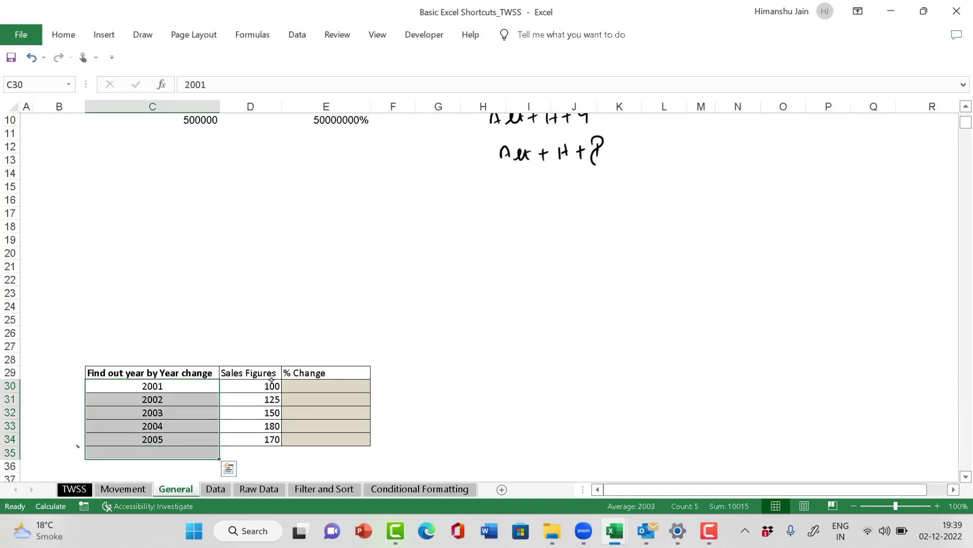
pyautogui.moveTo(269, 386); pyautogui.dragTo(262, 440)
pyautogui.click(332, 398)
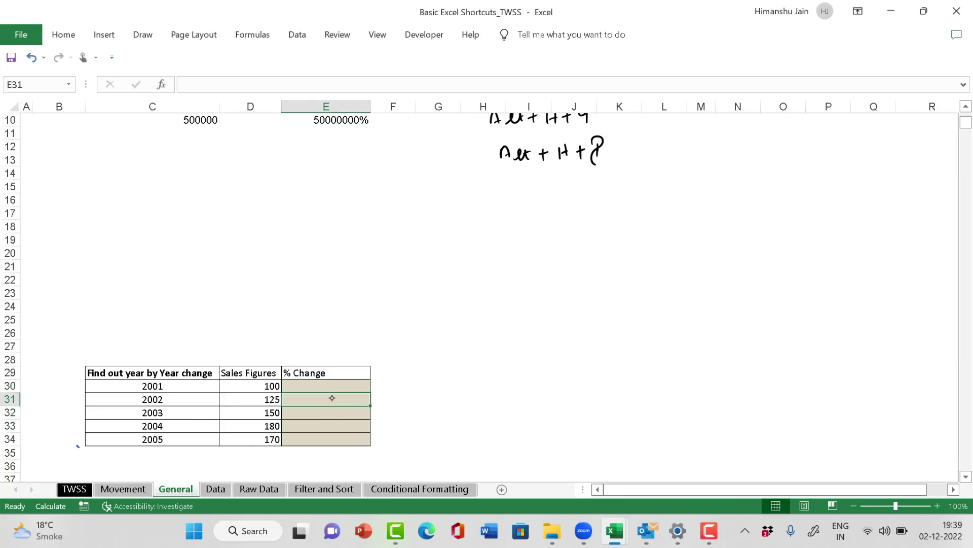
pyautogui.write('=')
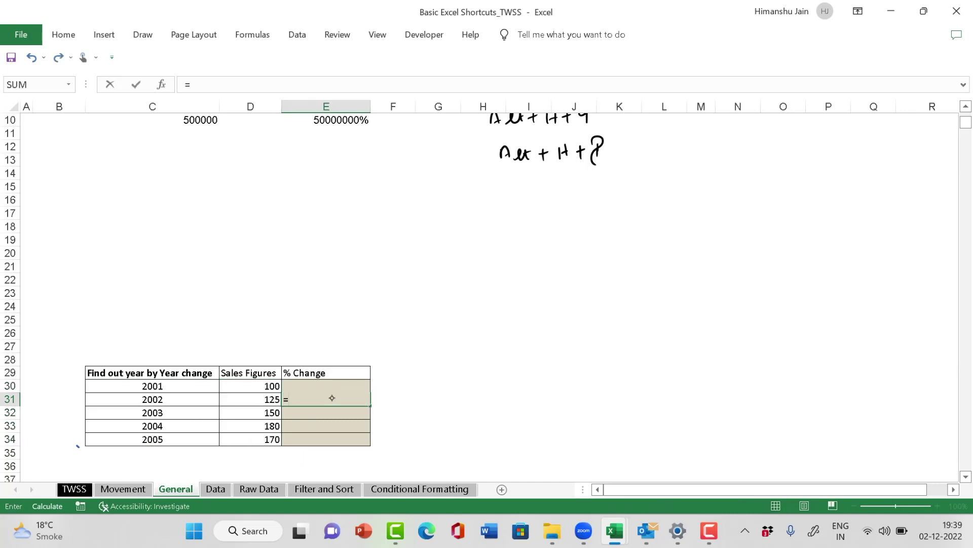
pyautogui.press('Escape')
# Step: Enter the formula =D31/D30-1 in F31 to calculate the 2002 sales change, and reselect that cell
pyautogui.press('Left')
pyautogui.press('Left')
pyautogui.press('Right')
pyautogui.press('Left')
pyautogui.press('Right')
pyautogui.press('Right')
pyautogui.press('Right')
pyautogui.write('=')
pyautogui.press('Left')
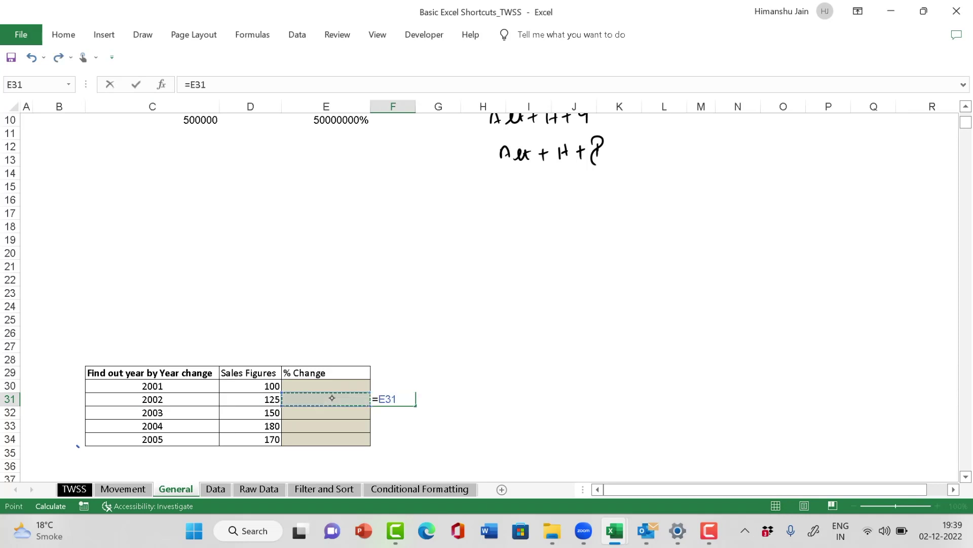
pyautogui.press('Left')
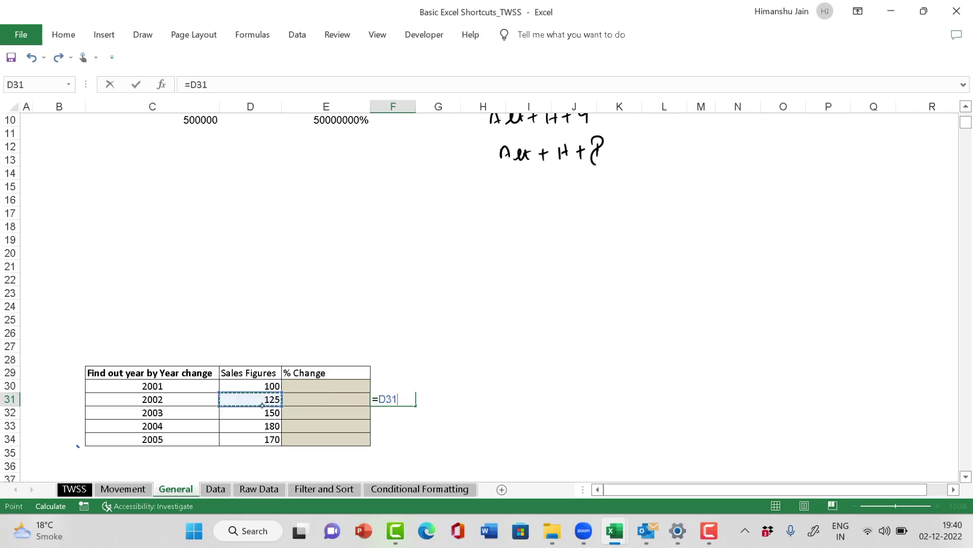
pyautogui.write('/')
pyautogui.press('Up')
pyautogui.press('Left')
pyautogui.press('Left')
pyautogui.write('-1')
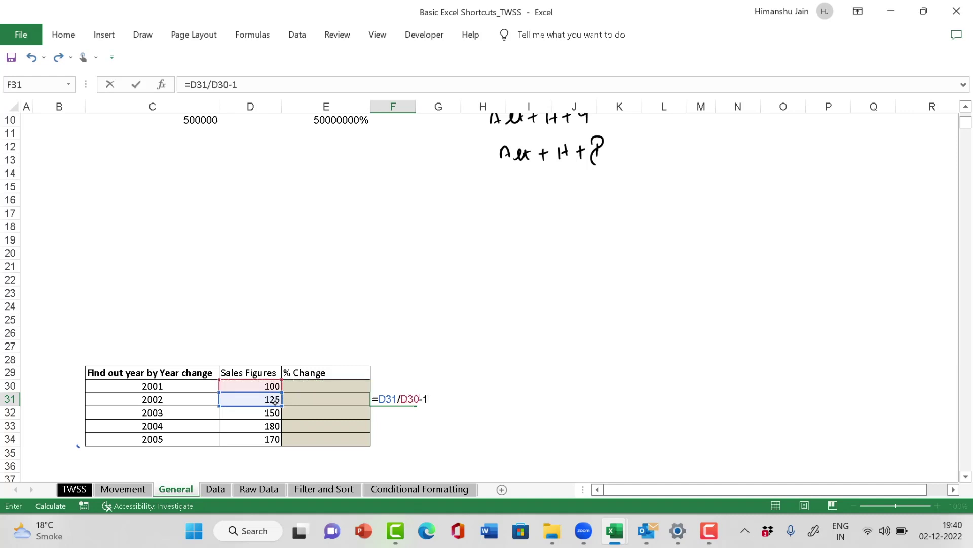
pyautogui.press('Return')
pyautogui.press('Return')
pyautogui.press('Up')
pyautogui.press('Up')
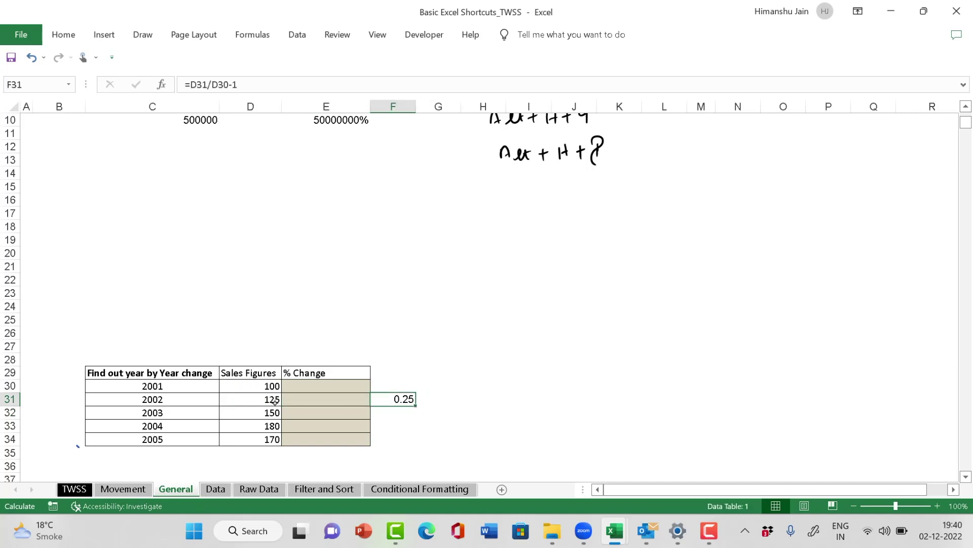
# Step: Format the calculated change in F31 as a percentage
pyautogui.press('alt')
pyautogui.press('h')
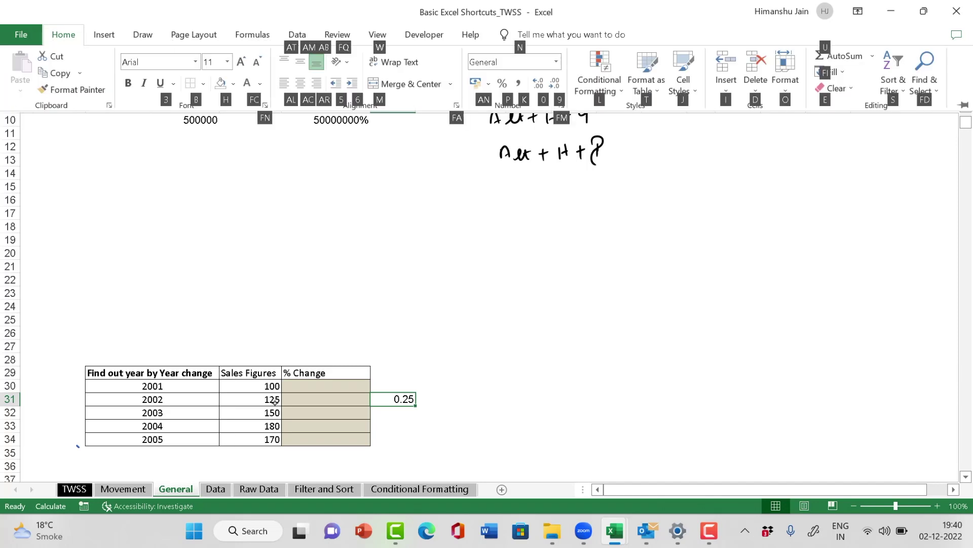
pyautogui.press('p')
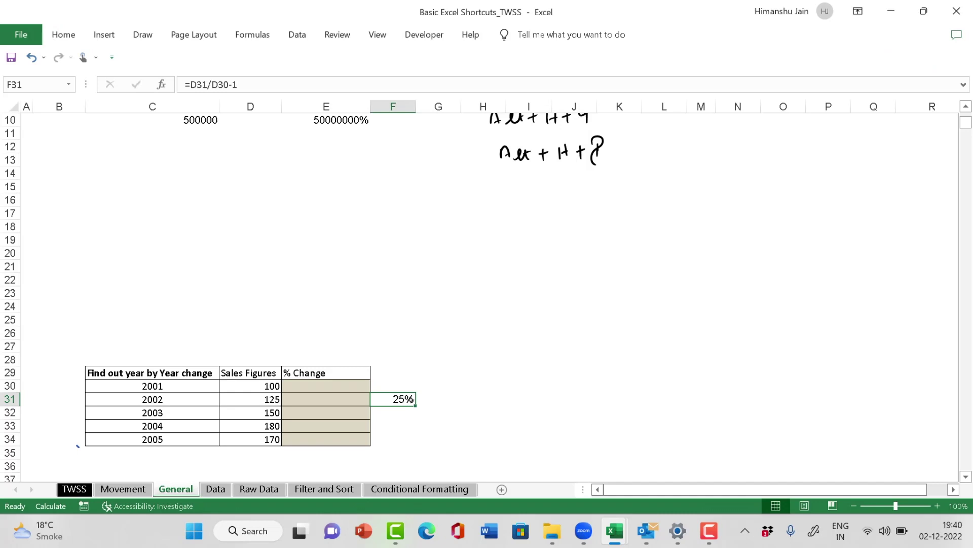
# Step: Copy the percentage change formula from F31 down through F34
pyautogui.hotkey('ctrl', 'c')
pyautogui.moveTo(393, 399); pyautogui.dragTo(393, 439)
pyautogui.press('Return')
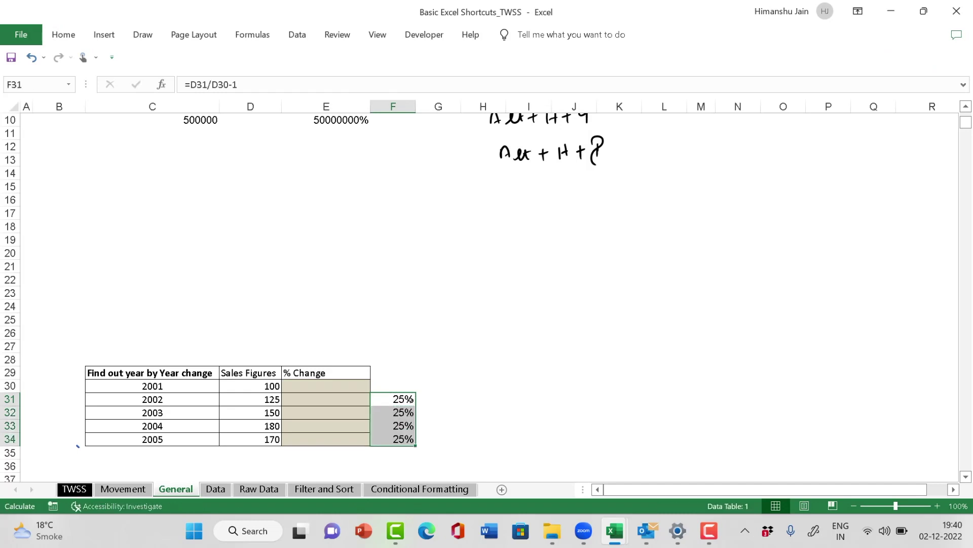
pyautogui.hotkey('ctrl', 'v')
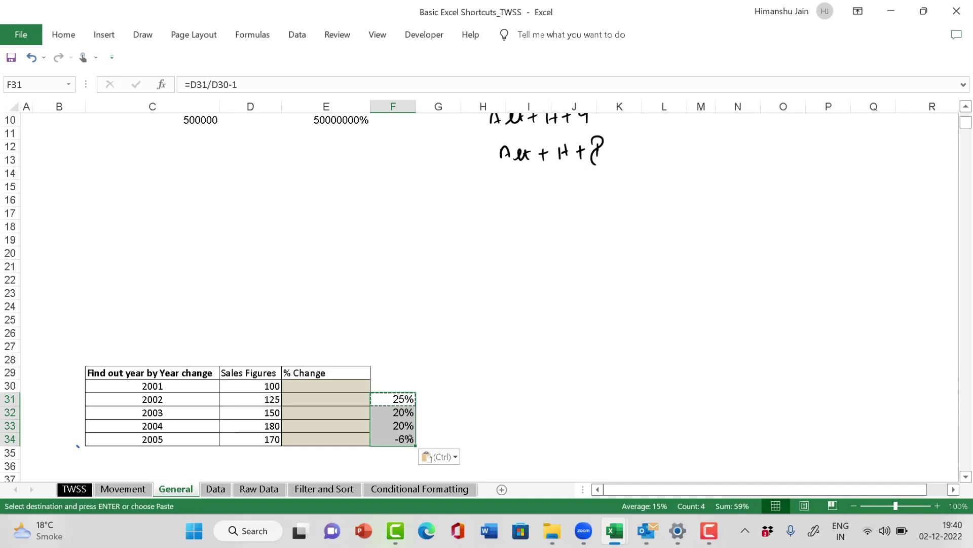
# Step: Widen column M to fit the numbers in M4:M8 and narrow it back to roughly its original width
pyautogui.scroll(3, 484, 371)
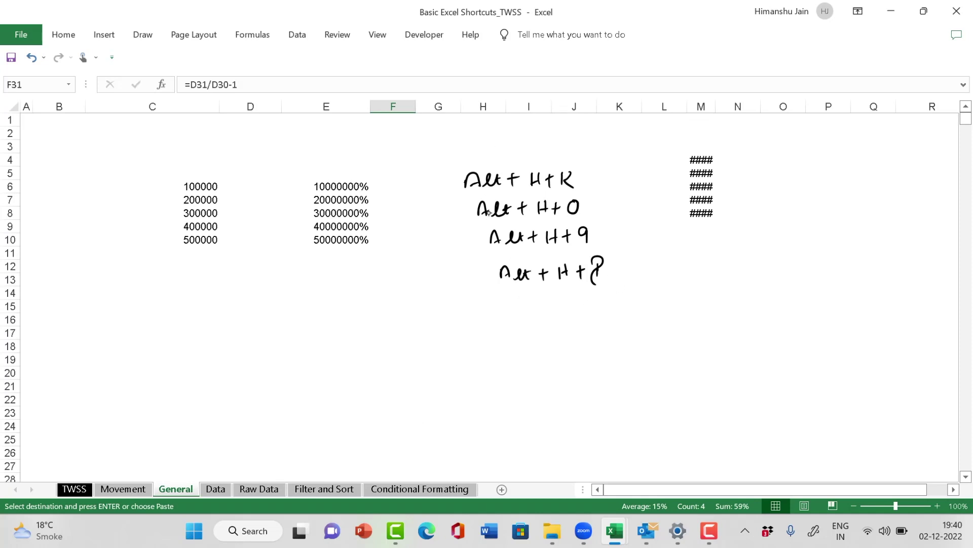
pyautogui.click(691, 249)
pyautogui.moveTo(709, 160); pyautogui.dragTo(702, 213)
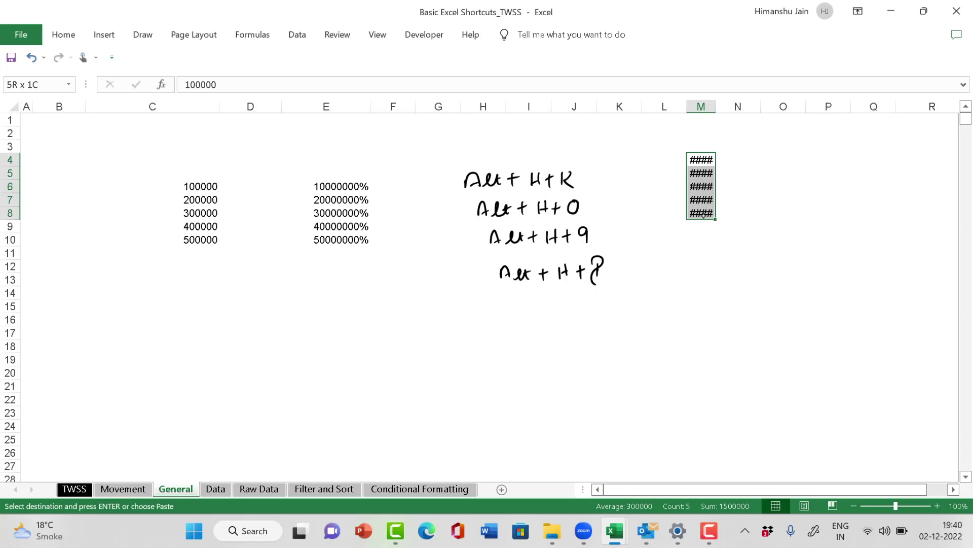
pyautogui.click(701, 265)
pyautogui.moveTo(708, 161); pyautogui.dragTo(707, 214)
pyautogui.click(701, 265)
pyautogui.moveTo(708, 162); pyautogui.dragTo(706, 212)
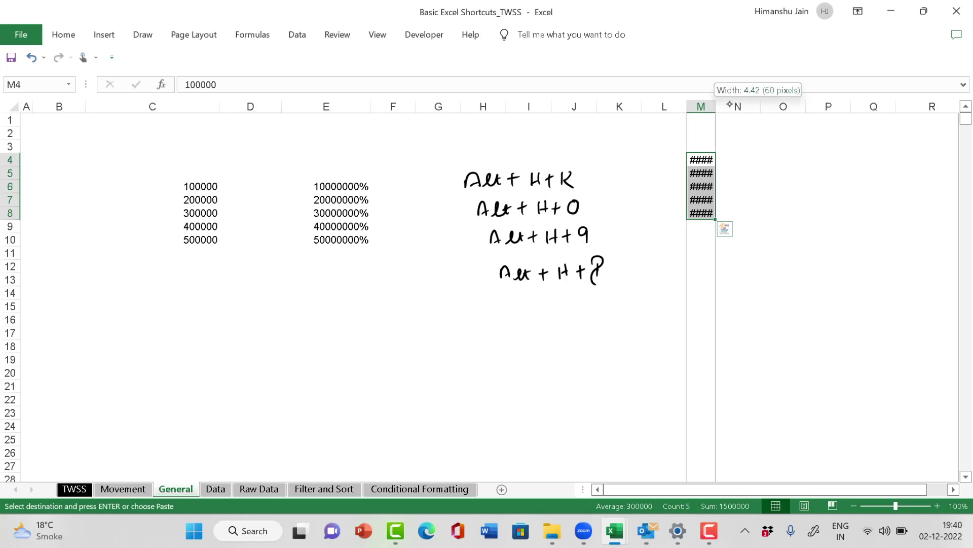
pyautogui.doubleClick(714, 105)
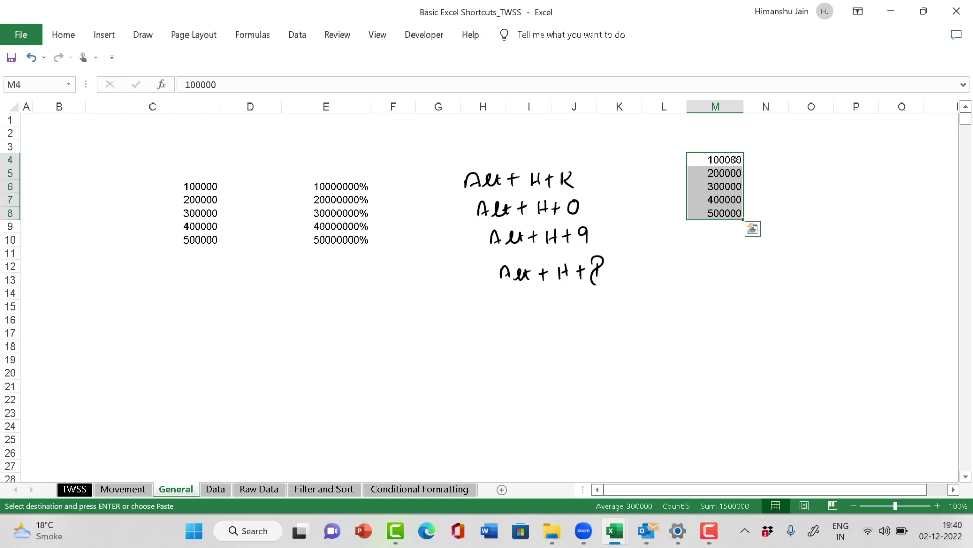
pyautogui.moveTo(742, 107); pyautogui.dragTo(713, 108)
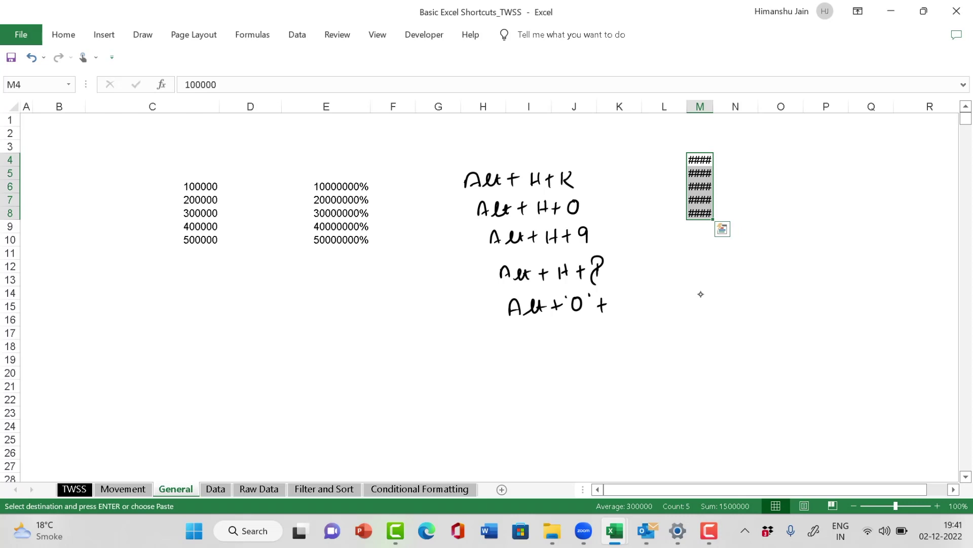
# Step: Finish the handwritten Alt + O + C + A note on the General sheet and underline its parts
pyautogui.moveTo(650, 307); pyautogui.dragTo(661, 305)
pyautogui.moveTo(516, 327); pyautogui.dragTo(536, 325)
pyautogui.moveTo(647, 321); pyautogui.dragTo(664, 315)
# Step: AutoFit the column width for the numbers in M4:M8
pyautogui.hotkey('alt', 'o')
pyautogui.press('c')
pyautogui.press('a')
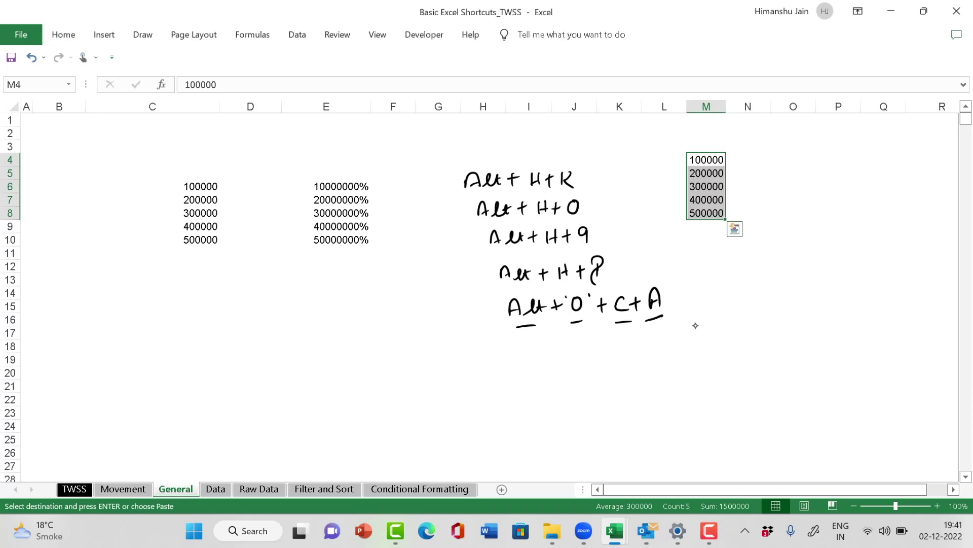
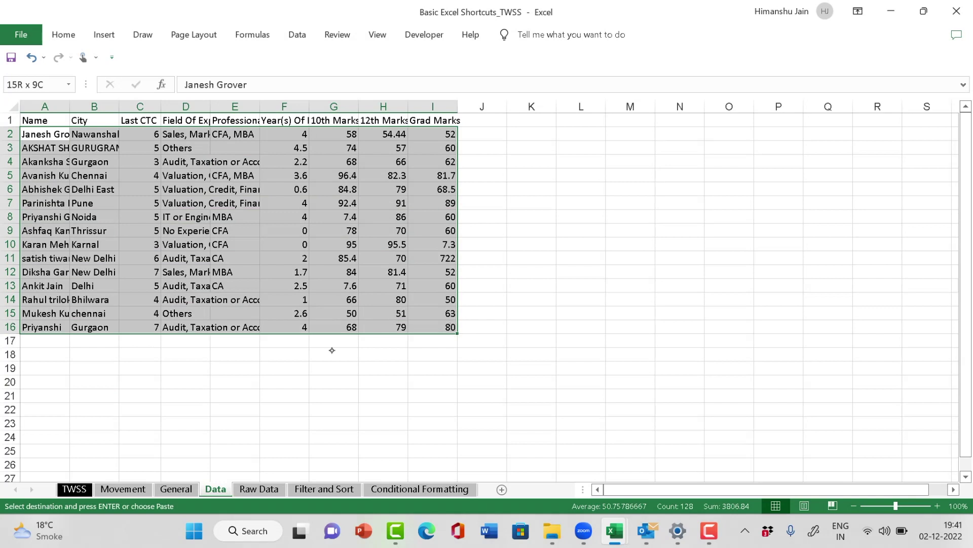
# Step: Examine the table on the Data sheet, from its header row through the last record
pyautogui.click(265, 363)
pyautogui.moveTo(53, 122); pyautogui.dragTo(447, 329)
pyautogui.click(125, 207)
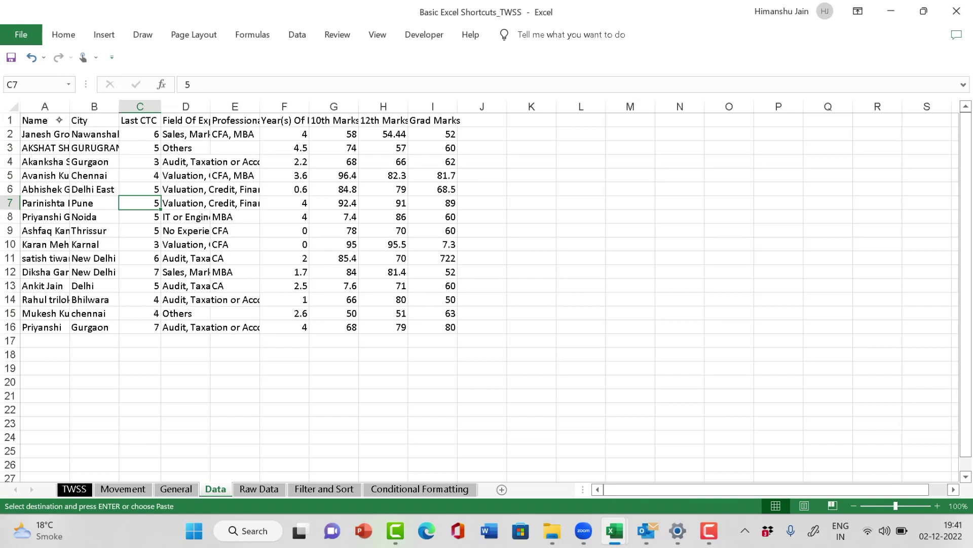
pyautogui.click(53, 121)
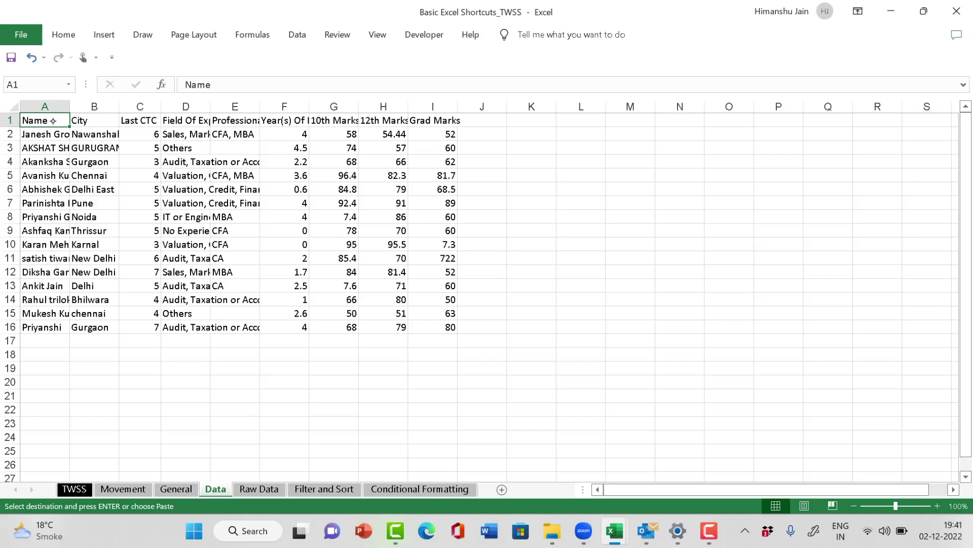
pyautogui.click(251, 387)
# Step: Compare the cell gridlines on the General, Data, Raw Data, and Filter and Sort sheets, ending on General
pyautogui.click(195, 487)
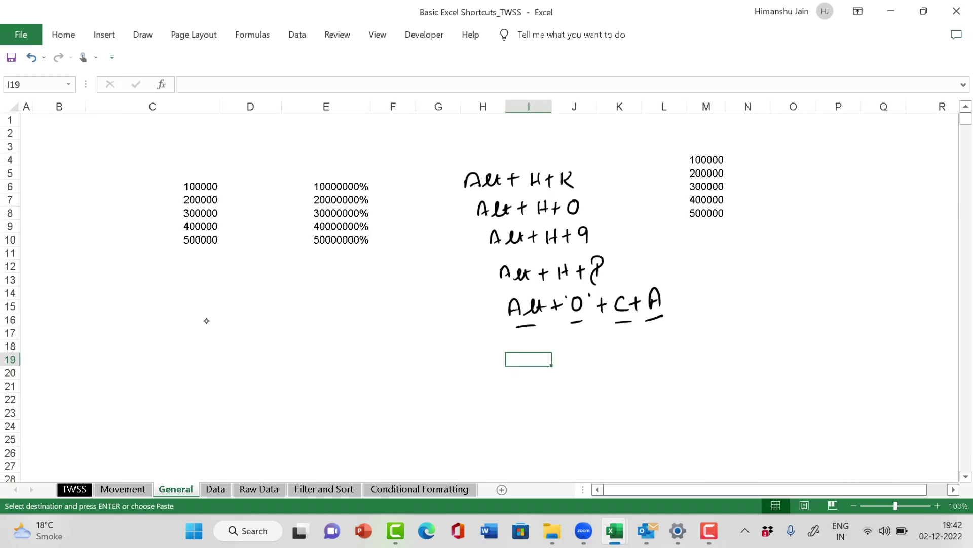
pyautogui.moveTo(206, 320); pyautogui.dragTo(396, 474)
pyautogui.moveTo(807, 259); pyautogui.dragTo(793, 350)
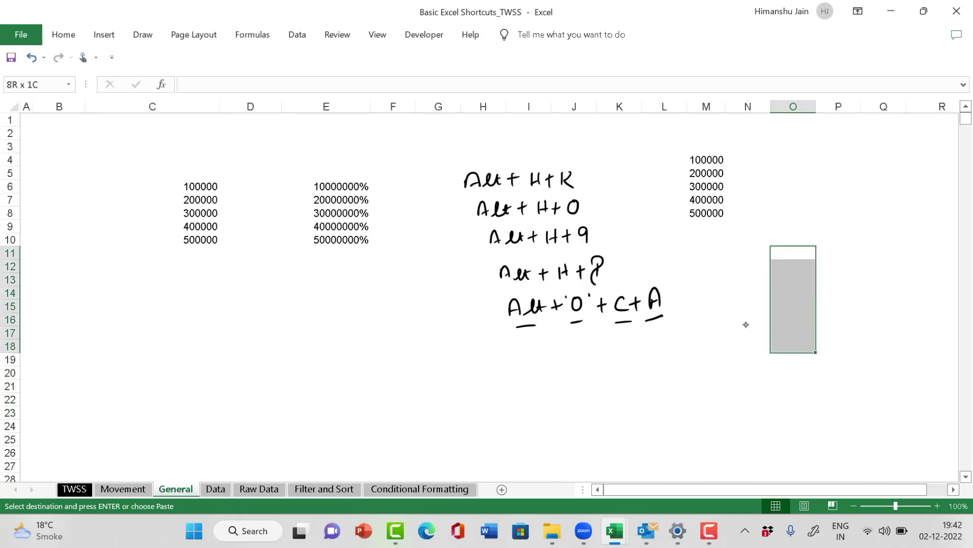
pyautogui.click(215, 488)
pyautogui.moveTo(581, 161); pyautogui.dragTo(555, 344)
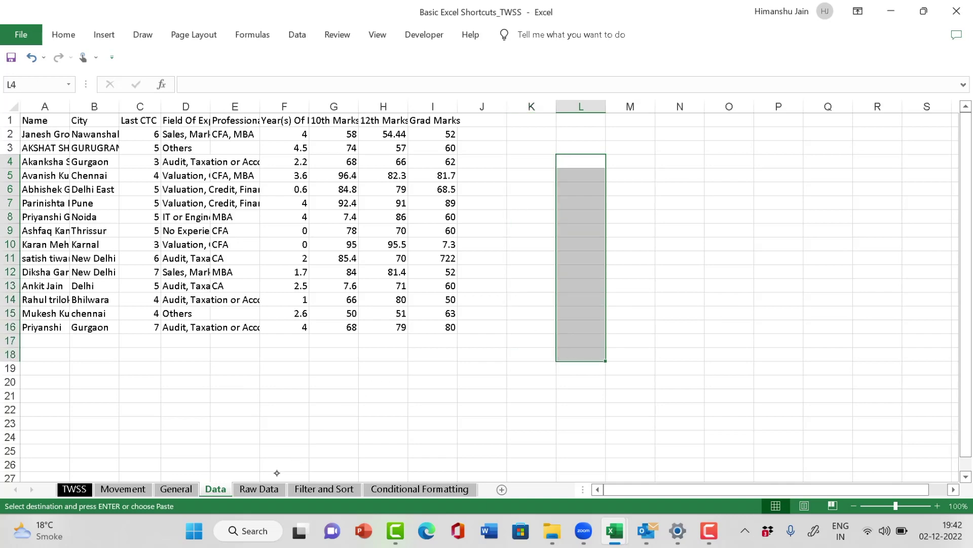
pyautogui.click(259, 489)
pyautogui.click(348, 350)
pyautogui.click(325, 489)
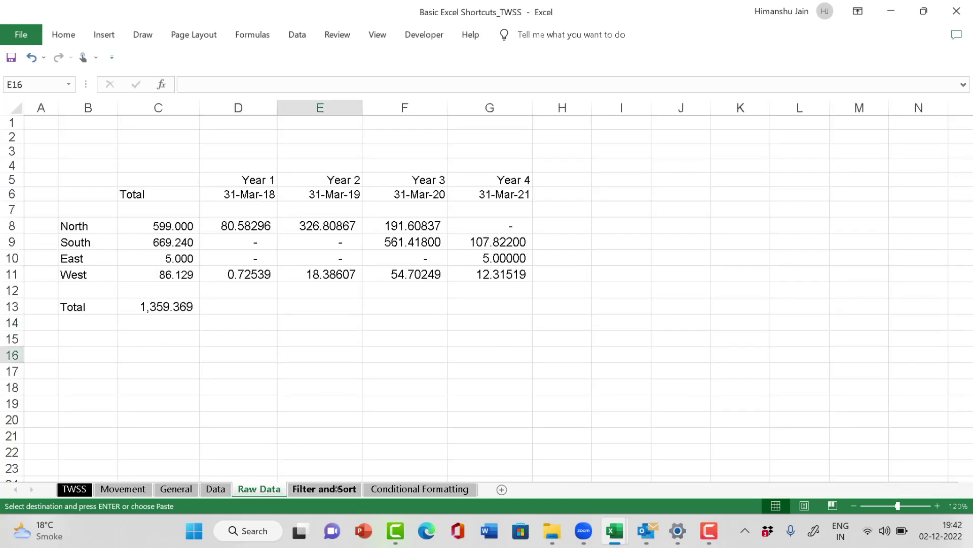
pyautogui.click(614, 260)
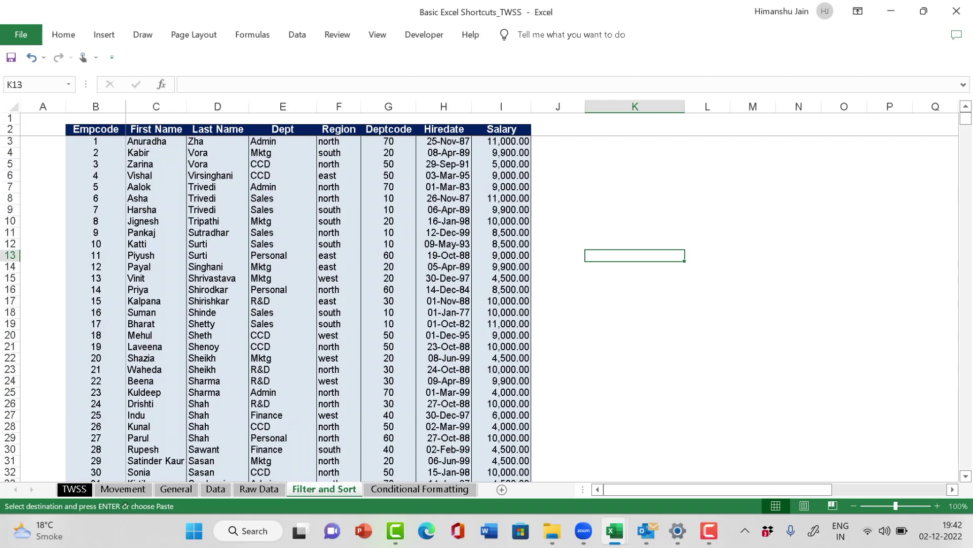
pyautogui.click(132, 489)
pyautogui.click(169, 490)
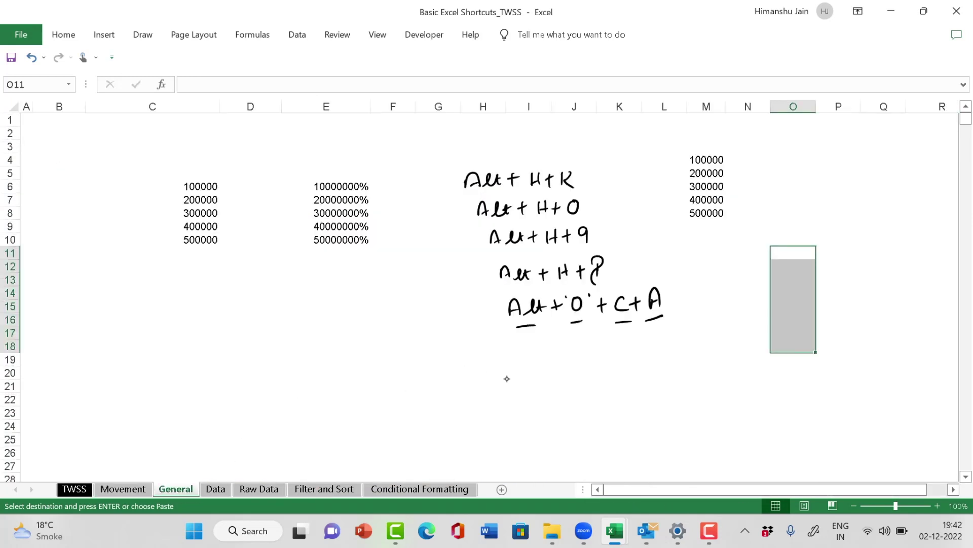
pyautogui.click(216, 489)
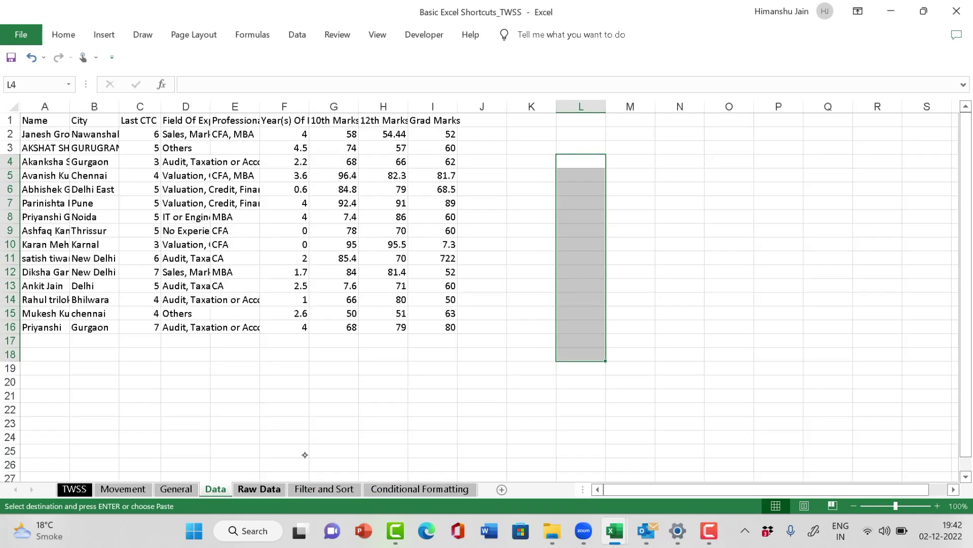
pyautogui.click(176, 489)
pyautogui.click(466, 380)
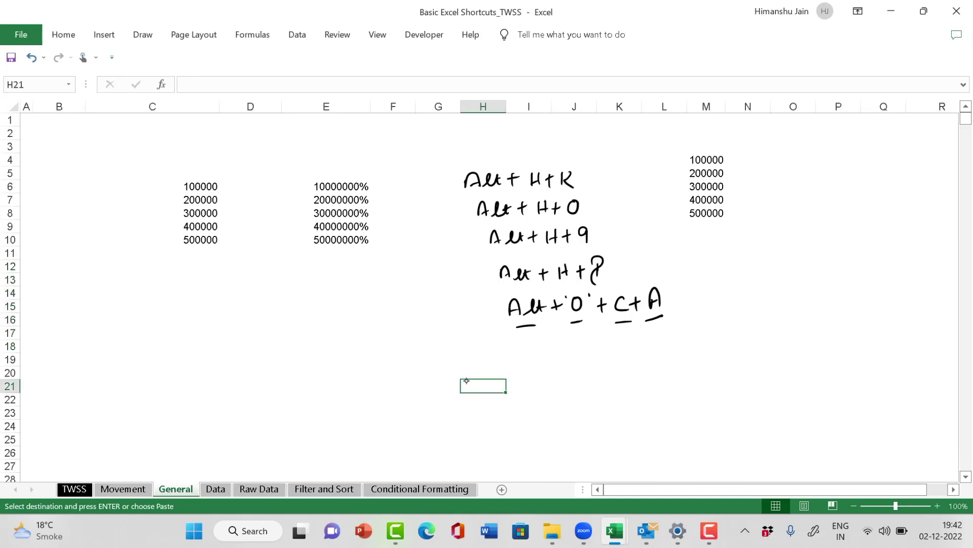
# Step: Handwrite the shortcut note Alt + W + V + G below the earlier notes on the General sheet
pyautogui.moveTo(520, 363)
pyautogui.mouseDown()
pyautogui.moveTo(526, 342)
pyautogui.moveTo(534, 362)
pyautogui.mouseUp()
pyautogui.moveTo(521, 355)
pyautogui.mouseDown()
pyautogui.moveTo(559, 361)
pyautogui.moveTo(647, 340)
pyautogui.mouseUp()
pyautogui.click(564, 355)
pyautogui.moveTo(653, 348); pyautogui.dragTo(691, 355)
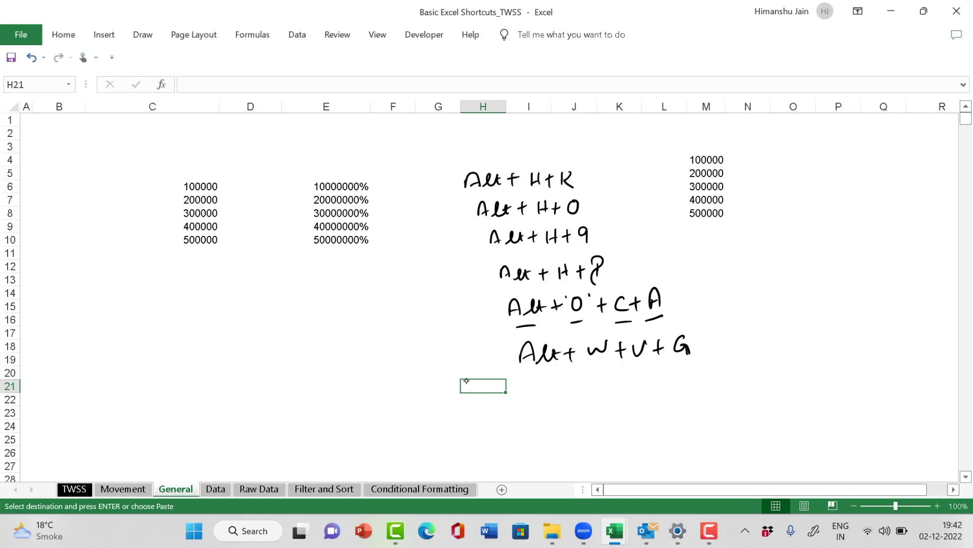
# Step: Show the gridlines on the General sheet
pyautogui.click(414, 331)
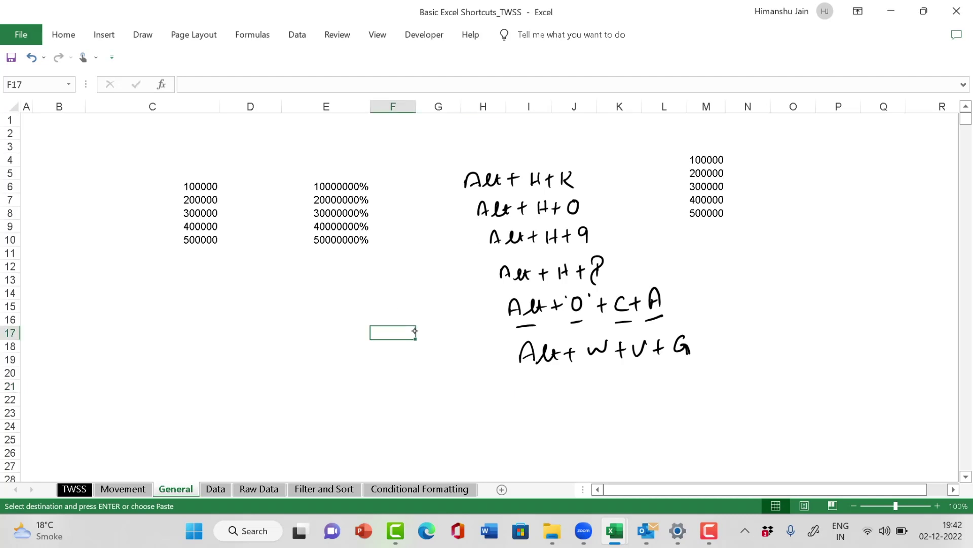
pyautogui.press('alt')
pyautogui.press('w')
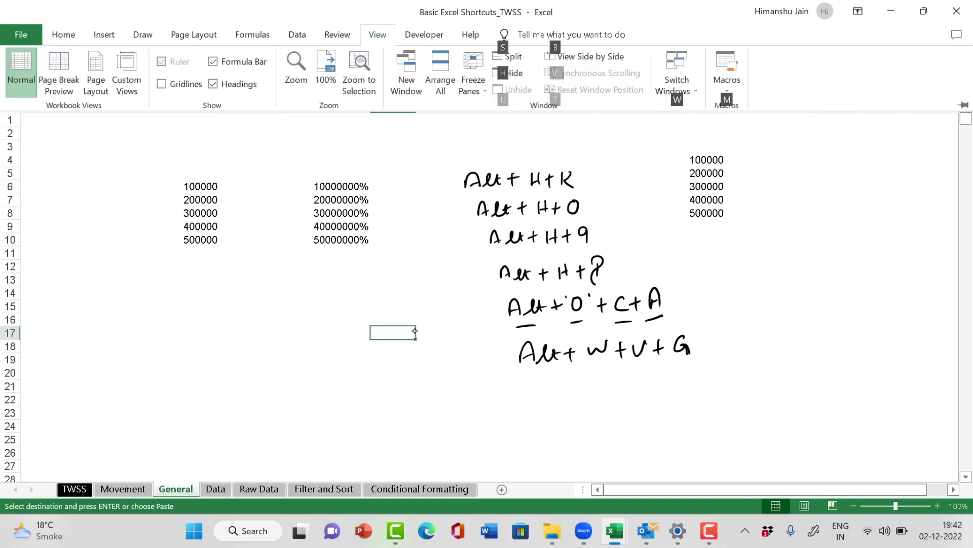
pyautogui.press('v')
pyautogui.press('g')
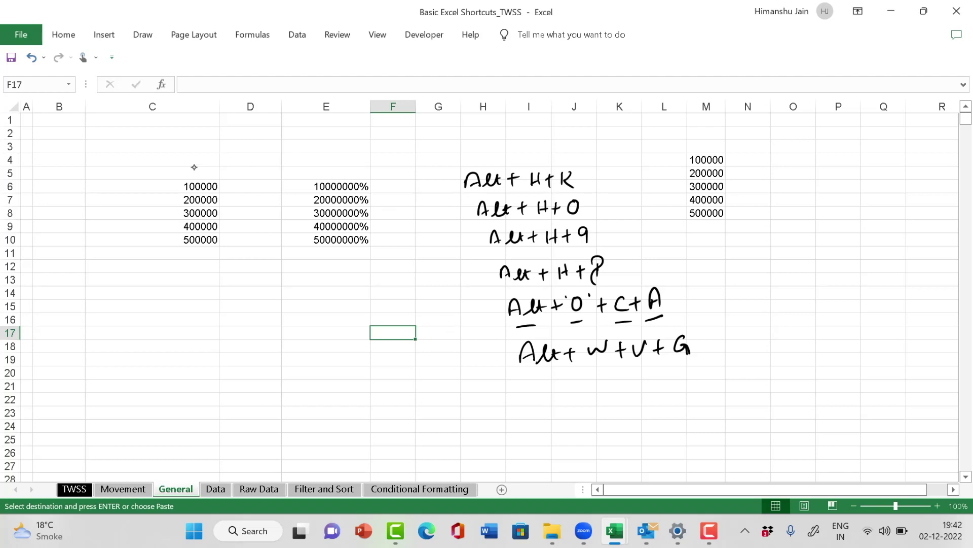
# Step: Select C14:E22, hide the General sheet's gridlines again, and select the numbers in M4:M8
pyautogui.moveTo(126, 292); pyautogui.dragTo(363, 395)
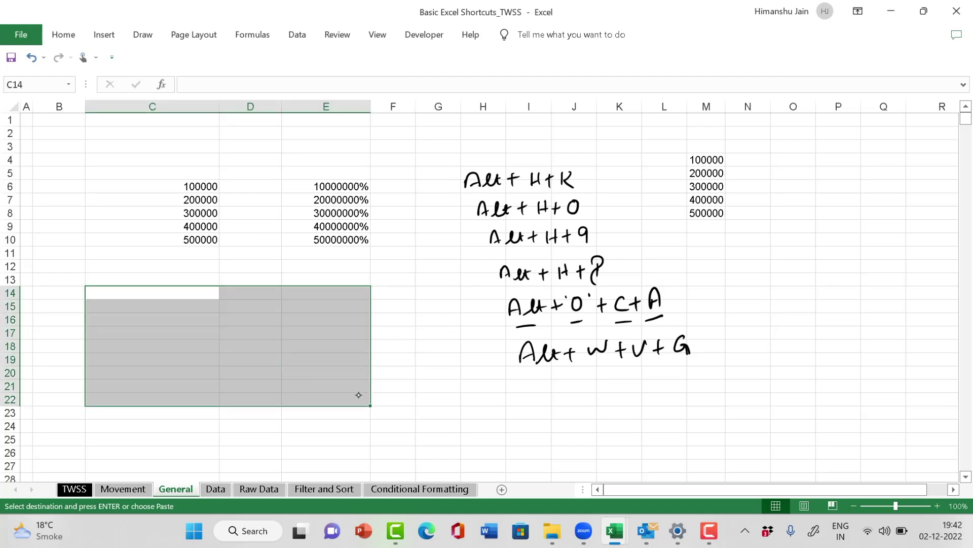
pyautogui.press('alt')
pyautogui.press('w')
pyautogui.press('v')
pyautogui.press('g')
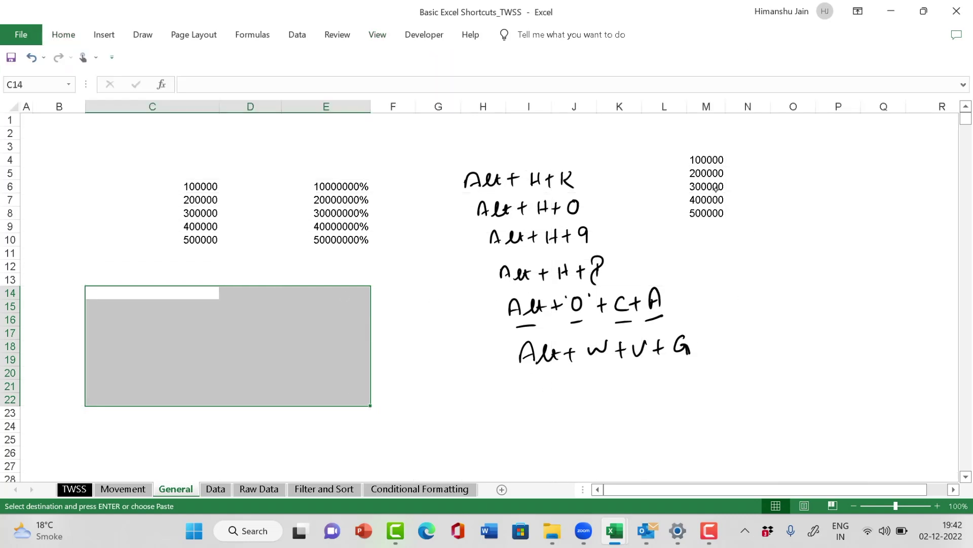
pyautogui.click(708, 160)
pyautogui.hotkey('ctrl', 'v')
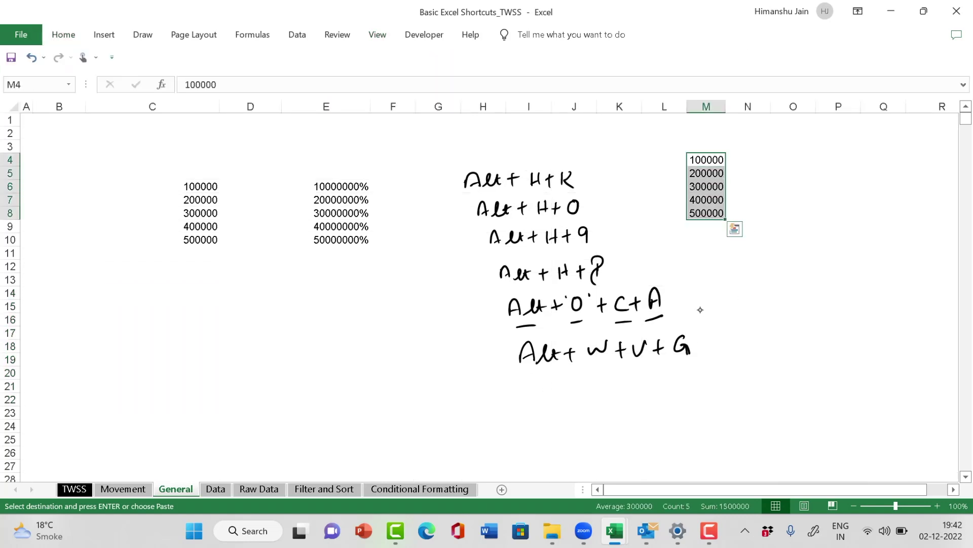
# Step: Hide the gridlines on the Data sheet
pyautogui.click(216, 489)
pyautogui.click(282, 383)
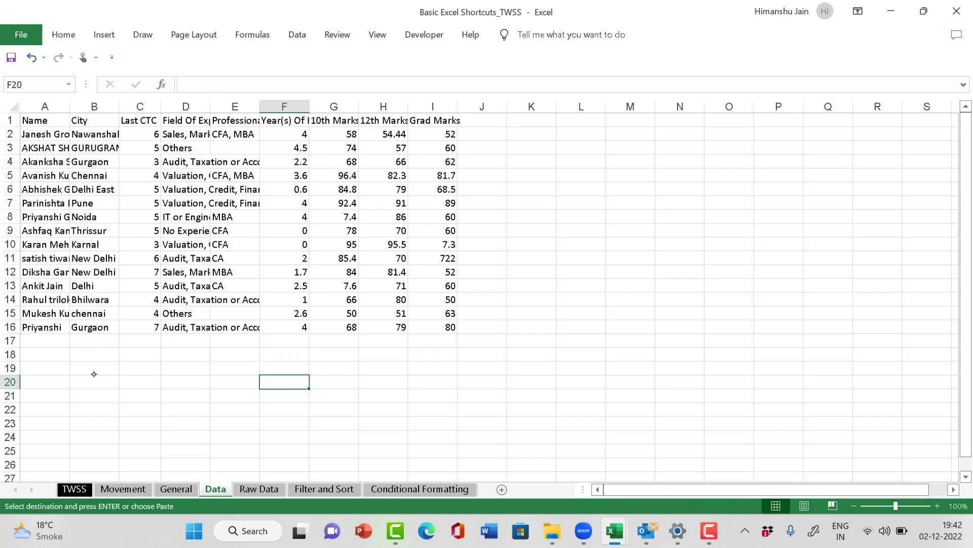
pyautogui.moveTo(79, 137); pyautogui.dragTo(436, 327)
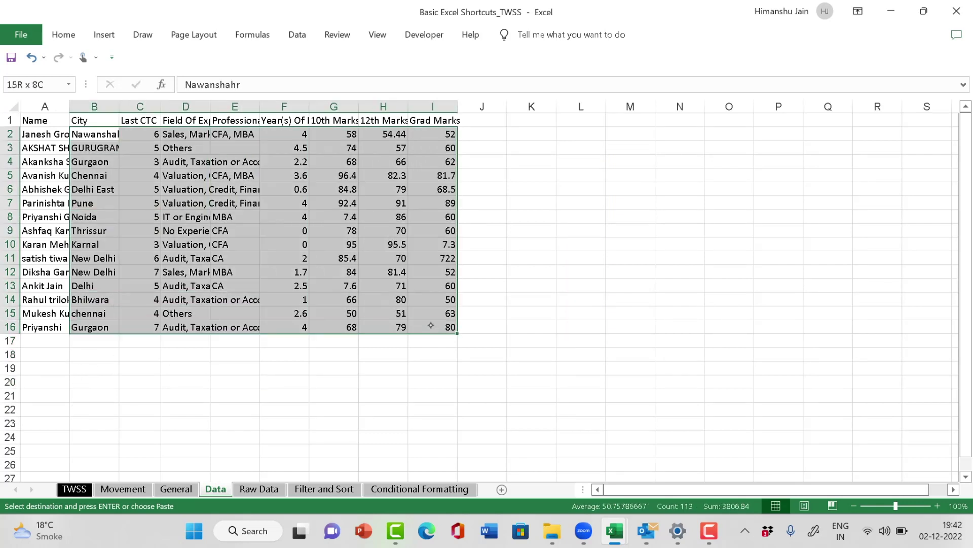
pyautogui.click(562, 282)
pyautogui.press('alt')
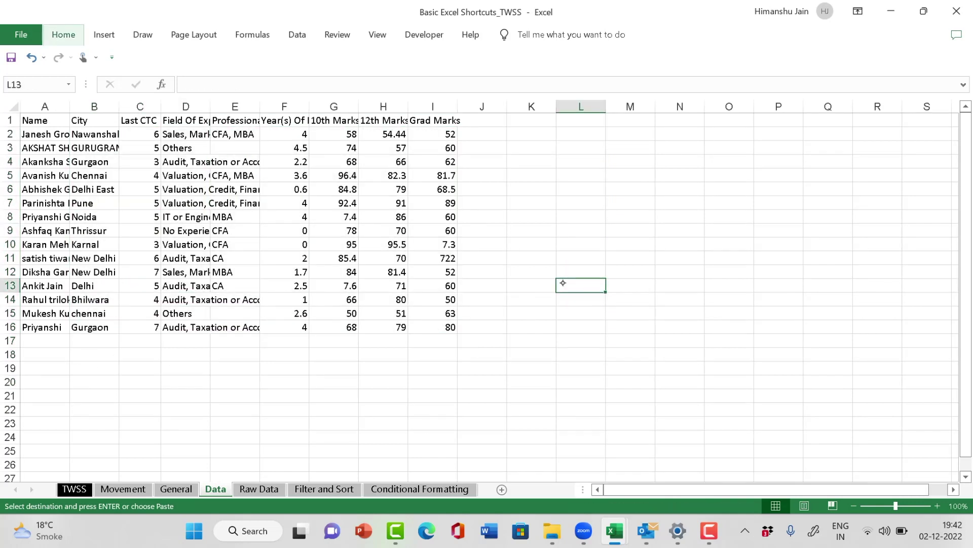
pyautogui.press('w')
pyautogui.press('v')
pyautogui.press('g')
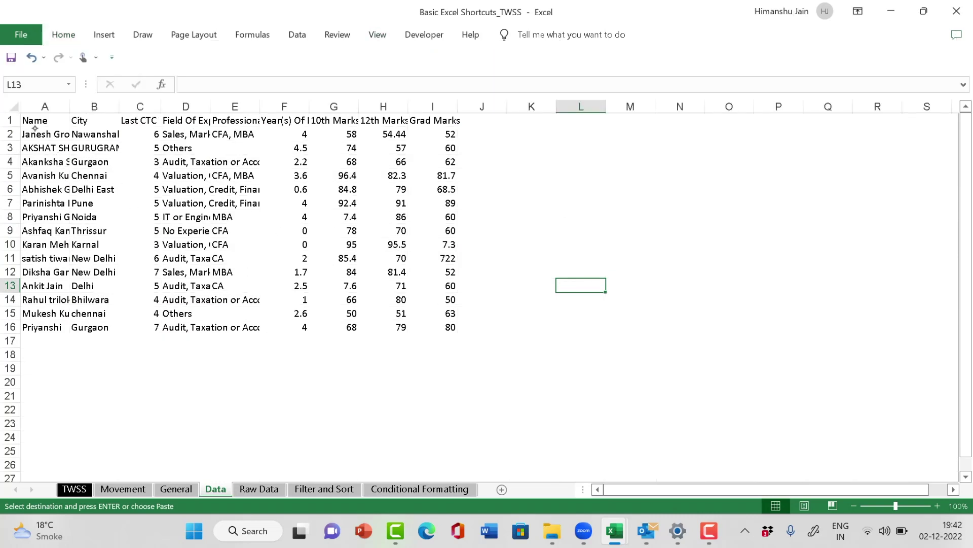
# Step: Insert an entire row above the table's header row on the Data sheet, starting from A1
pyautogui.moveTo(35, 124); pyautogui.dragTo(445, 129)
pyautogui.click(45, 314)
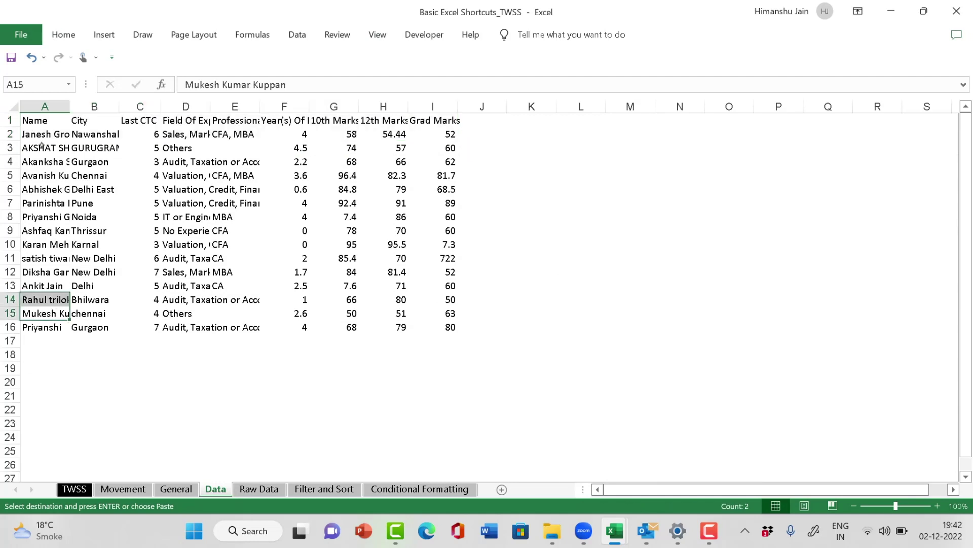
pyautogui.hotkey('ctrl', 'Home')
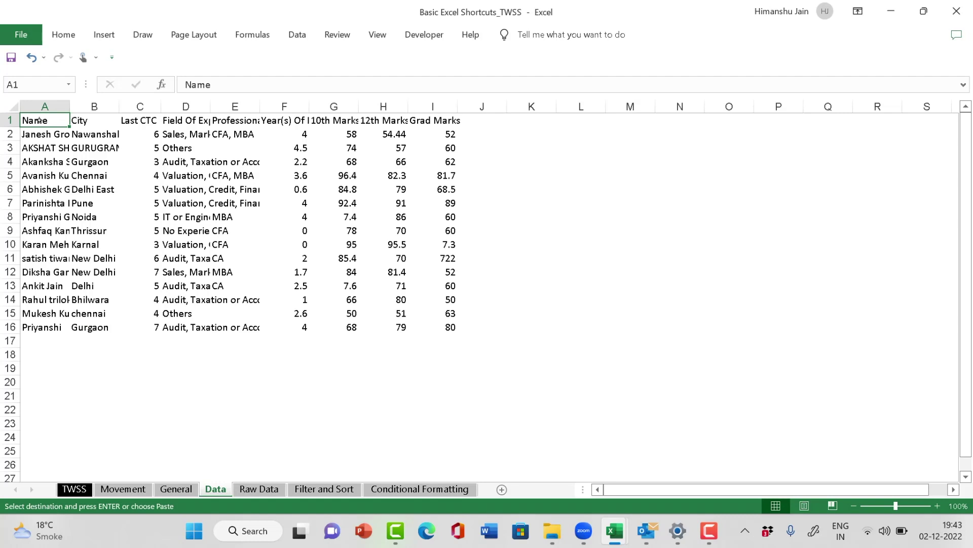
pyautogui.press('Escape')
pyautogui.hotkey('ctrl', 'shift', '+')
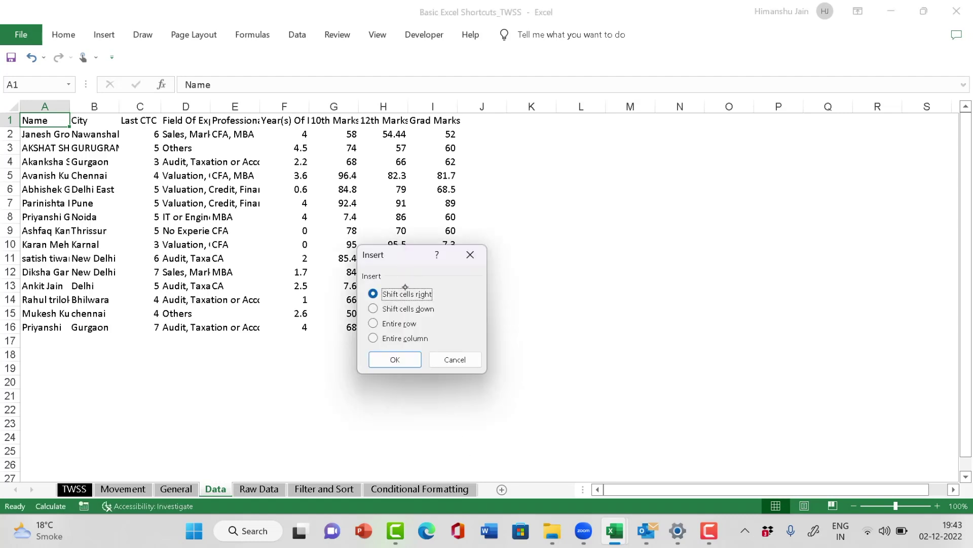
pyautogui.press('Down')
pyautogui.press('Down')
pyautogui.press('Tab')
pyautogui.press('Return')
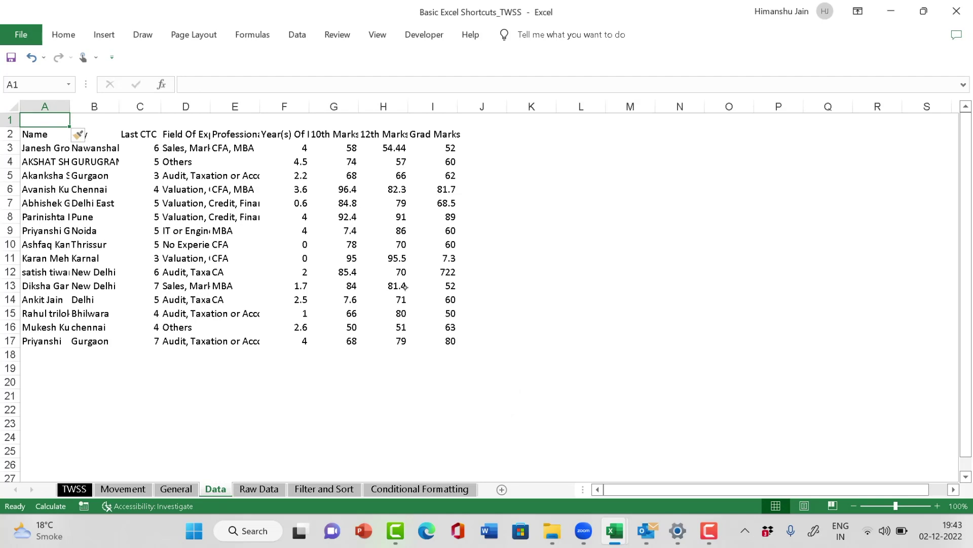
# Step: Insert a second entire row above the table on the Data sheet
pyautogui.hotkey('ctrl', 'shift', '+')
pyautogui.press('Down')
pyautogui.press('Down')
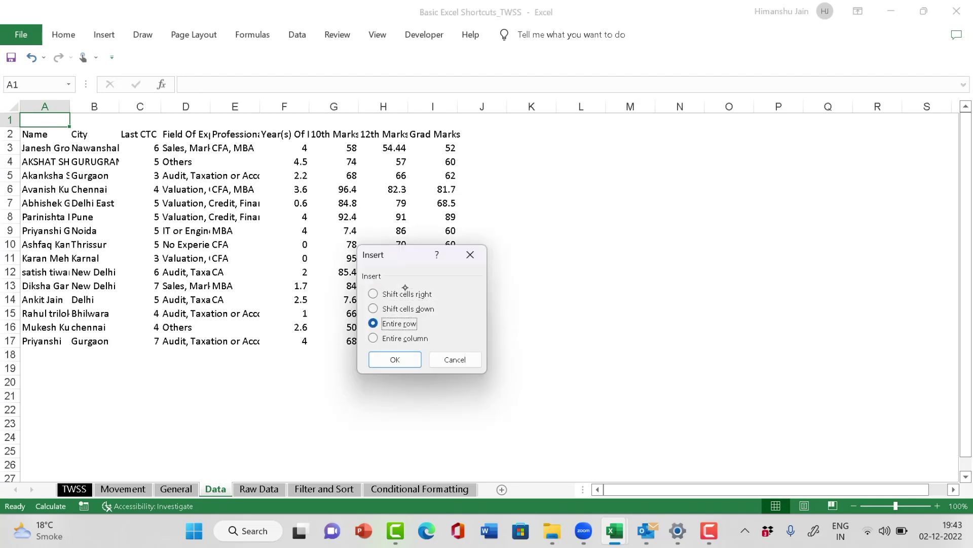
pyautogui.press('Return')
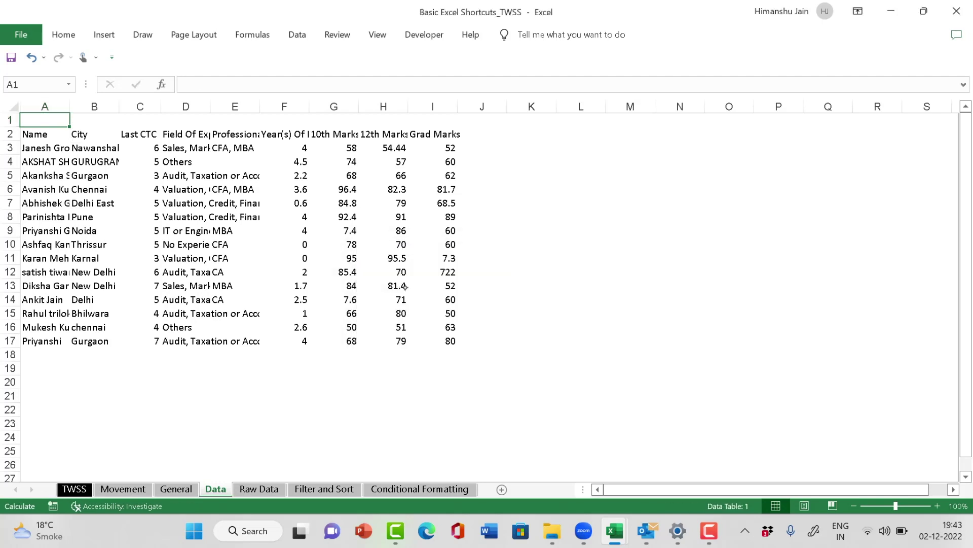
# Step: Insert an entire column before the table on the Data sheet, starting from A2
pyautogui.press('Down')
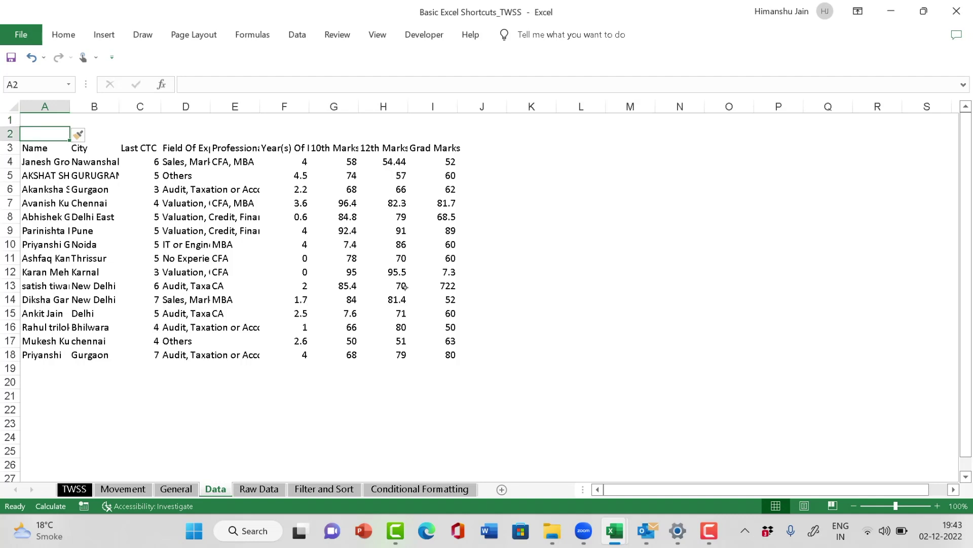
pyautogui.hotkey('ctrl', 'shift', '+')
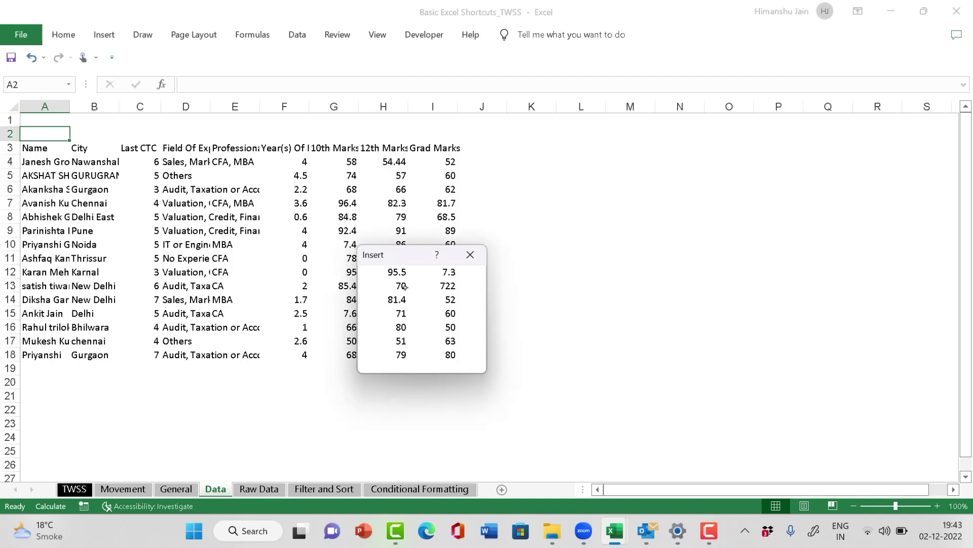
pyautogui.press('Down')
pyautogui.press('Down')
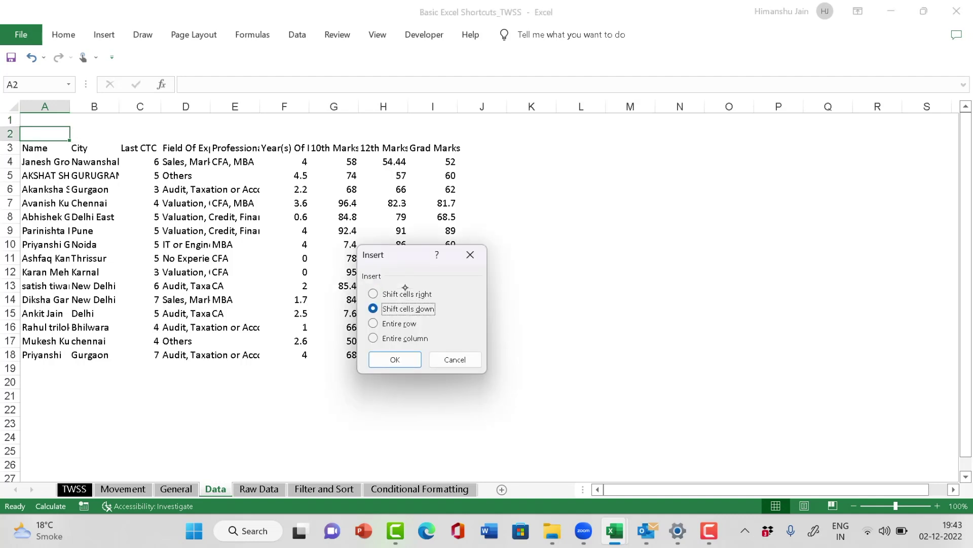
pyautogui.press('Down')
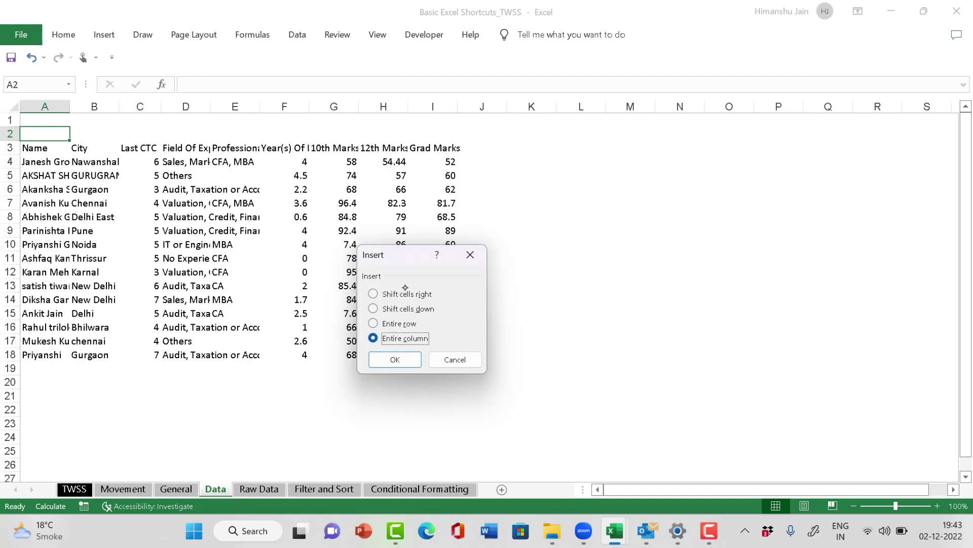
pyautogui.press('Escape')
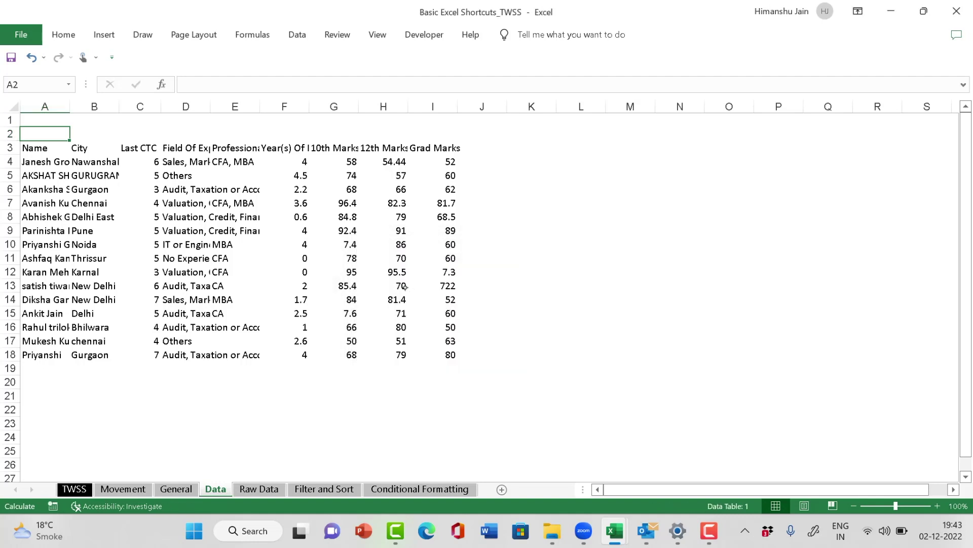
pyautogui.hotkey('ctrl', 'shift', '+')
pyautogui.click(155, 256)
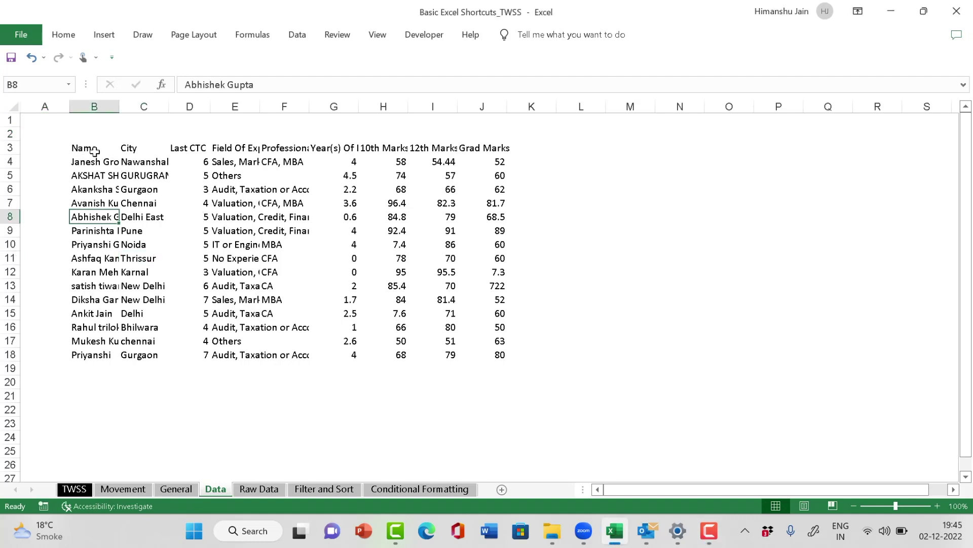
# Step: Look through the table's column headers in row 3, from Name to Grad Marks, with sample entries beneath them
pyautogui.click(93, 148)
pyautogui.click(101, 202)
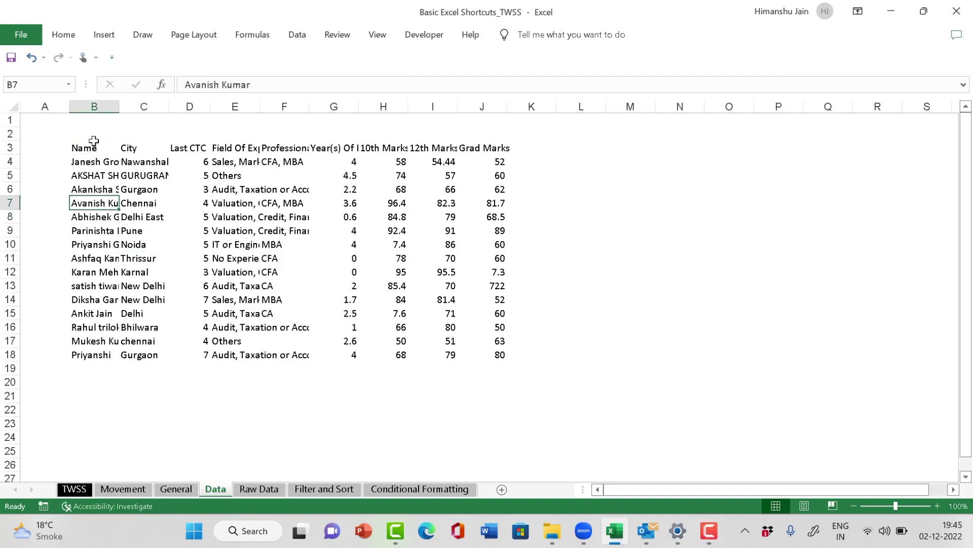
pyautogui.click(94, 145)
pyautogui.click(142, 150)
pyautogui.click(202, 148)
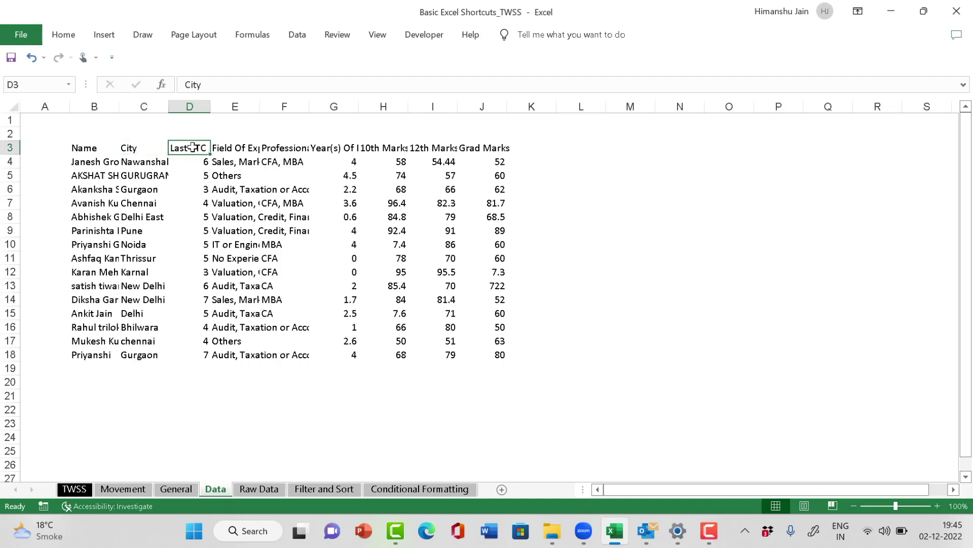
pyautogui.click(236, 148)
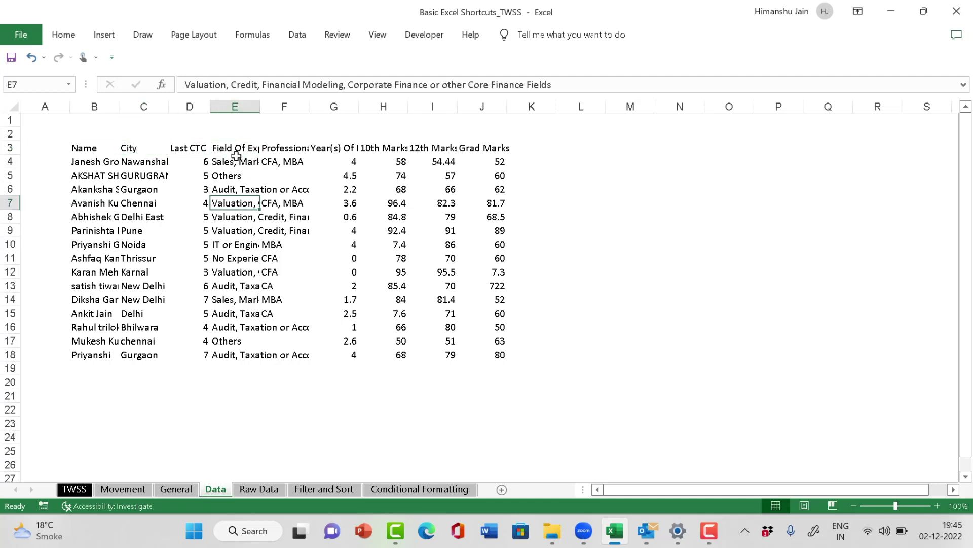
pyautogui.click(217, 204)
pyautogui.click(237, 148)
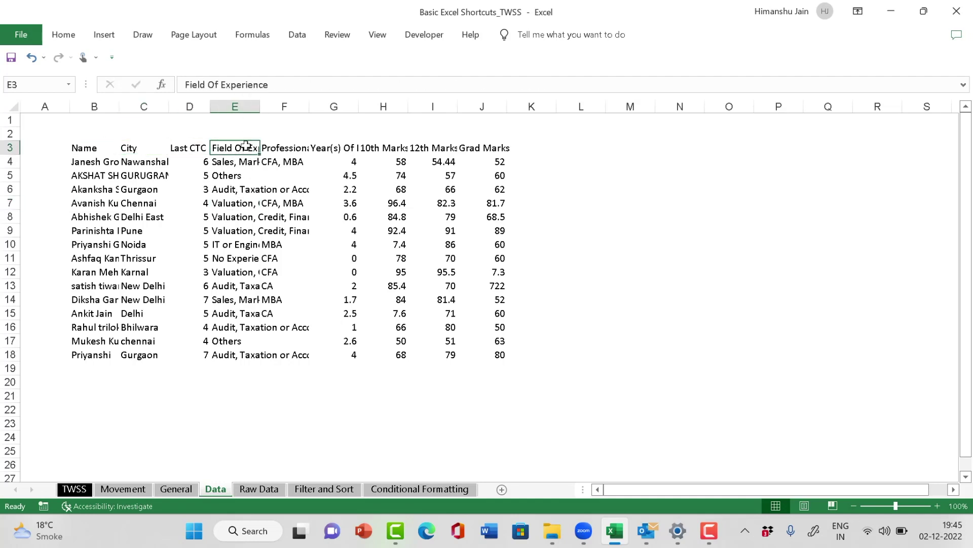
pyautogui.click(205, 201)
pyautogui.click(246, 148)
pyautogui.click(238, 201)
pyautogui.click(229, 150)
pyautogui.click(267, 149)
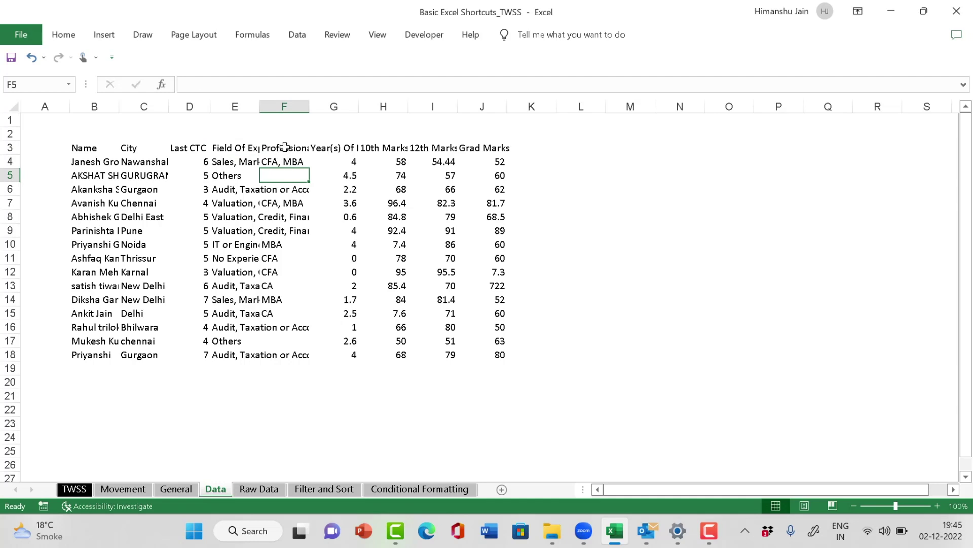
pyautogui.press('Down')
pyautogui.press('Down')
pyautogui.press('Down')
pyautogui.press('Down')
pyautogui.click(315, 152)
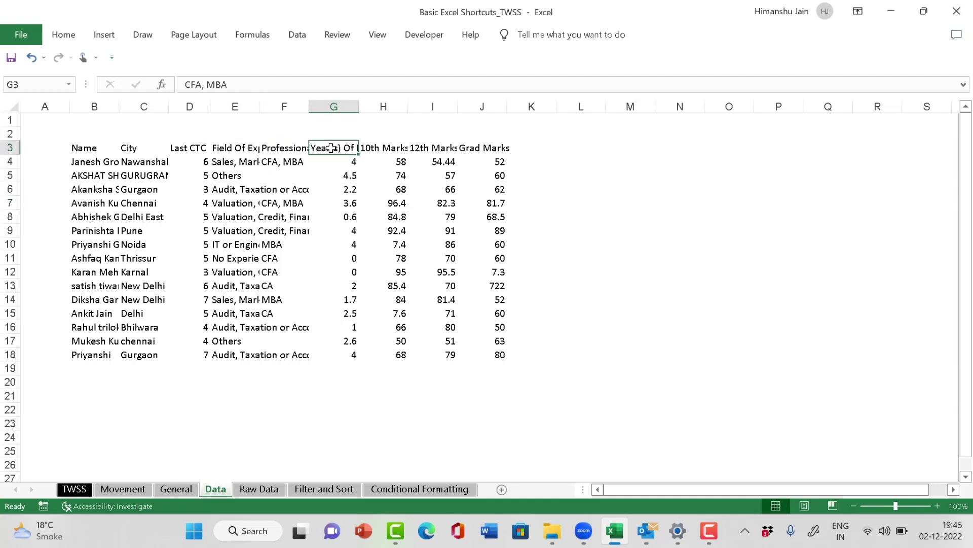
pyautogui.click(364, 149)
pyautogui.click(443, 151)
pyautogui.press('Right')
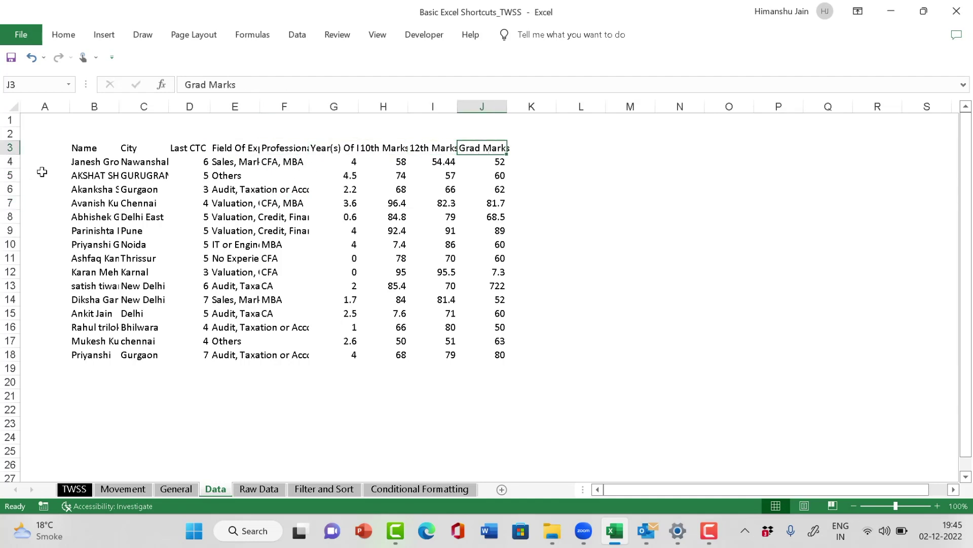
# Step: Wrap the text of the table's header row, B3:J3, on the Data sheet
pyautogui.moveTo(74, 148); pyautogui.dragTo(494, 150)
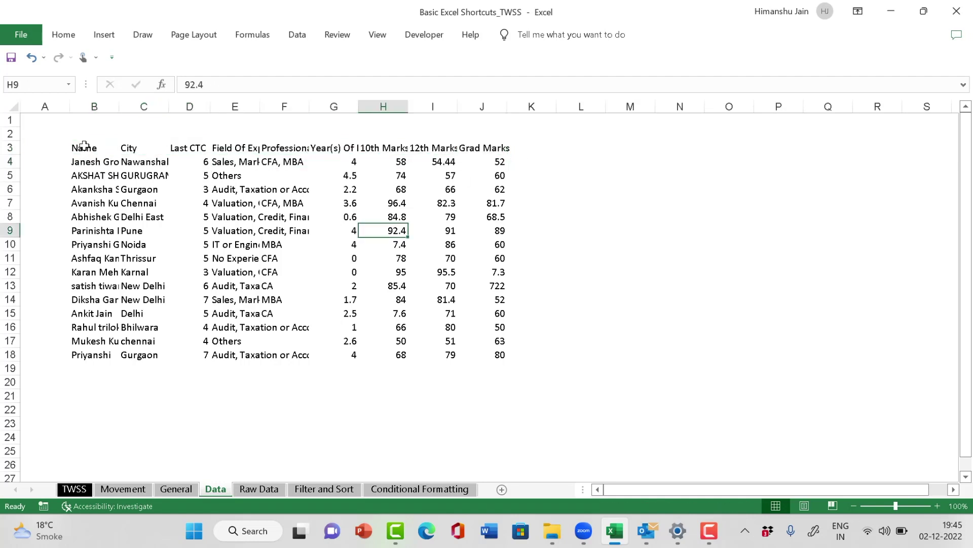
pyautogui.moveTo(84, 148); pyautogui.dragTo(495, 147)
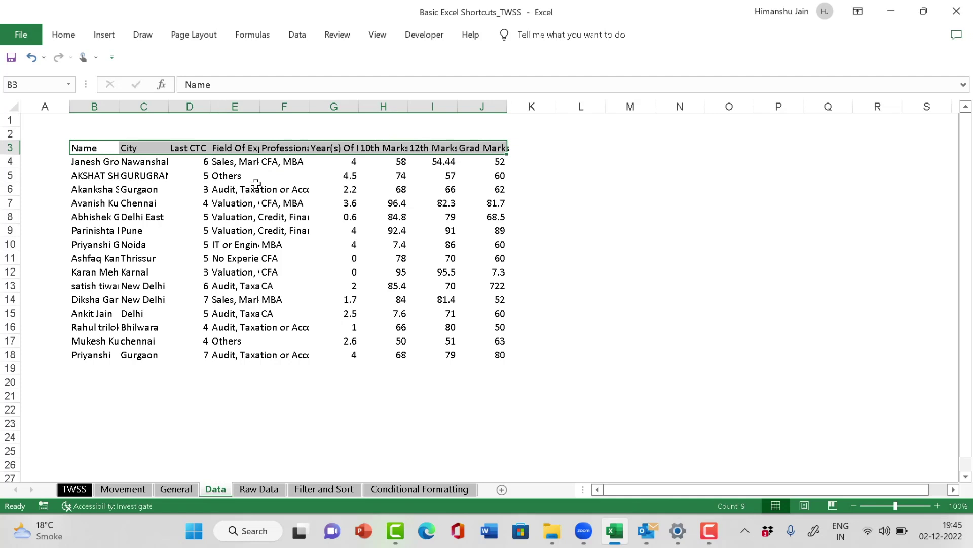
pyautogui.press('alt')
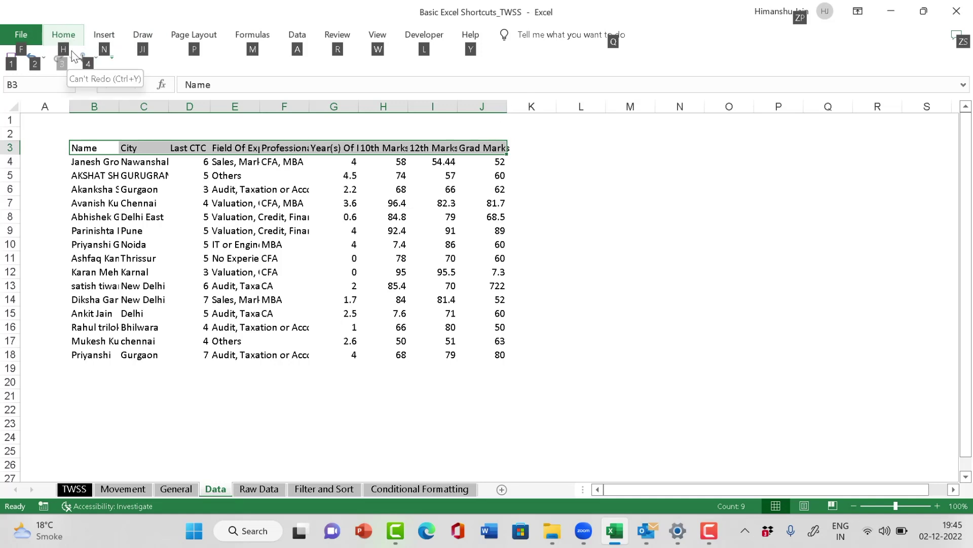
pyautogui.press('h')
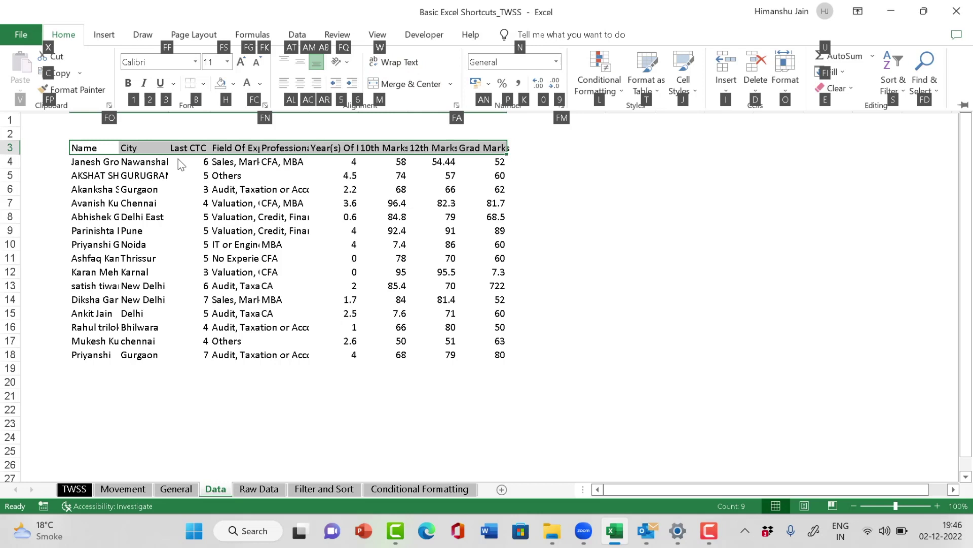
pyautogui.press('w')
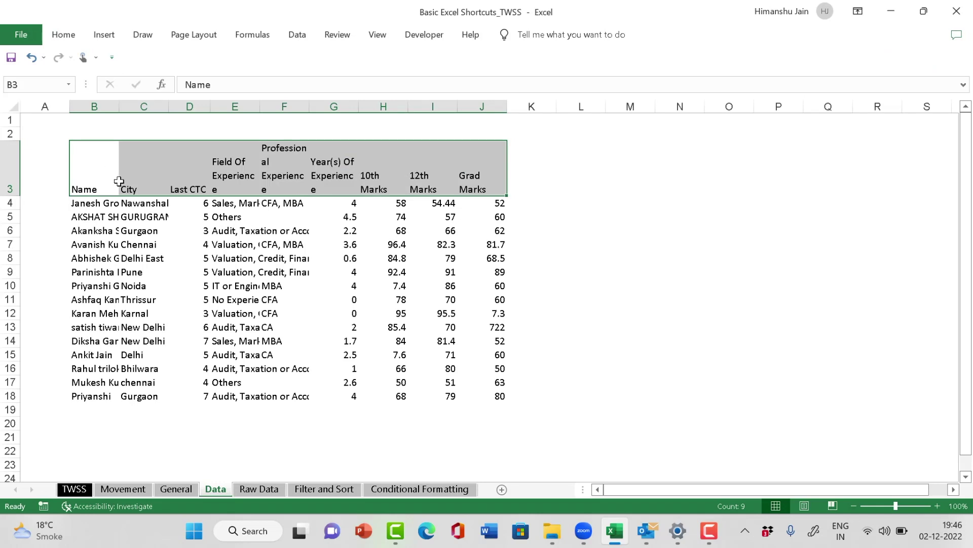
# Step: Center the header row's text horizontally in B3:J3
pyautogui.moveTo(448, 185)
pyautogui.press('alt')
pyautogui.press('h')
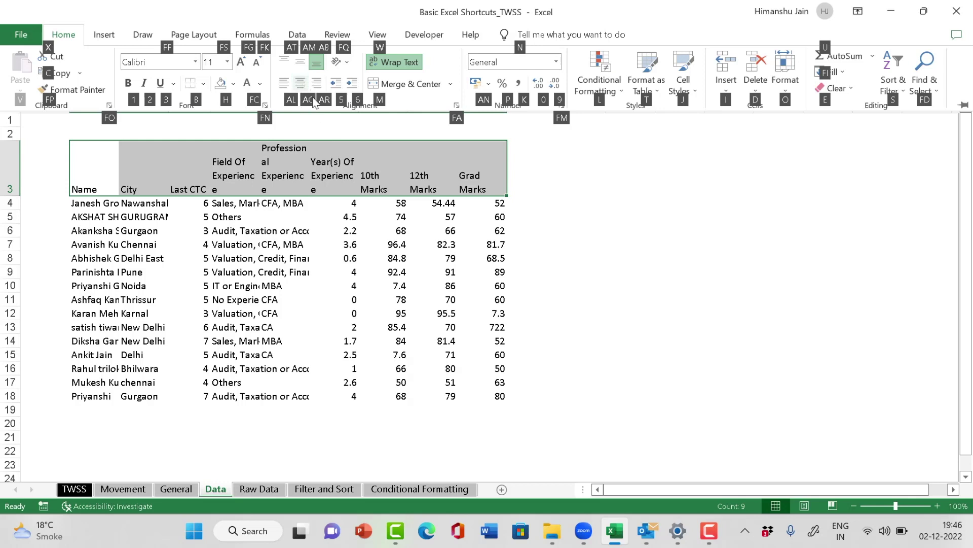
pyautogui.press('a')
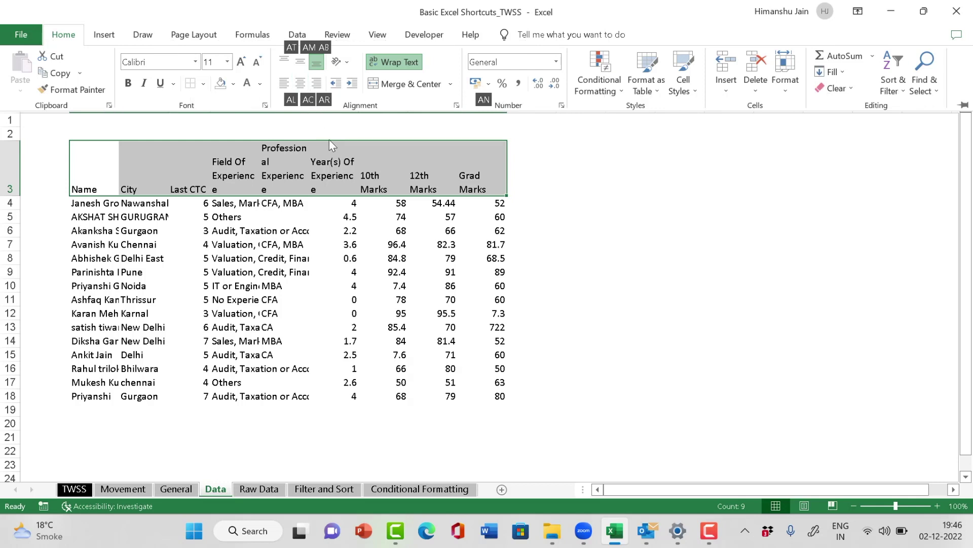
pyautogui.press('c')
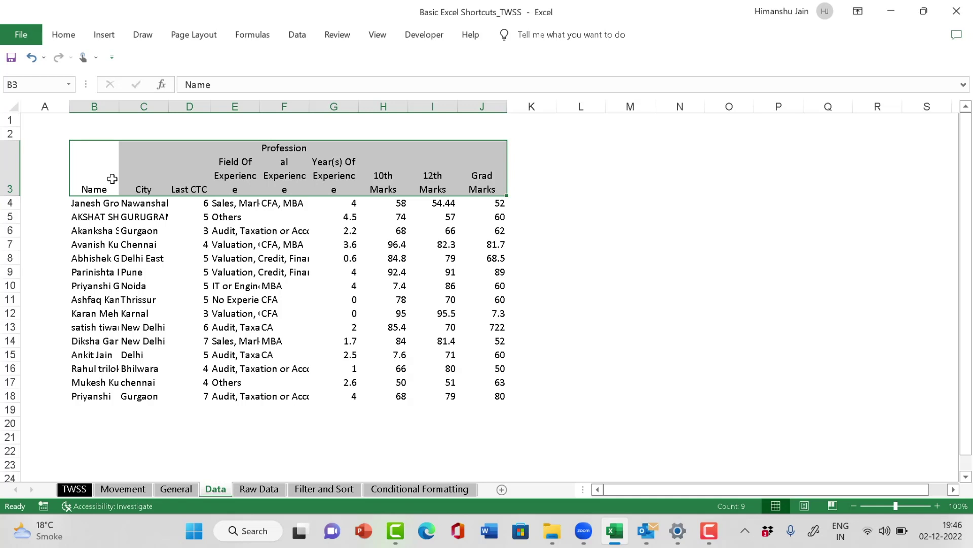
# Step: Align the header row's text to the vertical middle of cells B3:J3
pyautogui.moveTo(107, 167); pyautogui.dragTo(485, 185)
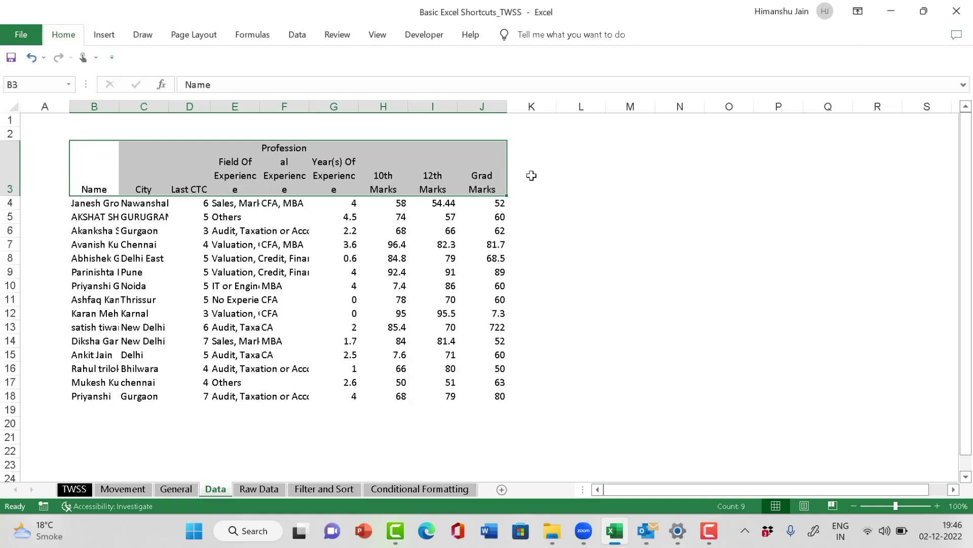
pyautogui.hotkey('alt', 'h')
pyautogui.hotkey('alt', 'h')
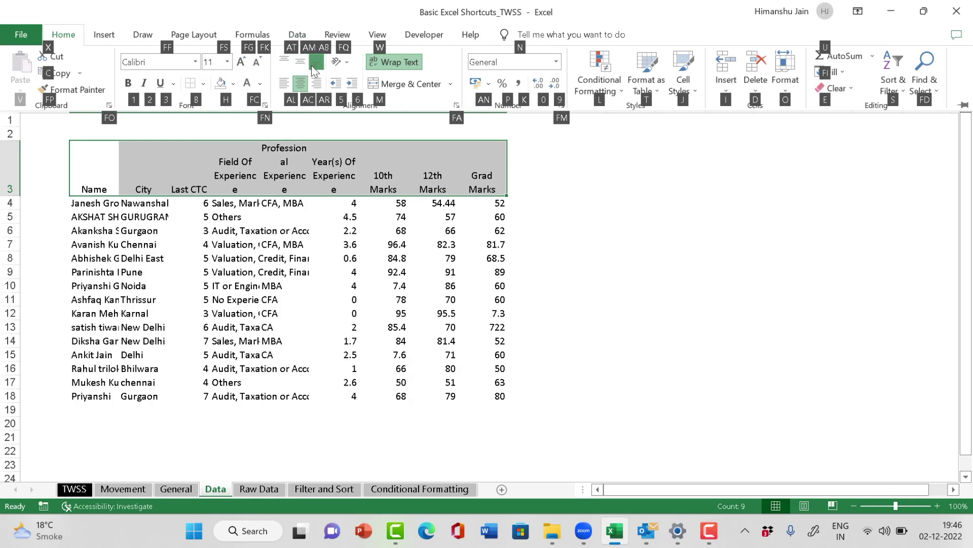
pyautogui.press('a')
pyautogui.press('m')
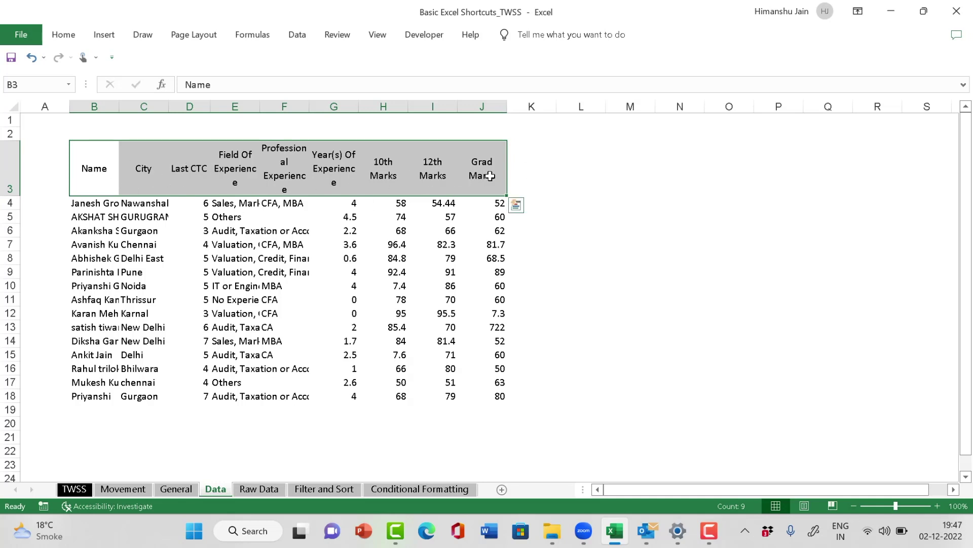
# Step: Fill the header row B3:J3 with the darkest grey shade of the white theme color
pyautogui.hotkey('alt', 'h')
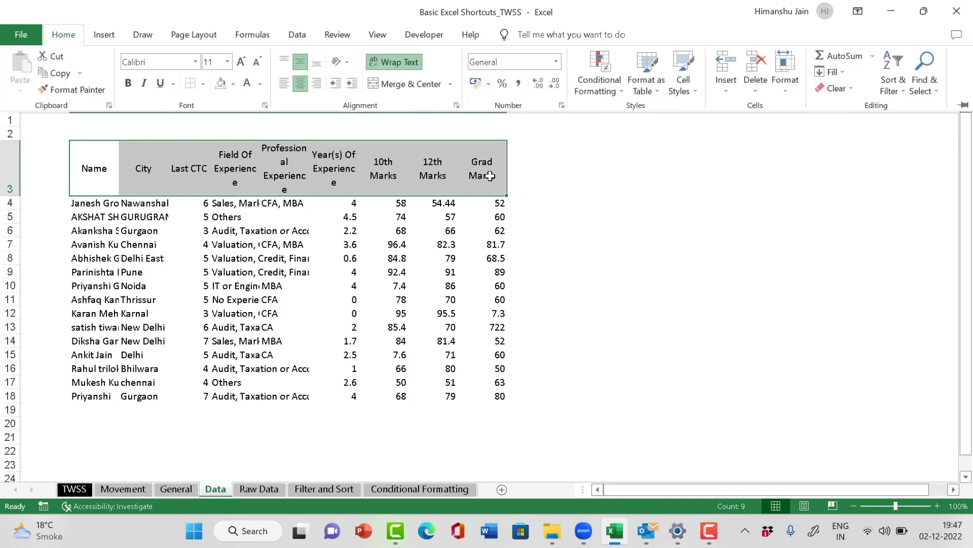
pyautogui.hotkey('alt', 'h')
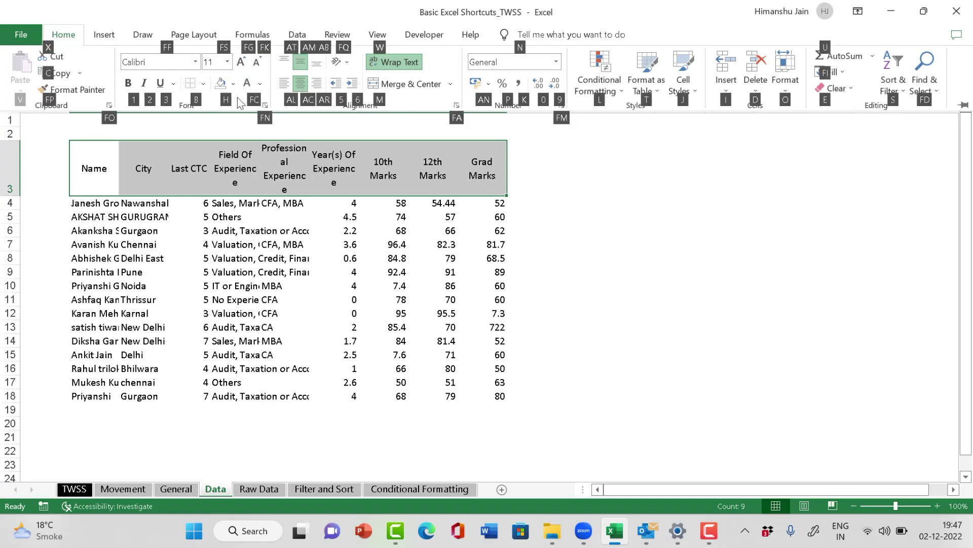
pyautogui.press('h')
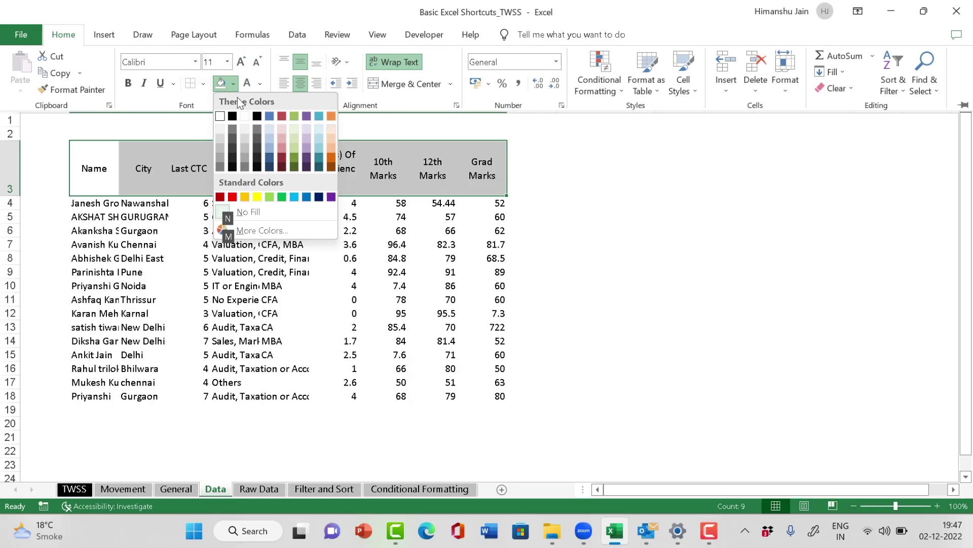
pyautogui.press('Down')
pyautogui.press('Down')
pyautogui.press('Down')
pyautogui.press('Down')
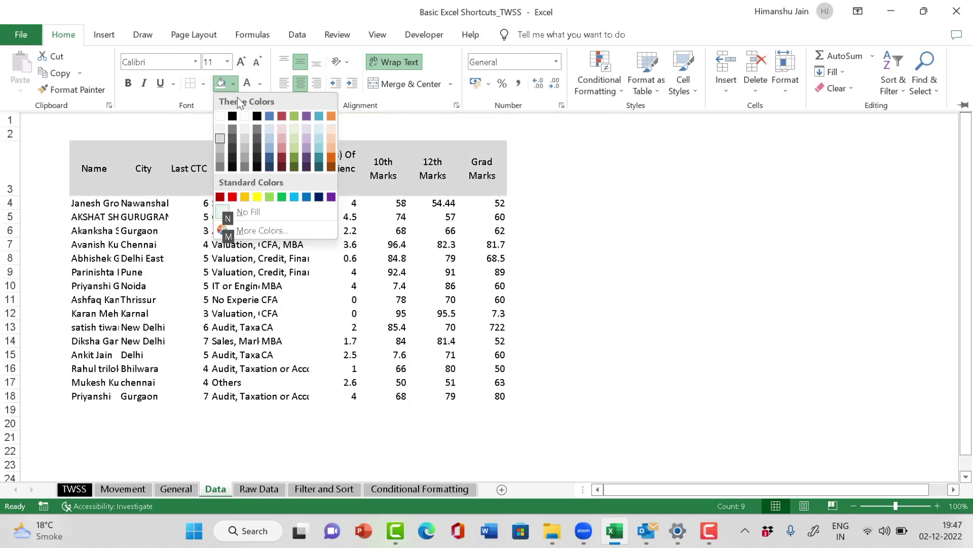
pyautogui.press('Down')
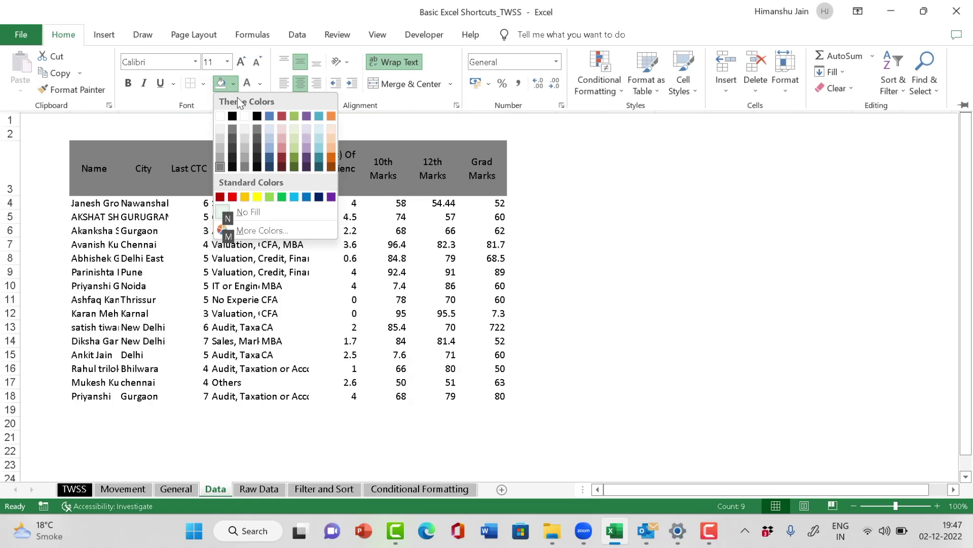
pyautogui.press('Return')
pyautogui.hotkey('ctrl', 'F1')
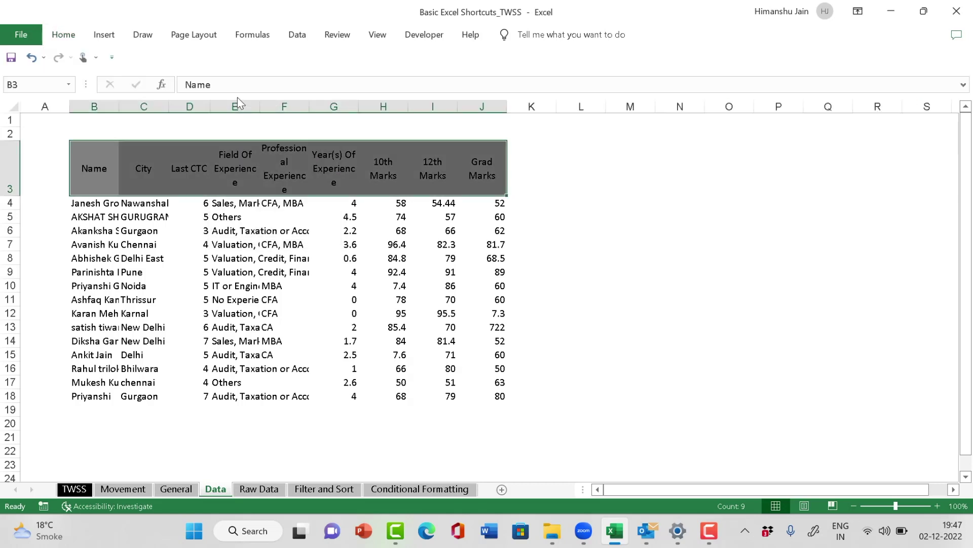
# Step: Go across the first header cells from Name and back to examine the grey fill
pyautogui.hotkey('shift', 'BackSpace')
pyautogui.press('Right')
pyautogui.press('Right')
pyautogui.press('Right')
pyautogui.press('Right')
pyautogui.press('Left')
pyautogui.press('Left')
pyautogui.press('Left')
pyautogui.press('Left')
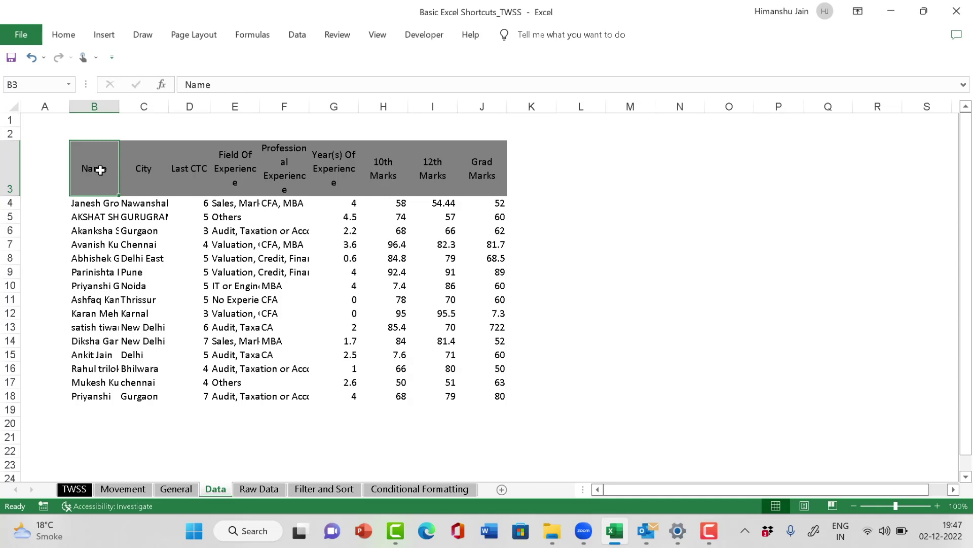
# Step: Set the font color of the header row B3:J3 to white
pyautogui.hotkey('ctrl', 'shift', 'Right')
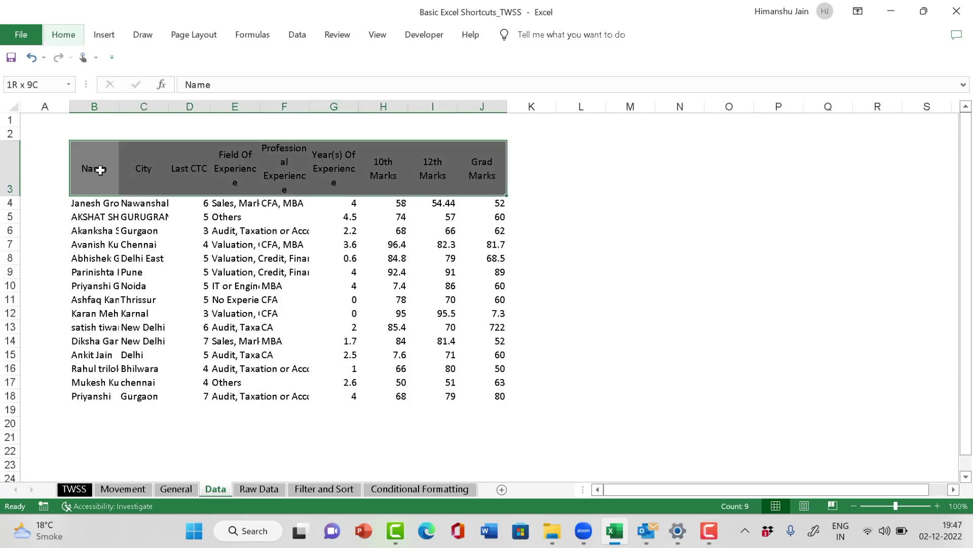
pyautogui.hotkey('alt', 'h')
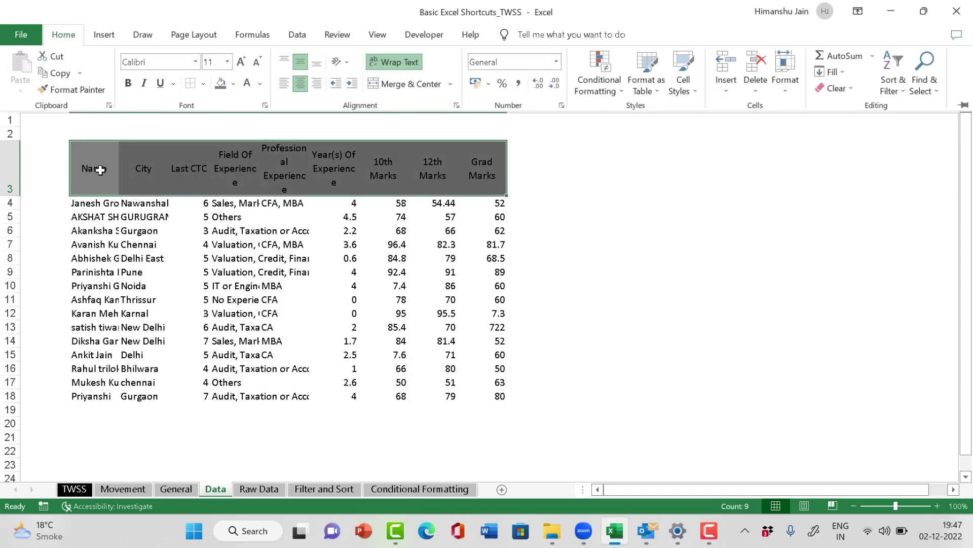
pyautogui.hotkey('alt', 'h')
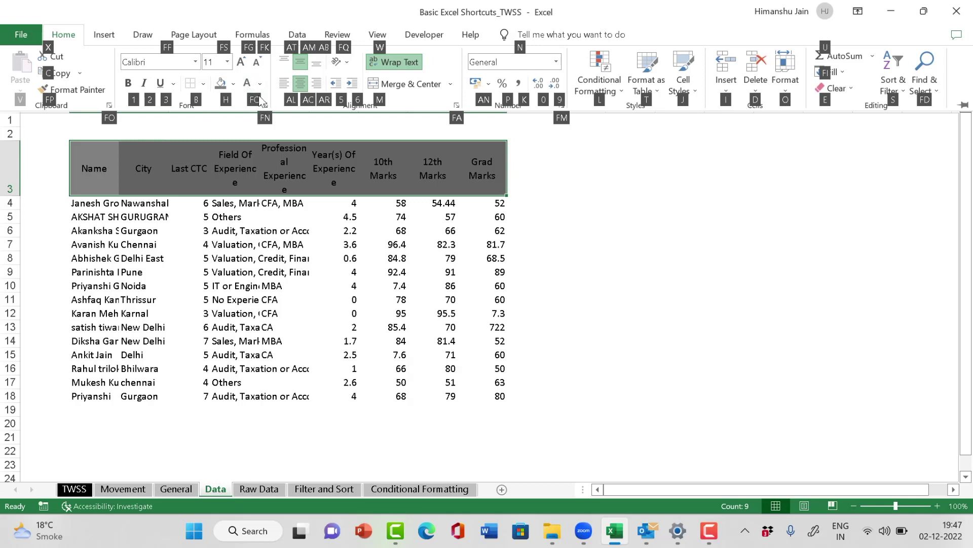
pyautogui.press('f')
pyautogui.press('c')
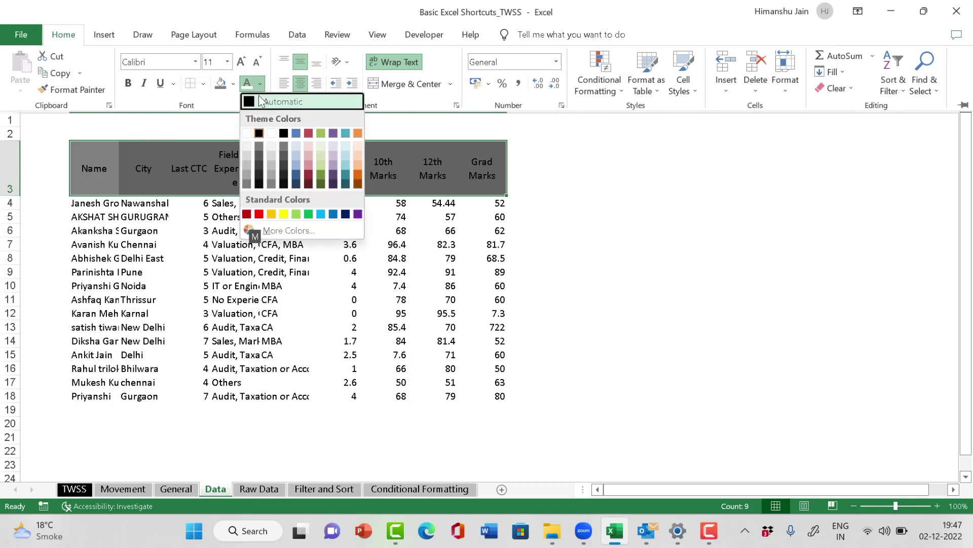
pyautogui.hotkey('ctrl', 'F1')
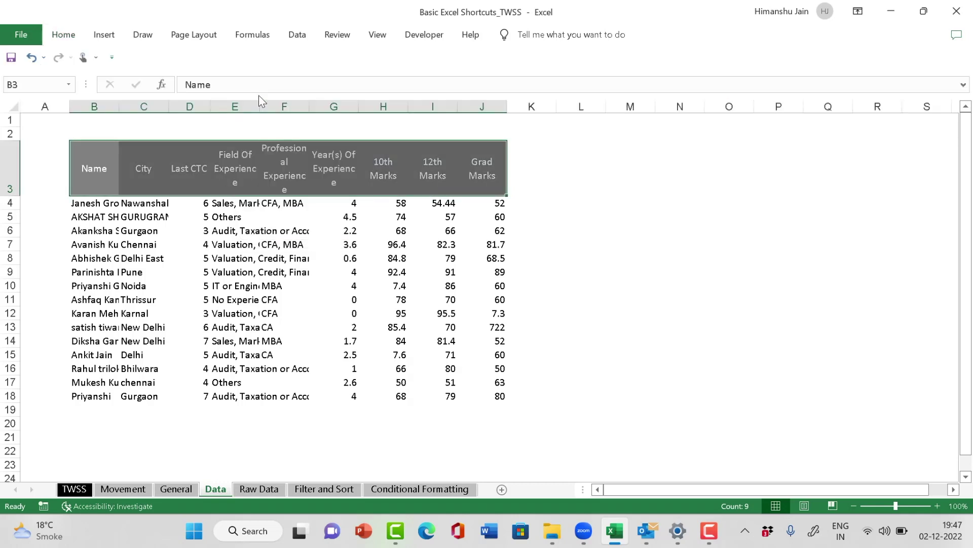
# Step: Go through the header cells from Name to Grad Marks and back to examine the finished header formatting
pyautogui.click(199, 269)
pyautogui.click(110, 181)
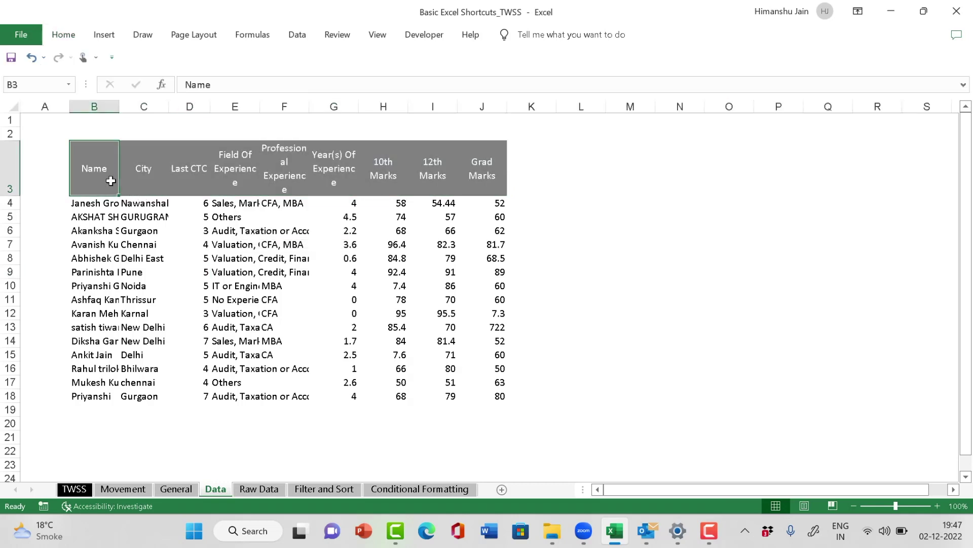
pyautogui.press('Right')
pyautogui.press('Right')
pyautogui.press('Right')
pyautogui.press('Right')
pyautogui.press('Right')
pyautogui.press('Right')
pyautogui.press('Right')
pyautogui.press('Right')
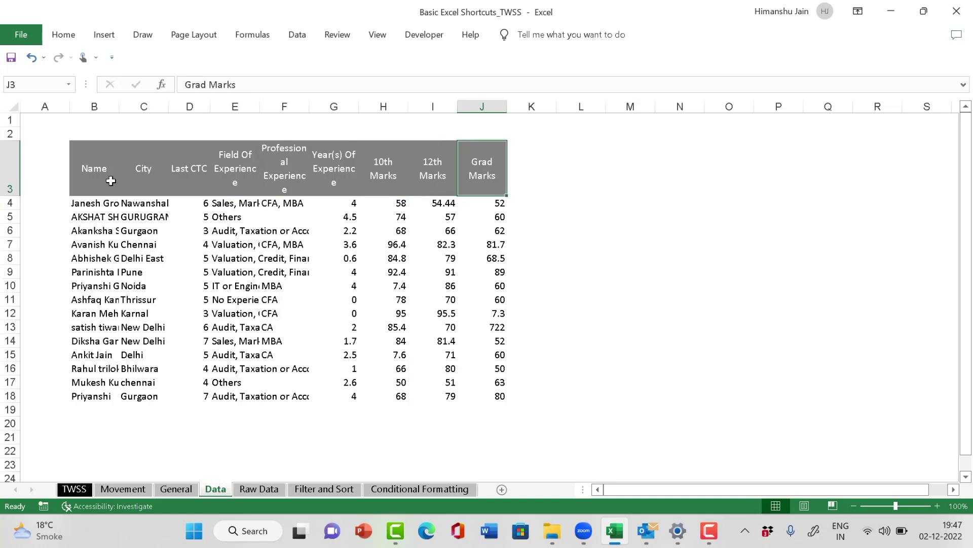
pyautogui.press('Left')
pyautogui.press('Left')
pyautogui.press('Left')
pyautogui.press('Left')
pyautogui.press('Left')
pyautogui.press('Left')
pyautogui.press('Left')
pyautogui.press('Left')
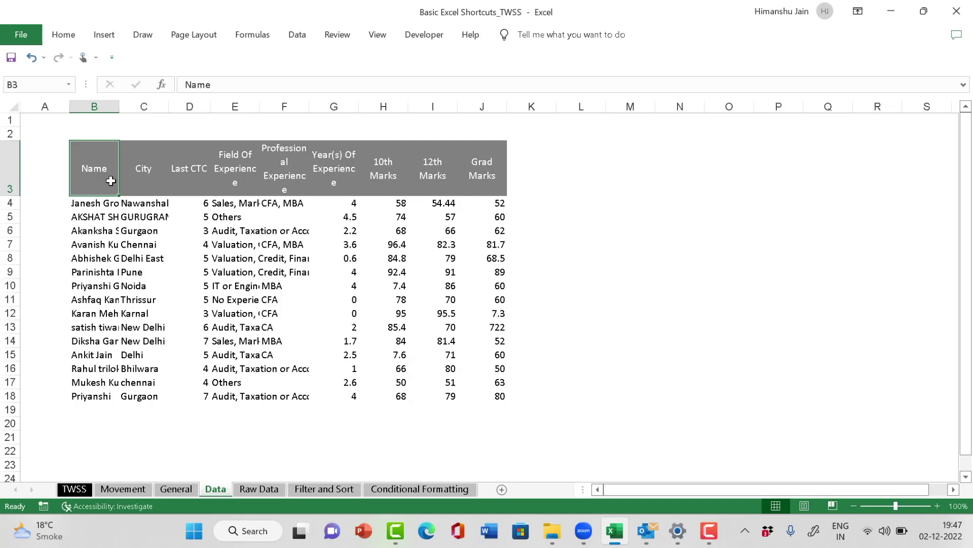
# Step: Apply All Borders to the whole table B3:J18 on the Data sheet
pyautogui.hotkey('ctrl', 'shift', 'Right')
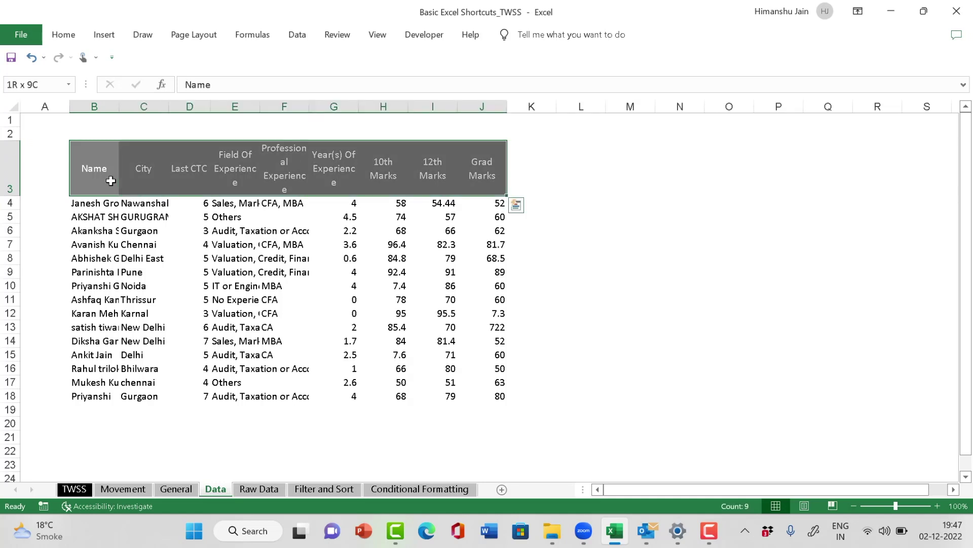
pyautogui.hotkey('ctrl', 'shift', 'Down')
pyautogui.press('alt')
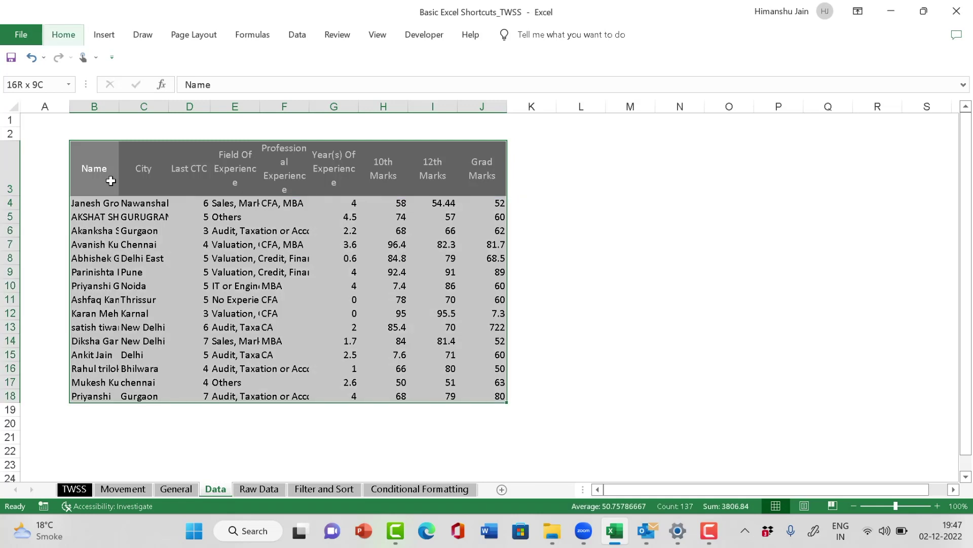
pyautogui.hotkey('ctrl', 'F1')
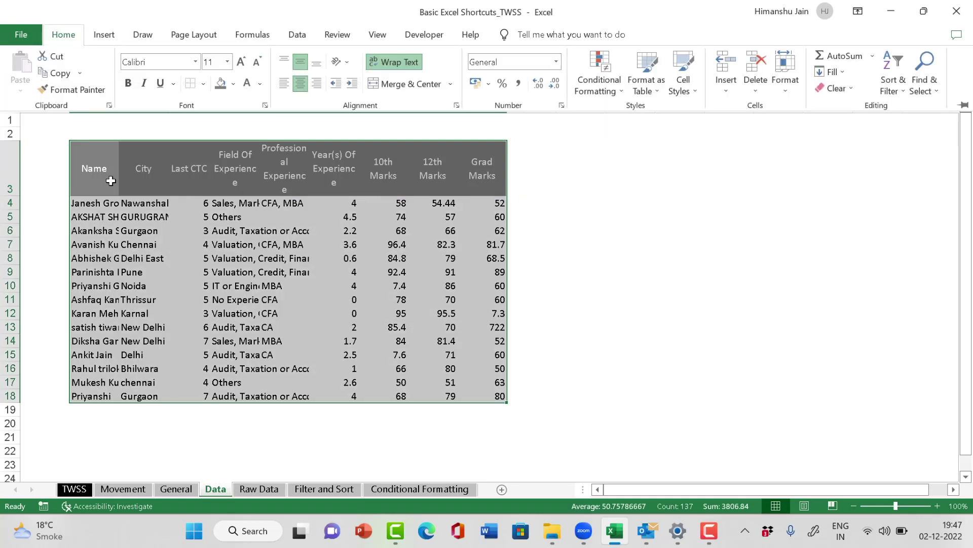
pyautogui.hotkey('alt', 'h')
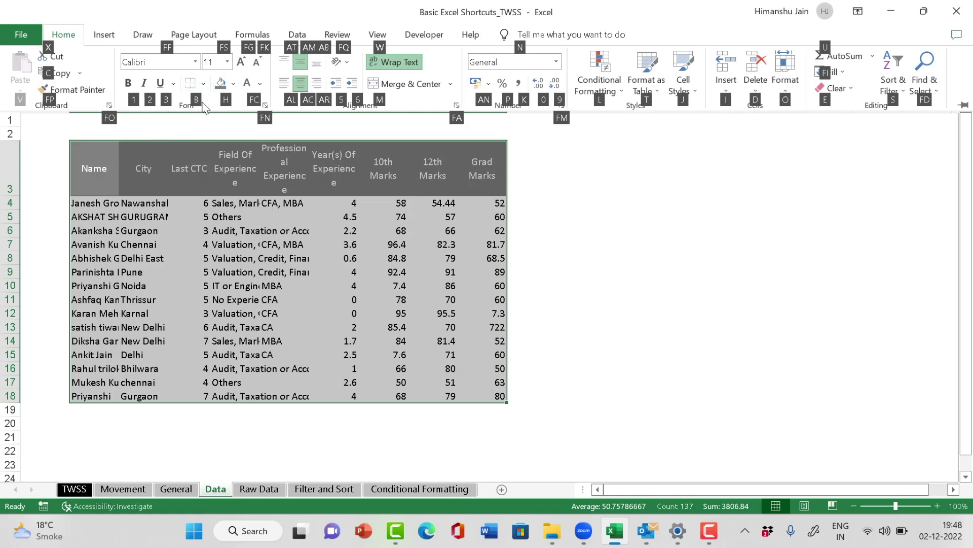
pyautogui.press('b')
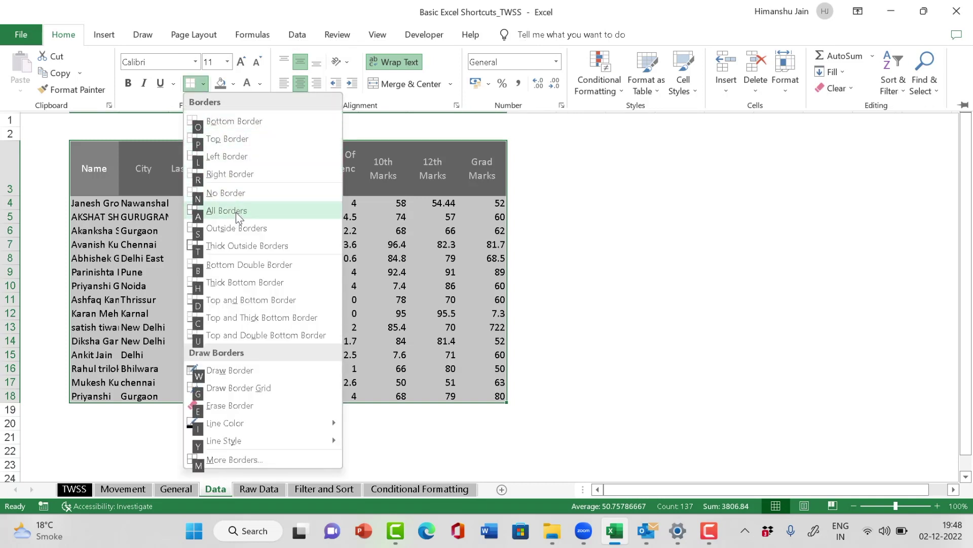
pyautogui.press('a')
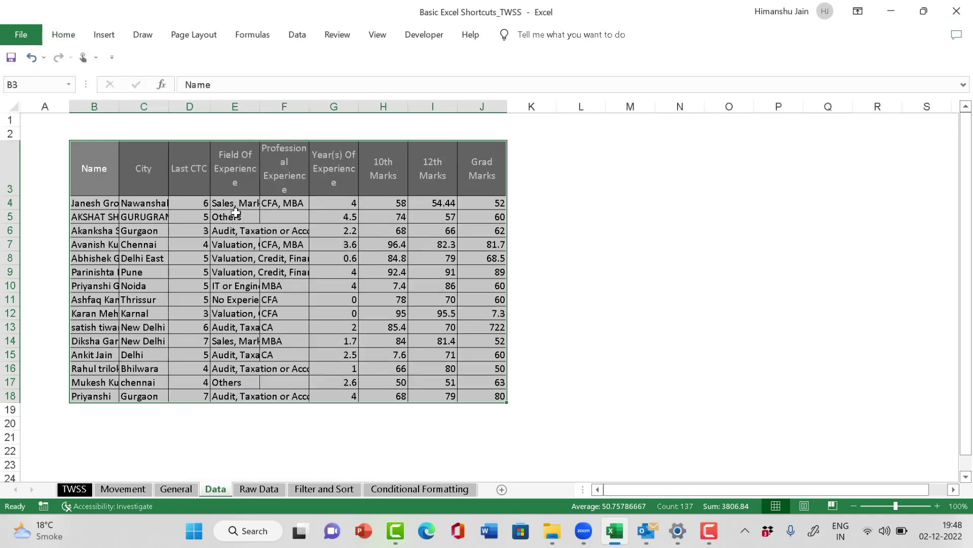
pyautogui.click(374, 244)
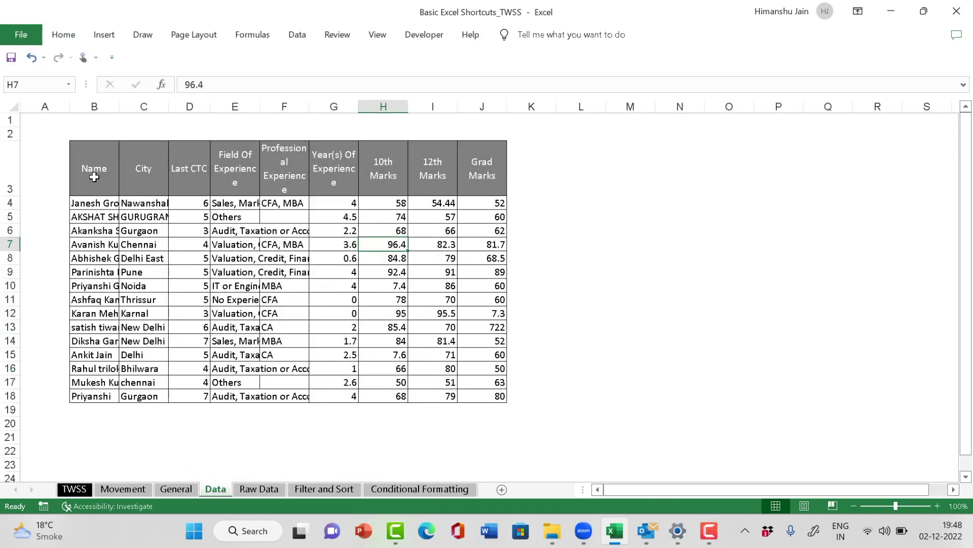
# Step: Mark the header row from Name to Grad Marks to examine its cell borders
pyautogui.moveTo(94, 177); pyautogui.dragTo(496, 178)
pyautogui.click(235, 258)
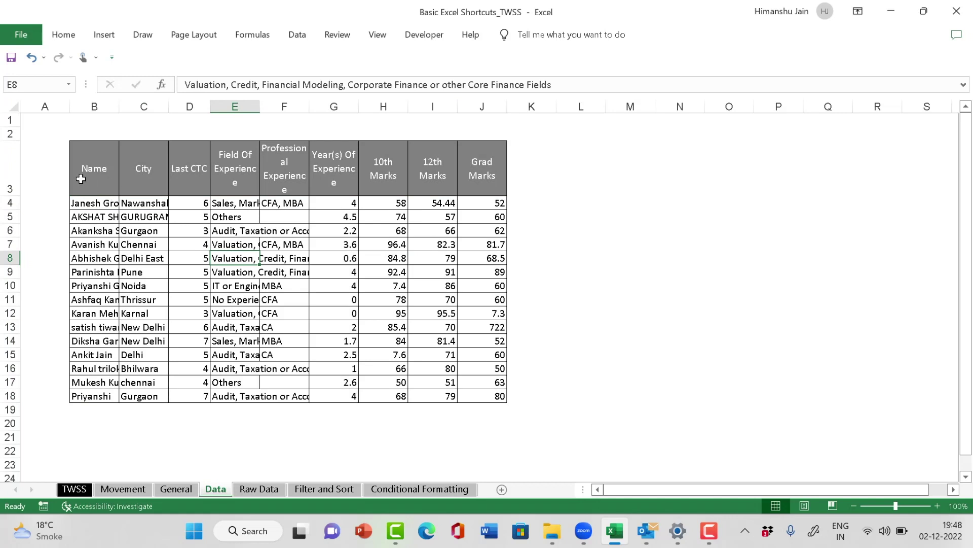
pyautogui.moveTo(81, 179); pyautogui.dragTo(487, 186)
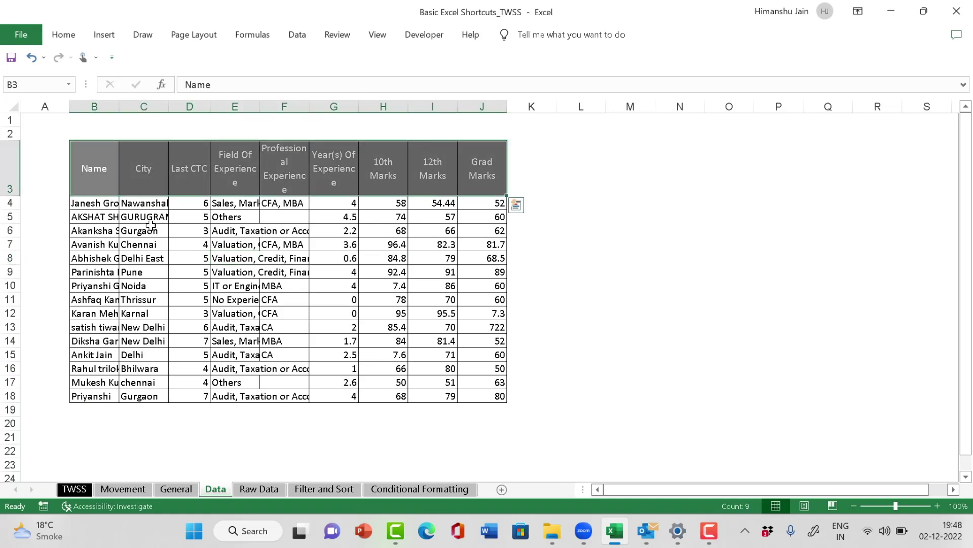
pyautogui.click(636, 297)
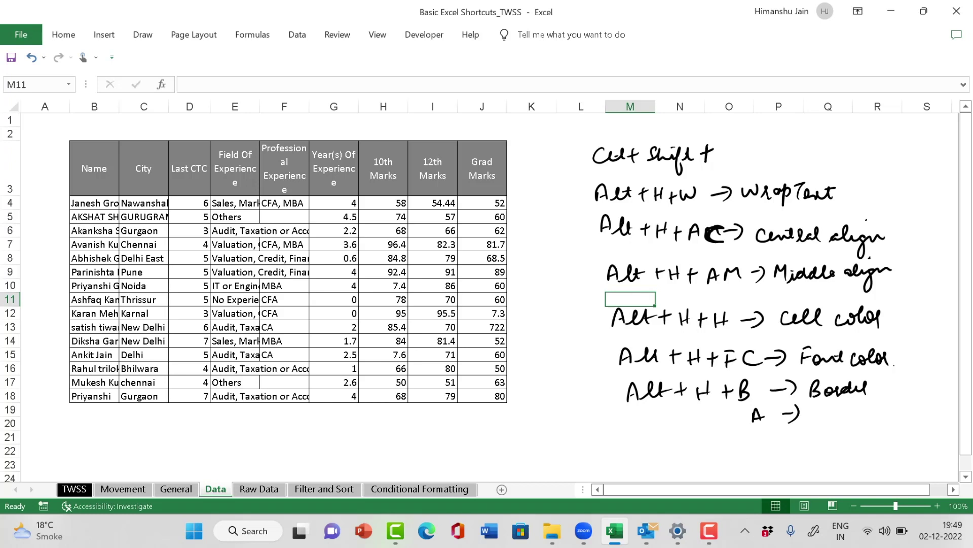
# Step: Go through the border options from Bottom Border to Thick Bottom Border and back to review them, without applying any
pyautogui.press('alt')
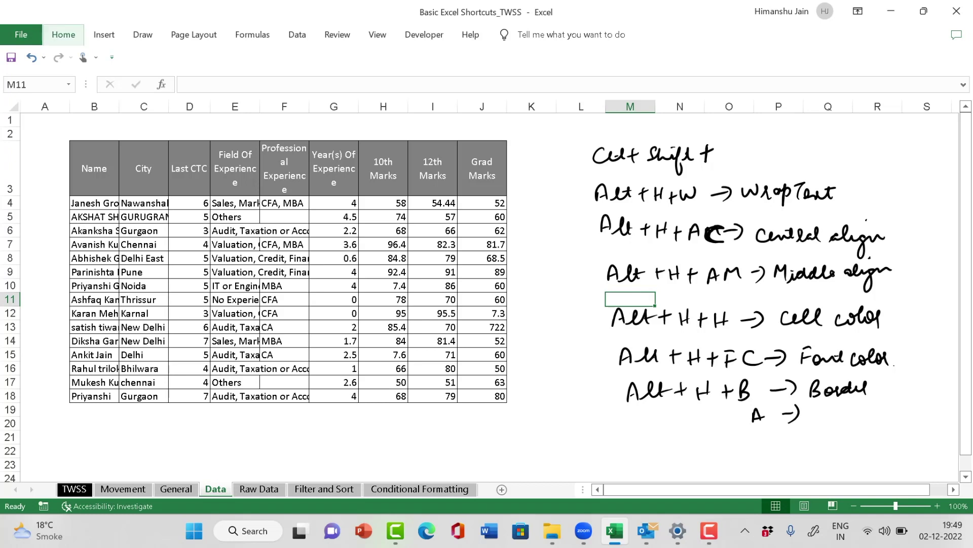
pyautogui.press('h')
pyautogui.press('b')
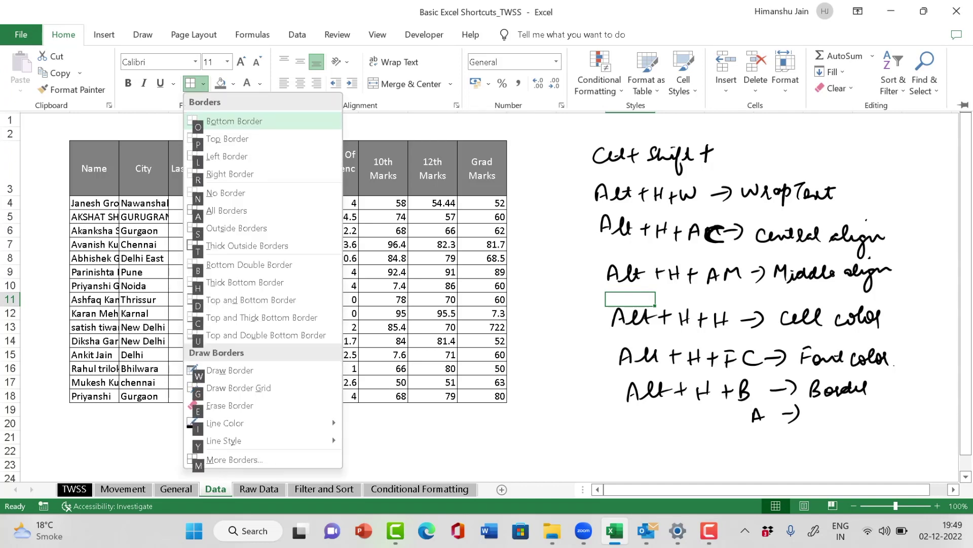
pyautogui.press('Down')
pyautogui.press('Down')
pyautogui.press('Down')
pyautogui.press('Down')
pyautogui.press('Down')
pyautogui.press('Down')
pyautogui.press('Down')
pyautogui.press('Down')
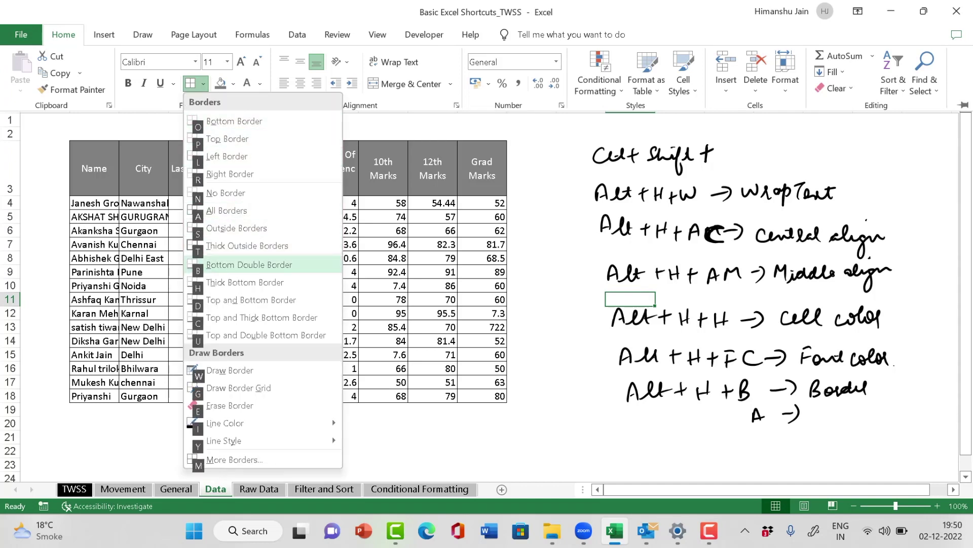
pyautogui.press('Down')
pyautogui.press('Up')
pyautogui.press('Up')
pyautogui.press('Up')
pyautogui.press('Up')
pyautogui.press('Up')
pyautogui.press('Up')
pyautogui.press('Up')
pyautogui.press('Up')
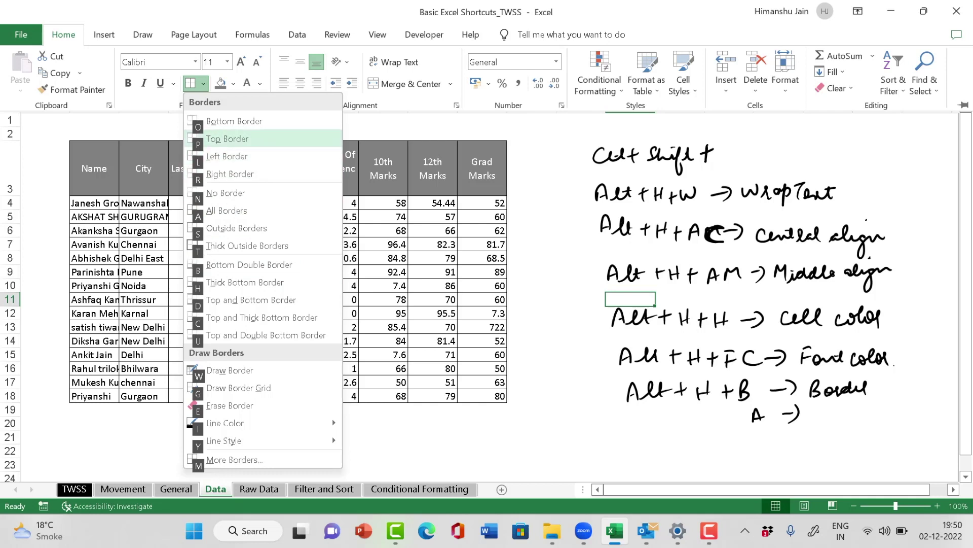
pyautogui.press('Up')
pyautogui.press('Escape')
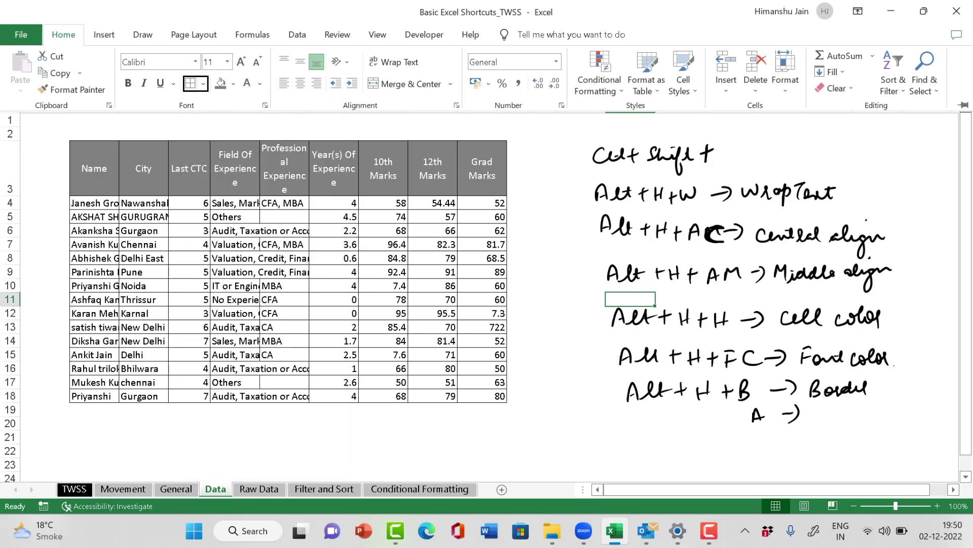
pyautogui.hotkey('alt', 'h')
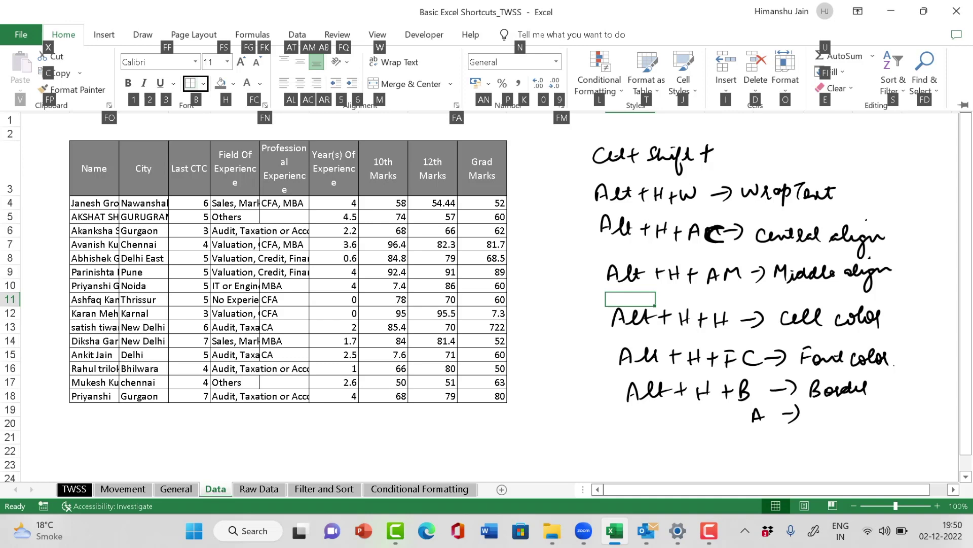
pyautogui.press('Escape')
# Step: Go to the General sheet and show the shortcut letters of the Home commands to review them, without running any command
pyautogui.click(176, 488)
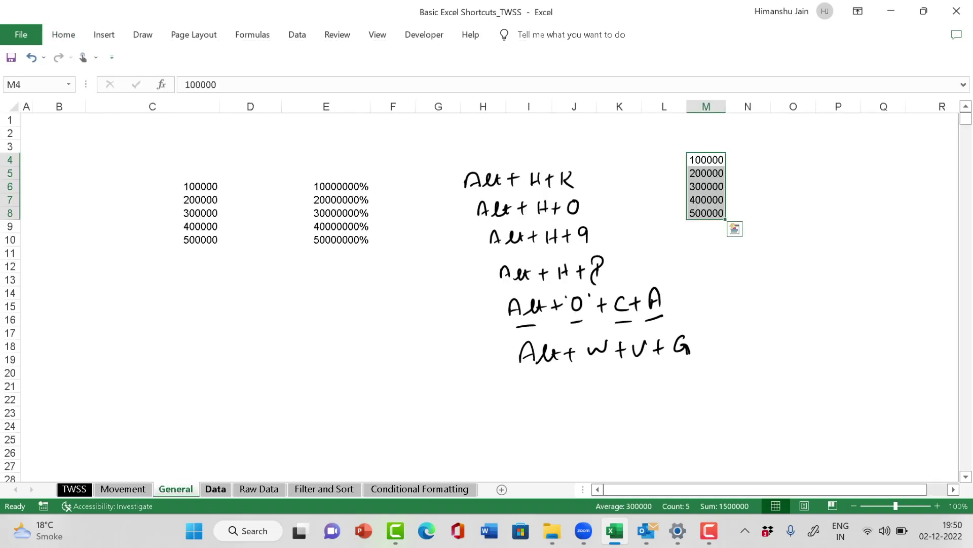
pyautogui.click(63, 35)
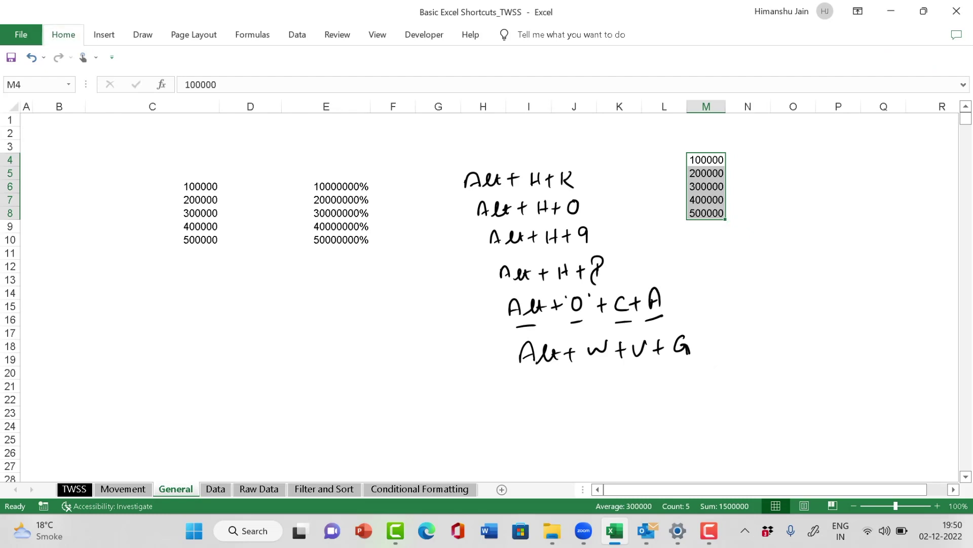
pyautogui.hotkey('alt', 'h')
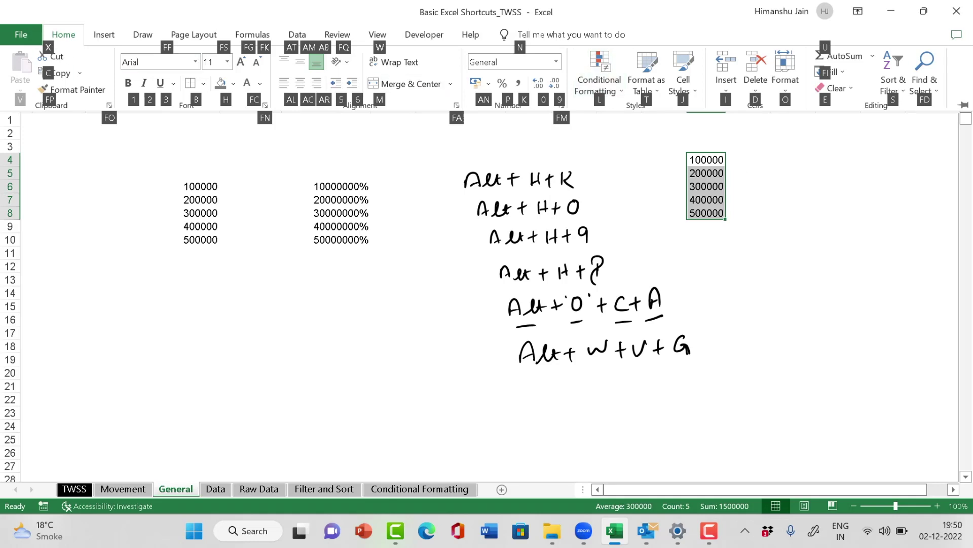
pyautogui.click(152, 319)
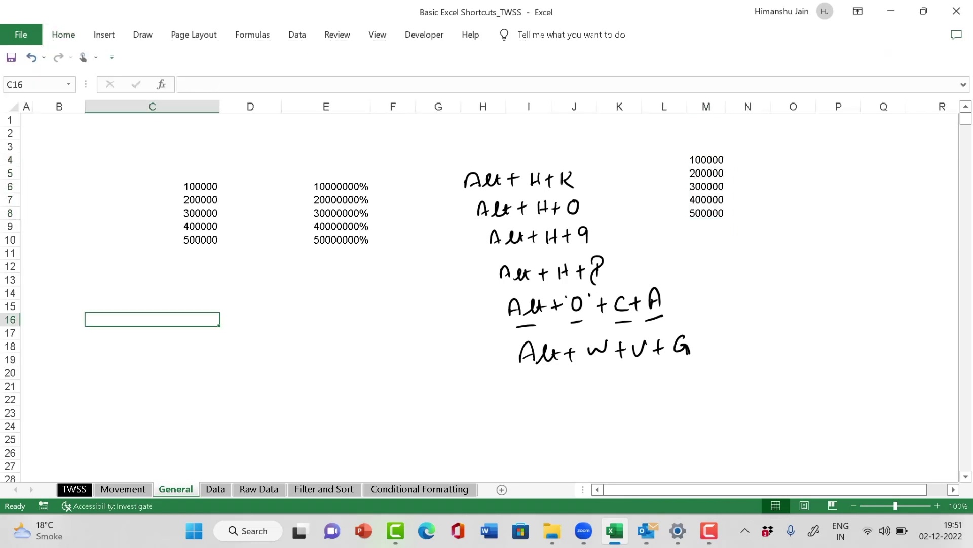
pyautogui.click(326, 332)
pyautogui.click(326, 319)
# Step: Switch to the Raw Data sheet and move to the empty cells just below its table
pyautogui.hotkey('ctrl', 'pagedown')
pyautogui.hotkey('ctrl', 'pagedown')
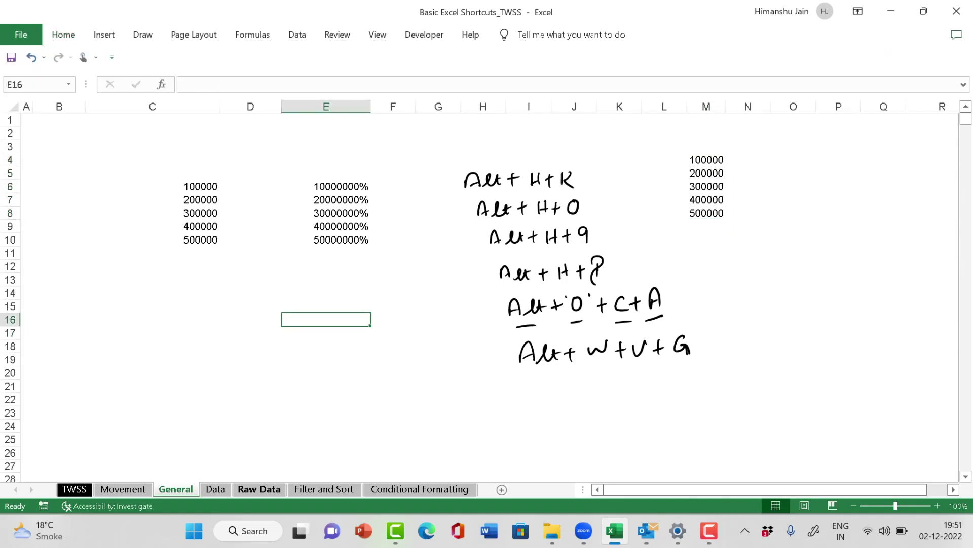
pyautogui.click(320, 386)
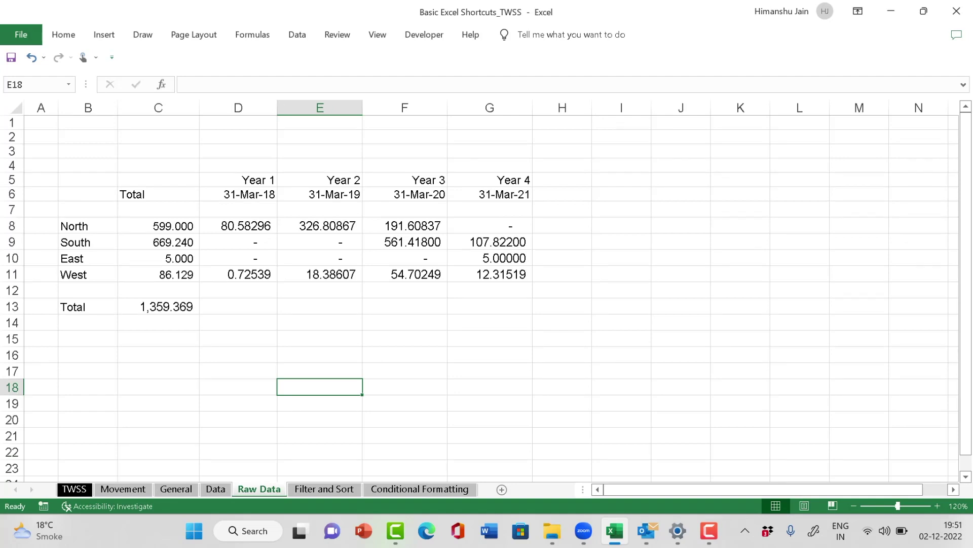
pyautogui.press('Up')
pyautogui.press('Up')
pyautogui.press('Up')
pyautogui.press('Up')
pyautogui.press('Right')
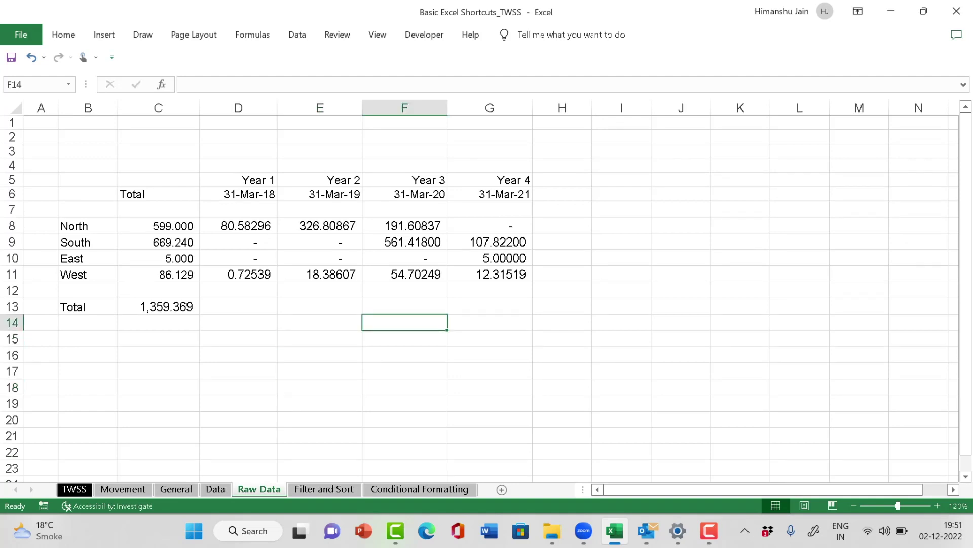
# Step: Go through the region labels, the Total column and the yearly figures of the Raw Data table to examine its contents
pyautogui.click(87, 226)
pyautogui.press('Down')
pyautogui.press('Down')
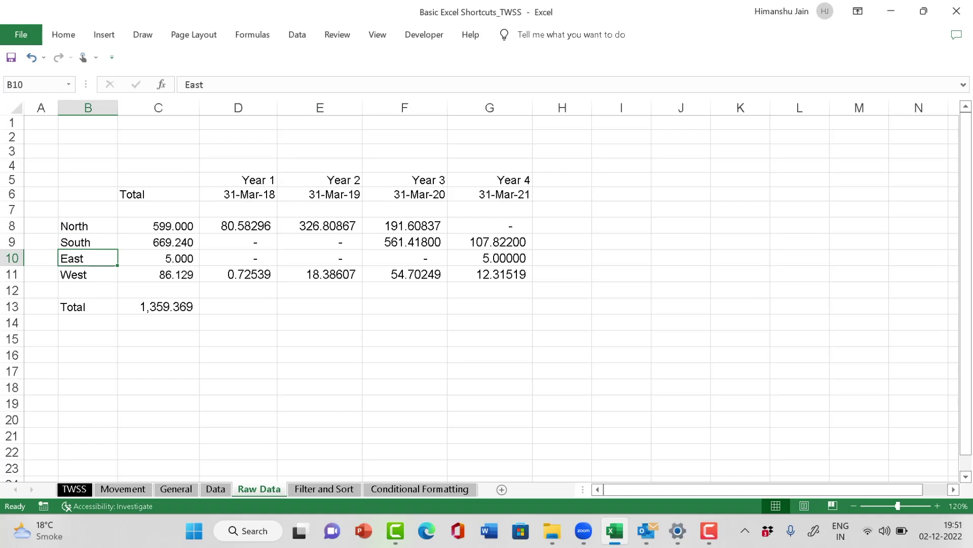
pyautogui.moveTo(158, 225); pyautogui.dragTo(159, 274)
pyautogui.click(239, 226)
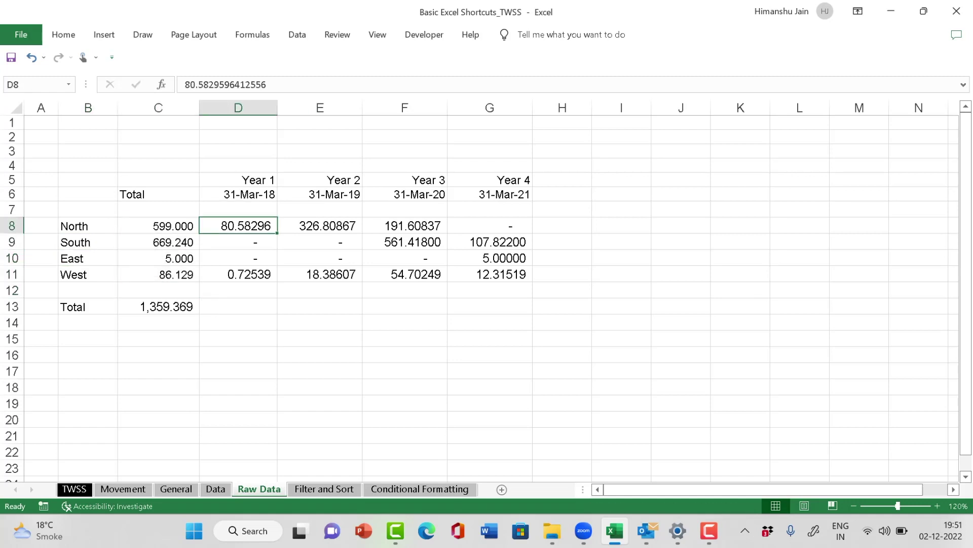
pyautogui.click(320, 339)
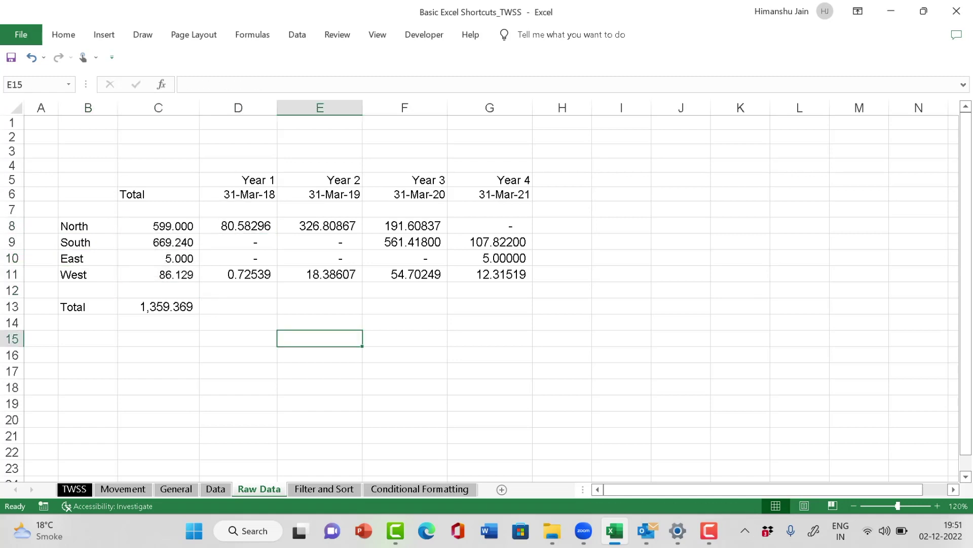
pyautogui.click(238, 307)
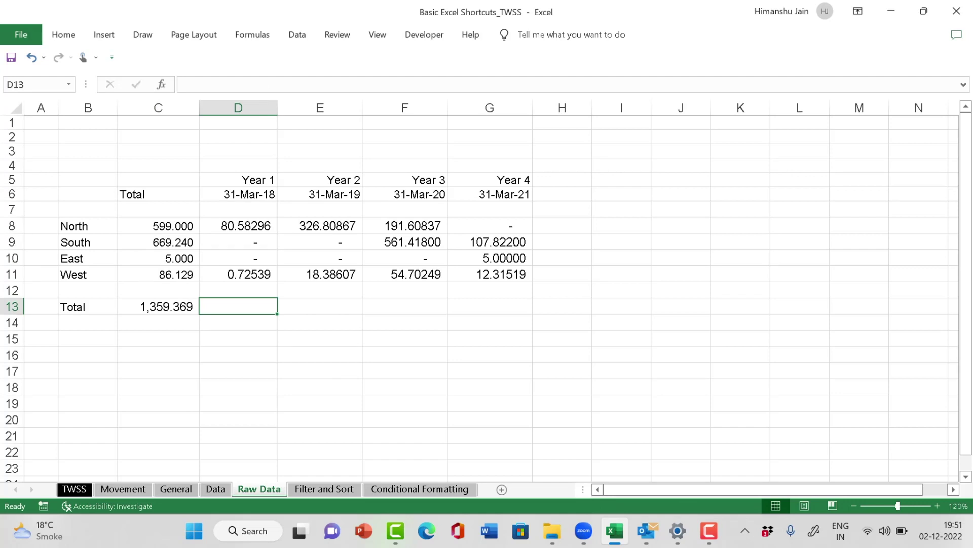
pyautogui.click(320, 242)
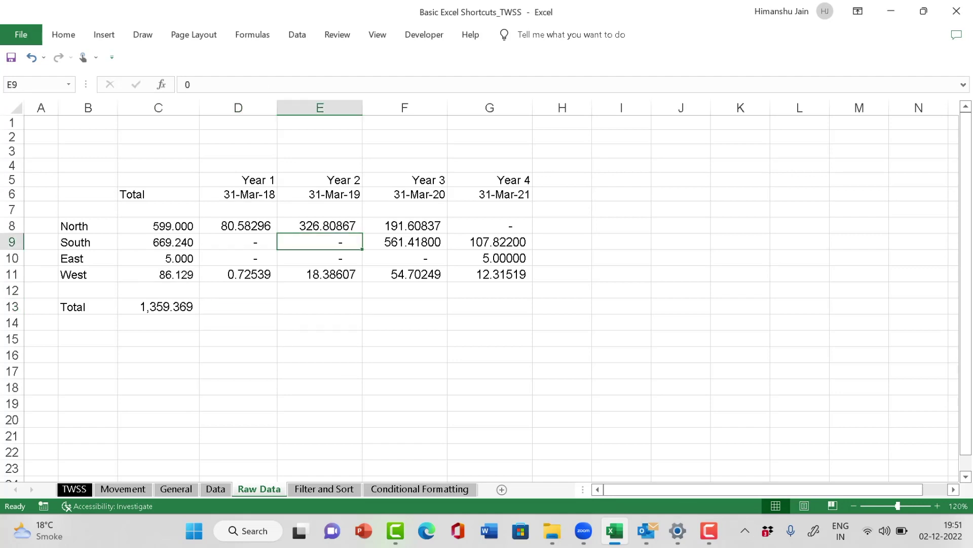
pyautogui.moveTo(238, 226); pyautogui.dragTo(406, 242)
pyautogui.click(159, 226)
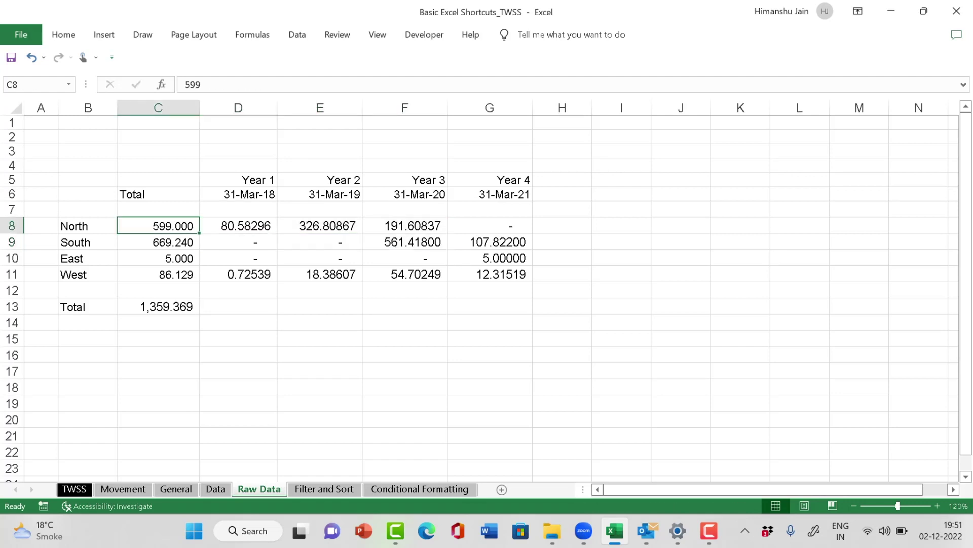
pyautogui.moveTo(238, 226); pyautogui.dragTo(490, 225)
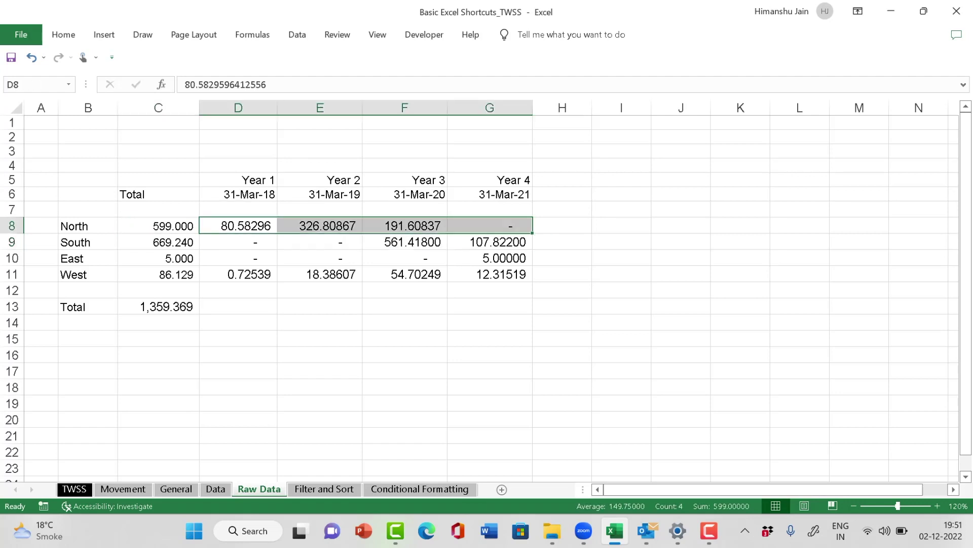
pyautogui.click(238, 258)
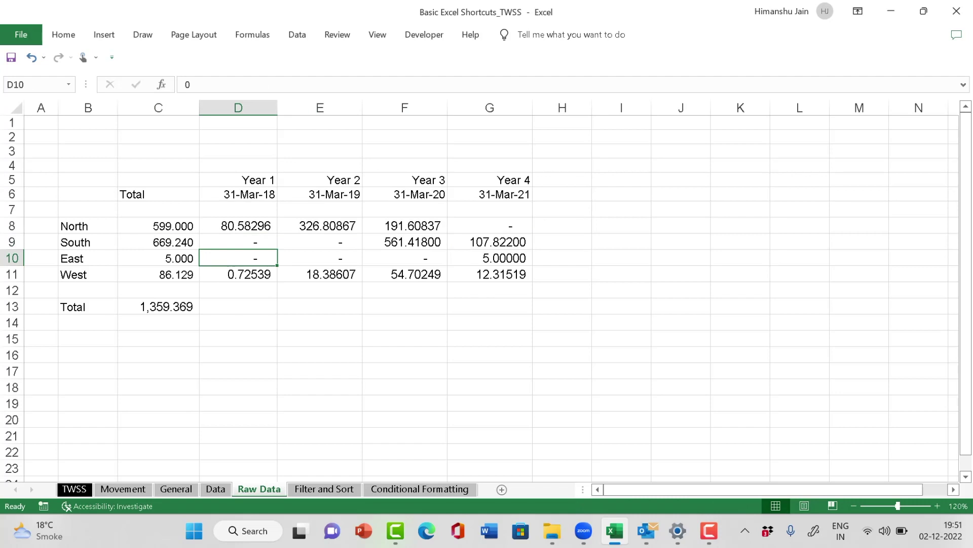
# Step: Fill the Year 1 to Year 4 header cells, D5:G5, with dark grey
pyautogui.moveTo(239, 180); pyautogui.dragTo(490, 180)
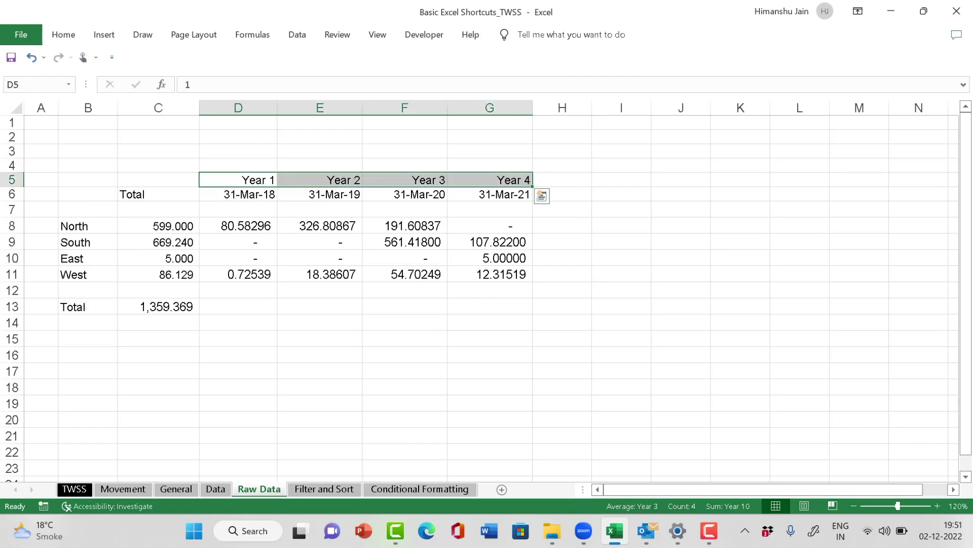
pyautogui.click(158, 180)
pyautogui.click(238, 180)
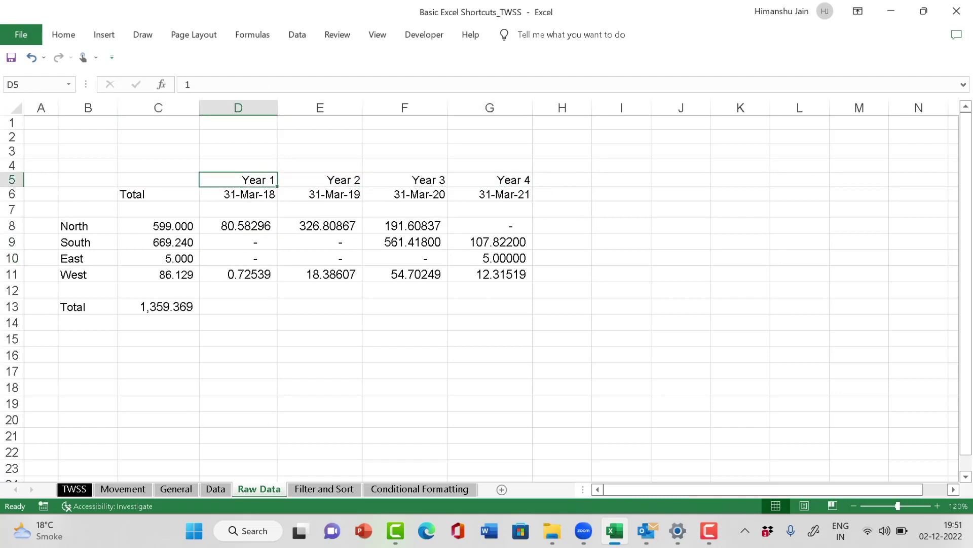
pyautogui.hotkey('shift', 'Right')
pyautogui.hotkey('shift', 'Right')
pyautogui.hotkey('shift', 'Right')
pyautogui.hotkey('shift', 'Right')
pyautogui.hotkey('shift', 'Left')
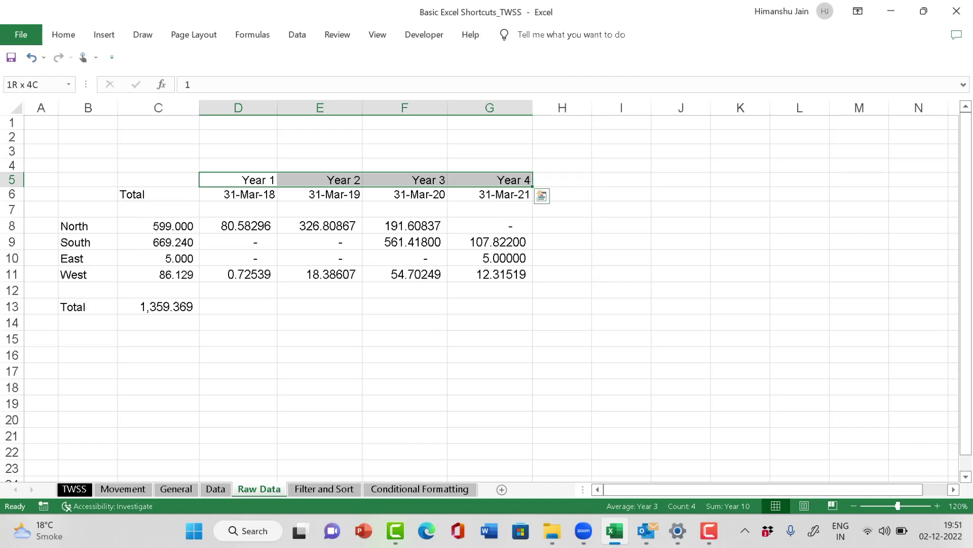
pyautogui.hotkey('alt', 'h')
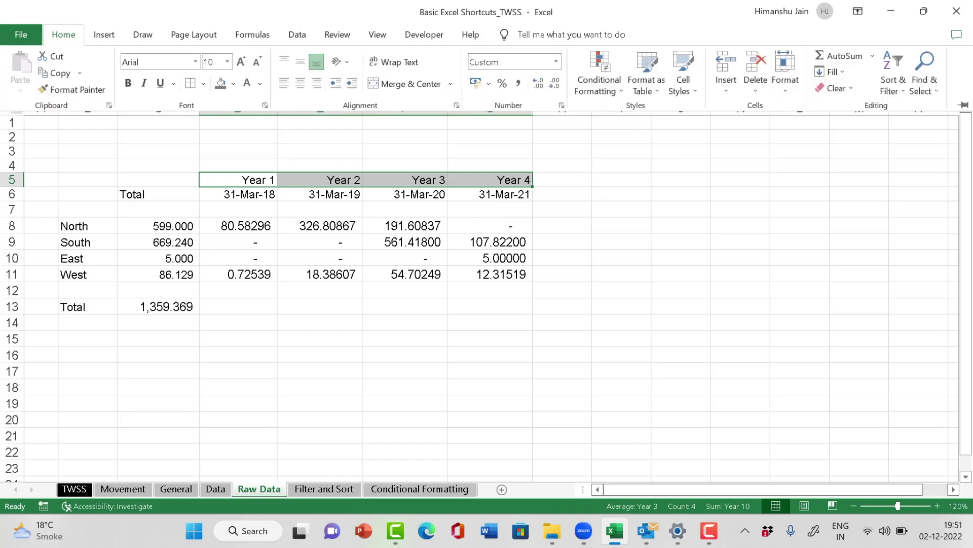
pyautogui.press('h')
pyautogui.press('Down')
pyautogui.press('Down')
pyautogui.press('Down')
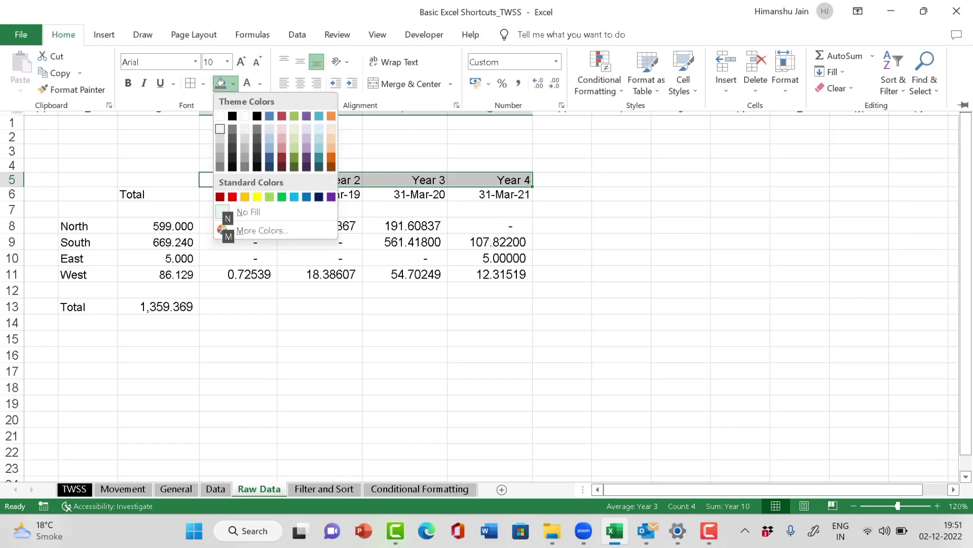
pyautogui.press('Down')
pyautogui.press('Down')
pyautogui.press('Return')
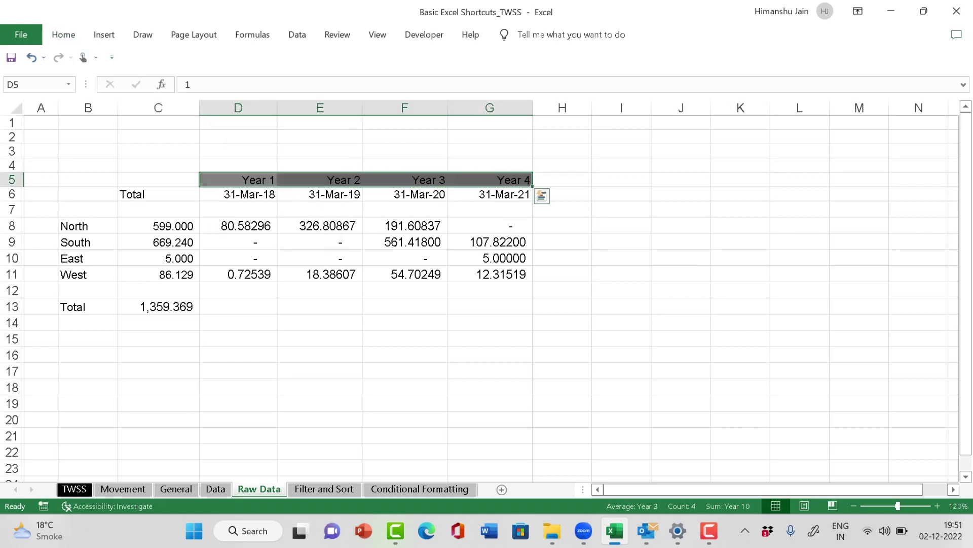
# Step: Fill the date cells below the year headers, D6:G6, with a lighter grey
pyautogui.press('Down')
pyautogui.hotkey('shift', 'Right')
pyautogui.hotkey('shift', 'Right')
pyautogui.hotkey('shift', 'Right')
pyautogui.hotkey('shift', 'Right')
pyautogui.hotkey('shift', 'Left')
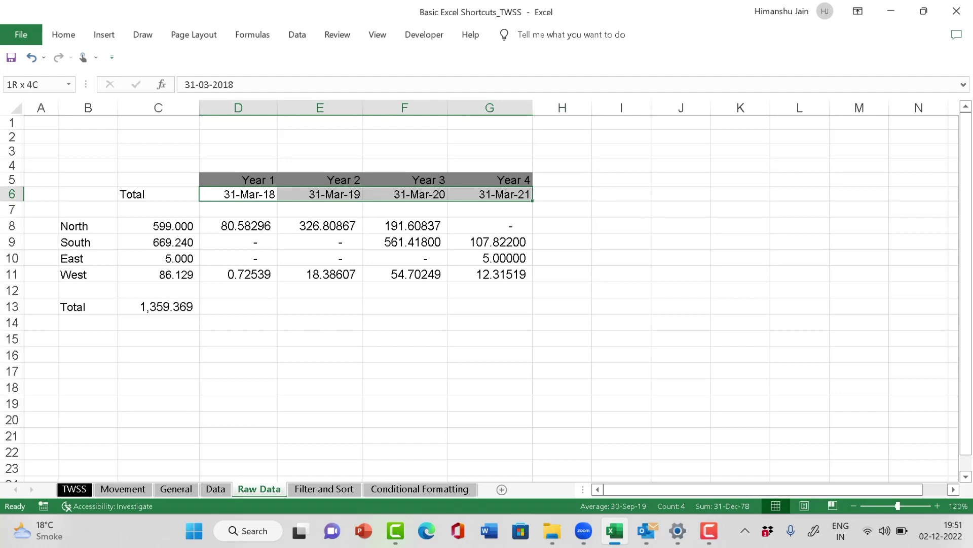
pyautogui.press('alt')
pyautogui.press('h')
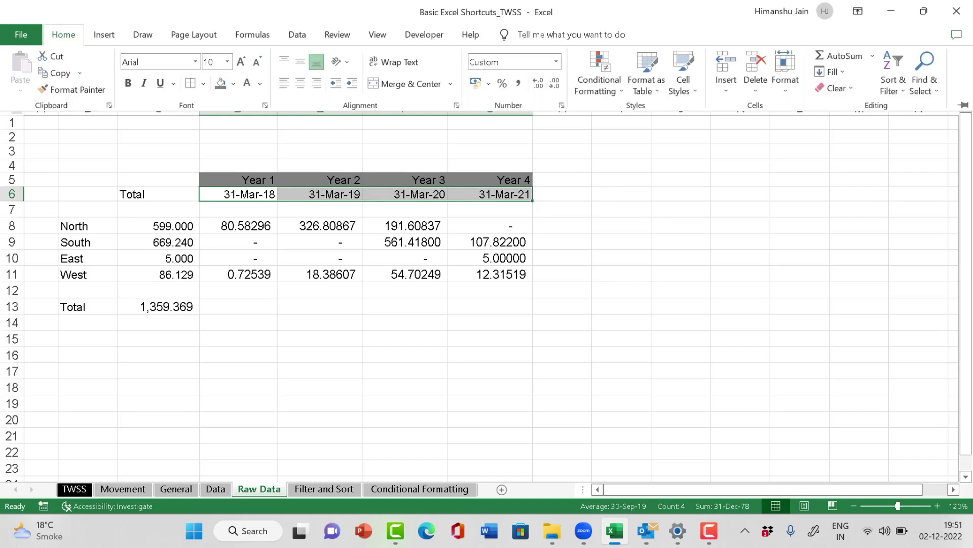
pyautogui.press('h')
pyautogui.press('Down')
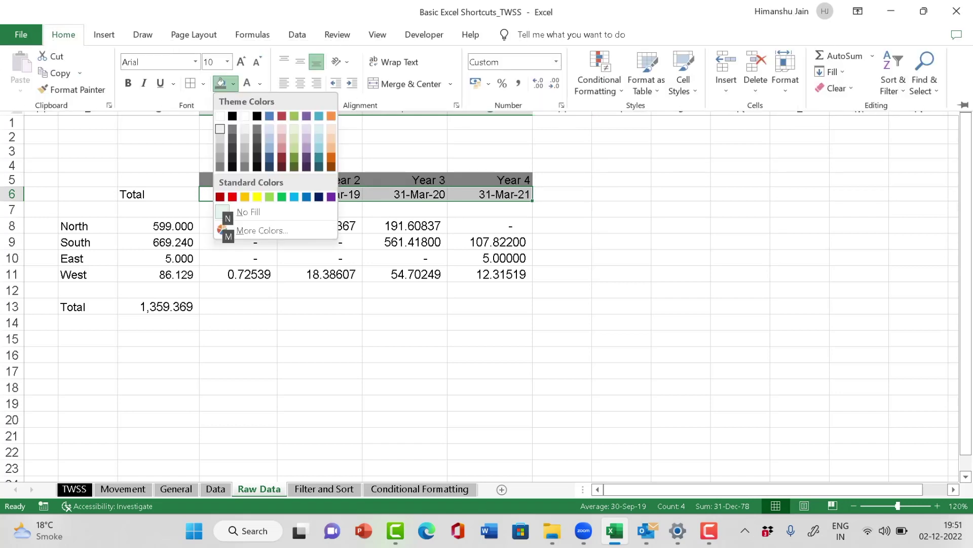
pyautogui.press('Down')
pyautogui.press('Down')
pyautogui.press('Return')
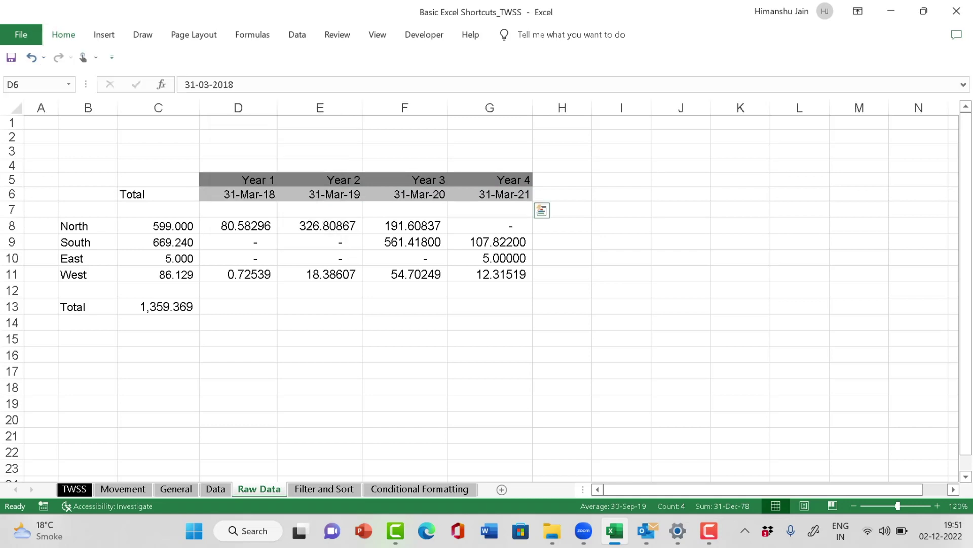
pyautogui.press('Down')
pyautogui.press('Down')
pyautogui.hotkey('shift', 'Right')
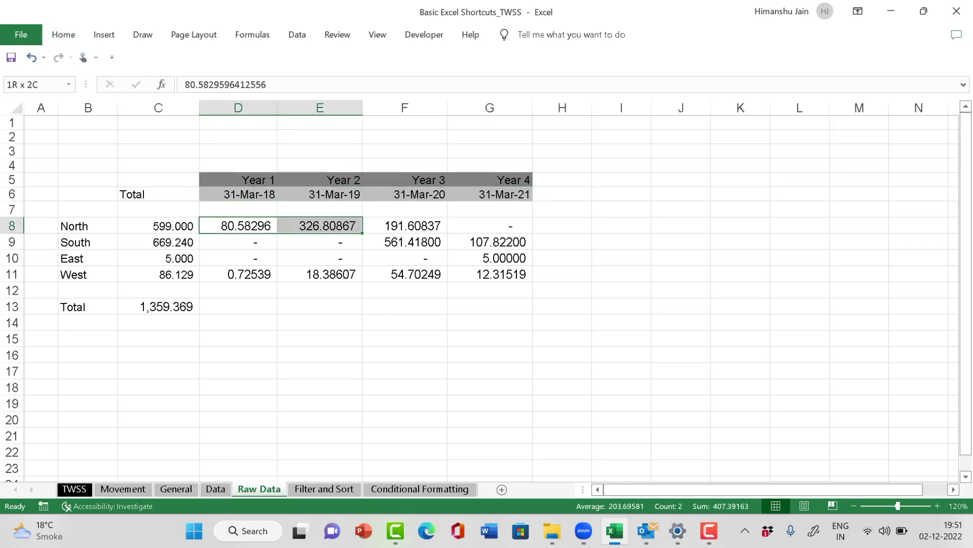
pyautogui.hotkey('shift', 'Right')
pyautogui.hotkey('shift', 'Right')
pyautogui.hotkey('shift', 'Right')
pyautogui.hotkey('shift', 'Left')
pyautogui.press('Left')
pyautogui.press('Right')
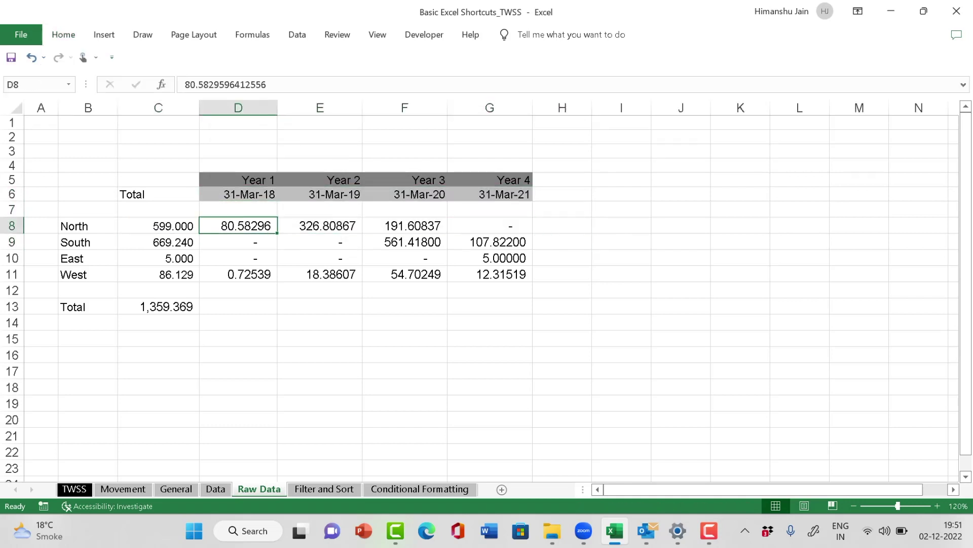
pyautogui.hotkey('shift', 'Right')
pyautogui.hotkey('shift', 'Right')
pyautogui.hotkey('shift', 'Right')
# Step: Apply the comma number style to the Total and yearly figures in C8:G13
pyautogui.press('Left')
pyautogui.press('Left')
pyautogui.press('Right')
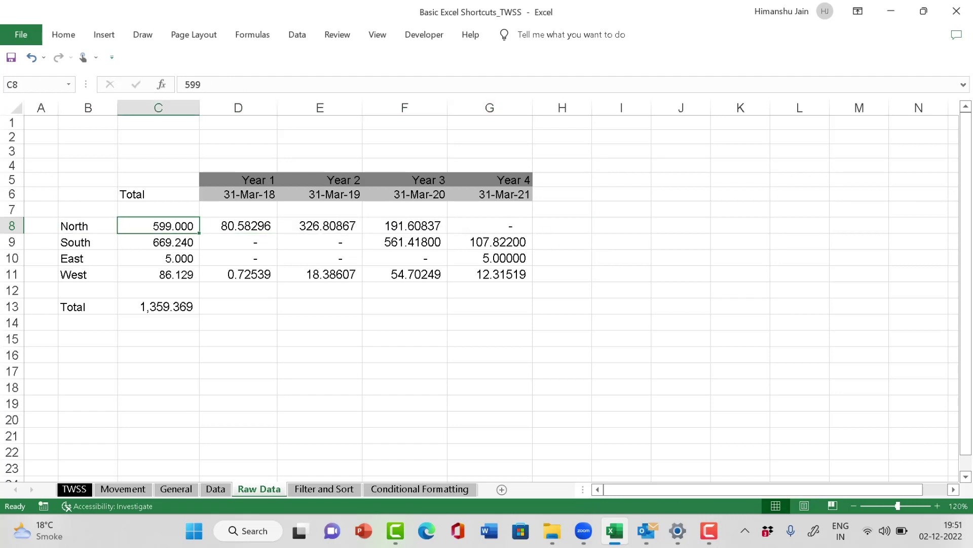
pyautogui.hotkey('shift', 'Right')
pyautogui.hotkey('shift', 'Right')
pyautogui.hotkey('shift', 'Right')
pyautogui.hotkey('shift', 'Right')
pyautogui.hotkey('shift', 'Down')
pyautogui.hotkey('shift', 'Down')
pyautogui.hotkey('shift', 'Down')
pyautogui.hotkey('shift', 'Down')
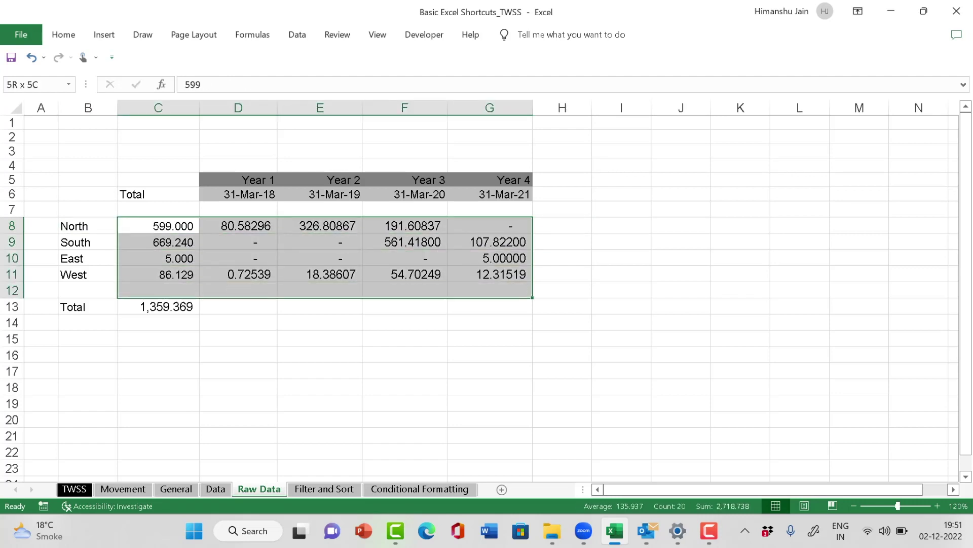
pyautogui.hotkey('shift', 'Up')
pyautogui.hotkey('shift', 'Down')
pyautogui.hotkey('shift', 'Down')
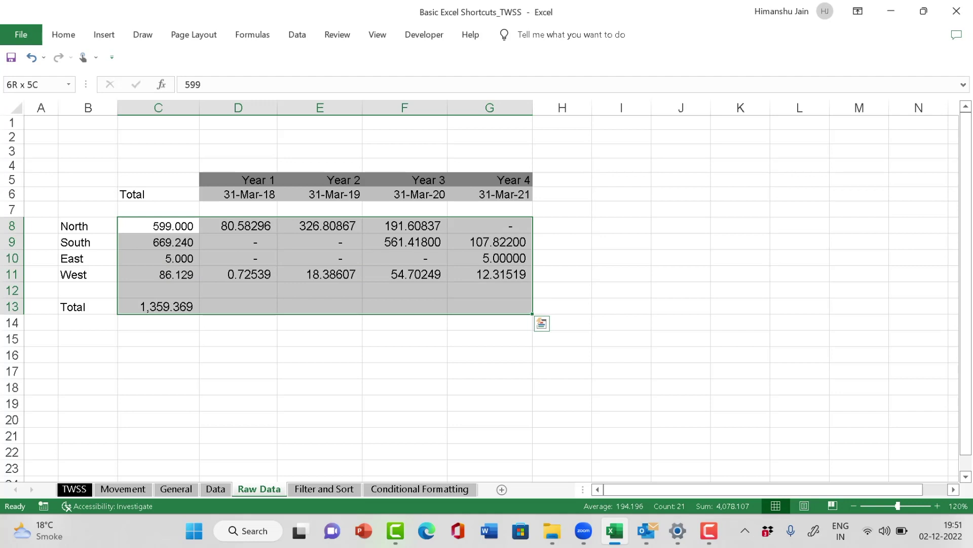
pyautogui.press('alt')
pyautogui.press('h')
pyautogui.press('k')
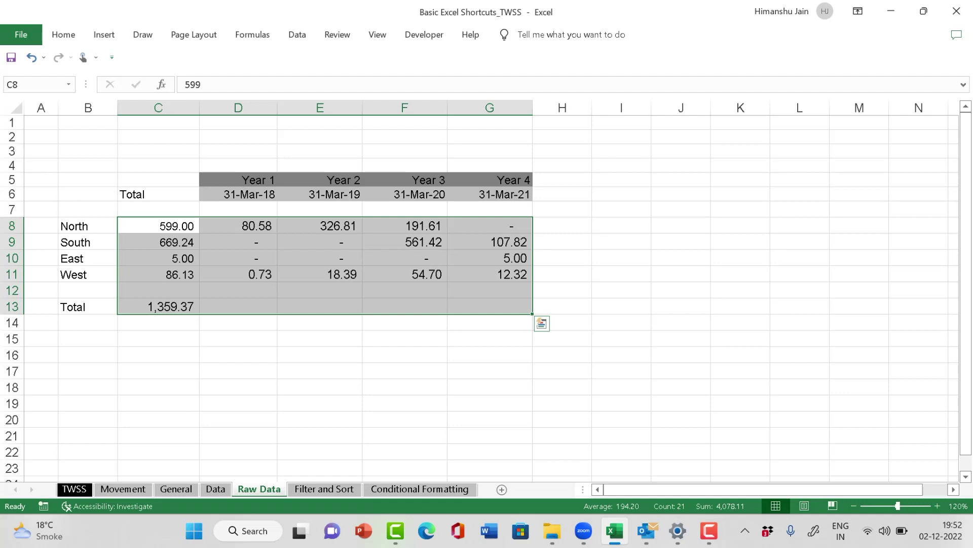
# Step: Reduce the figures in C8:G13 to one decimal place
pyautogui.press('alt')
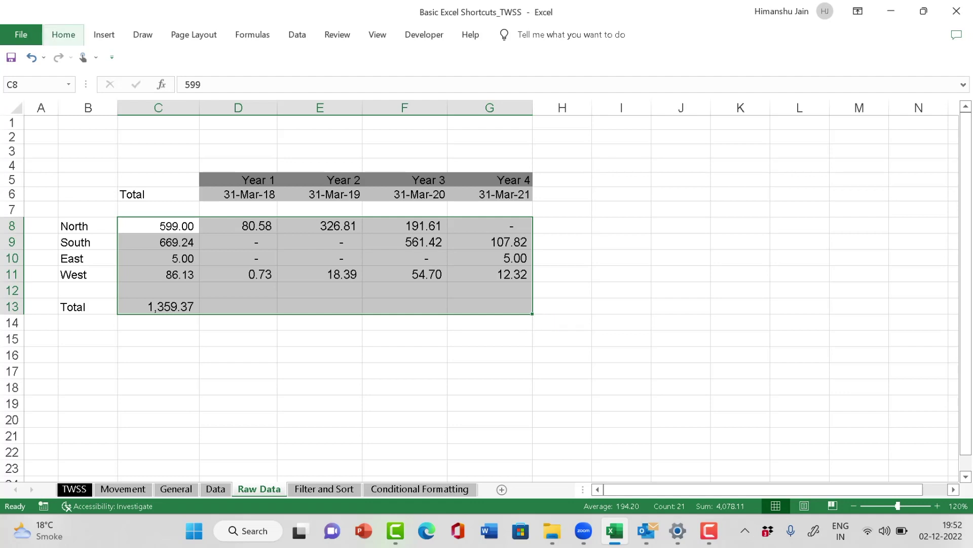
pyautogui.press('h')
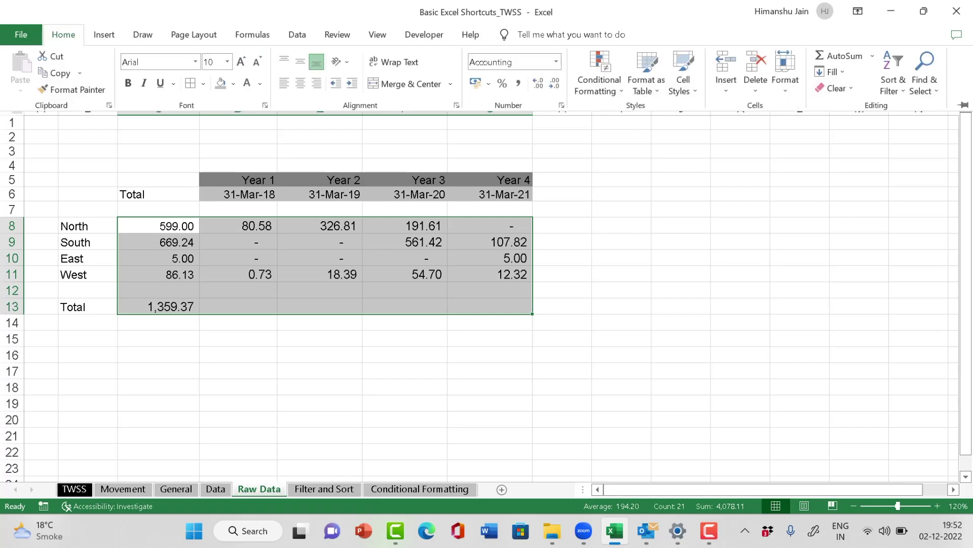
pyautogui.press('9')
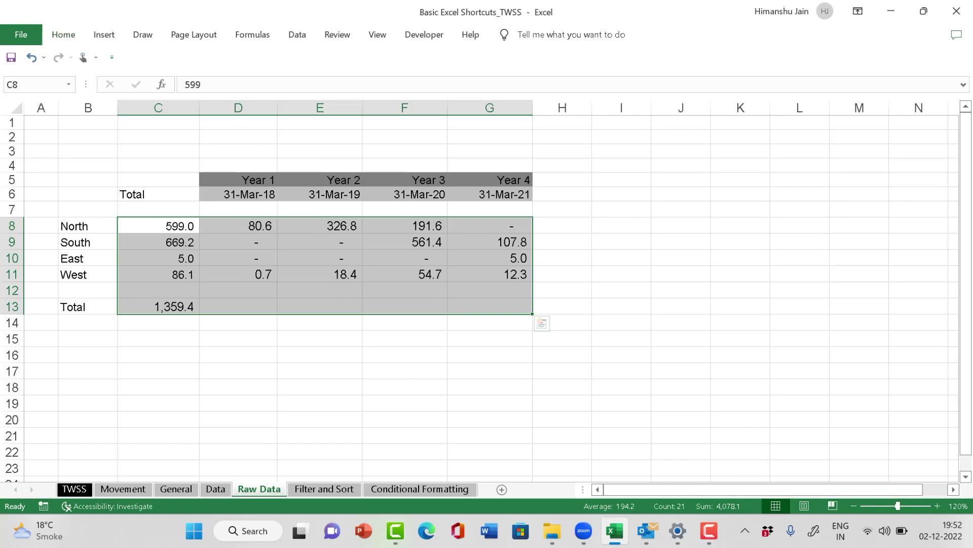
# Step: Go to the empty Year 1 cell in the Total row, D13
pyautogui.press('Down')
pyautogui.press('Down')
pyautogui.press('Down')
pyautogui.press('Down')
pyautogui.press('Down')
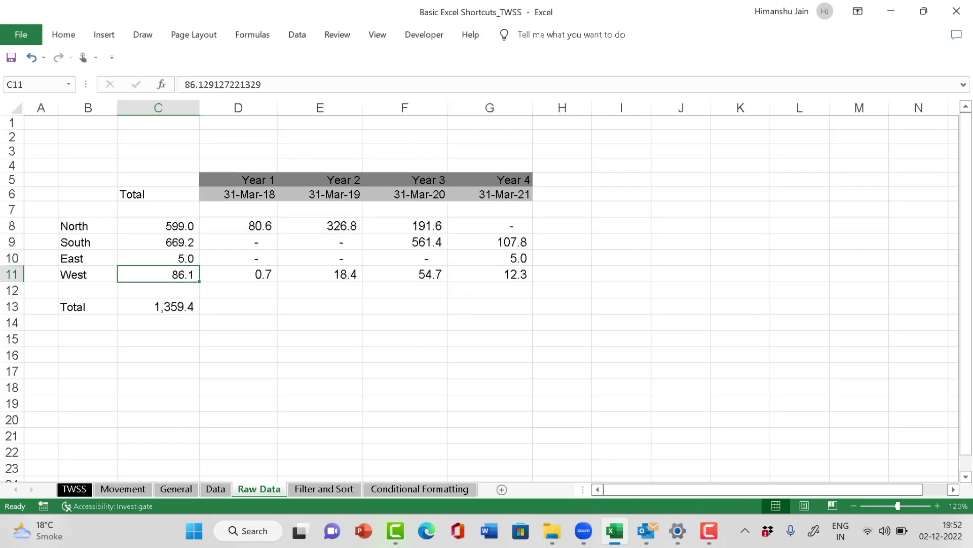
pyautogui.press('Right')
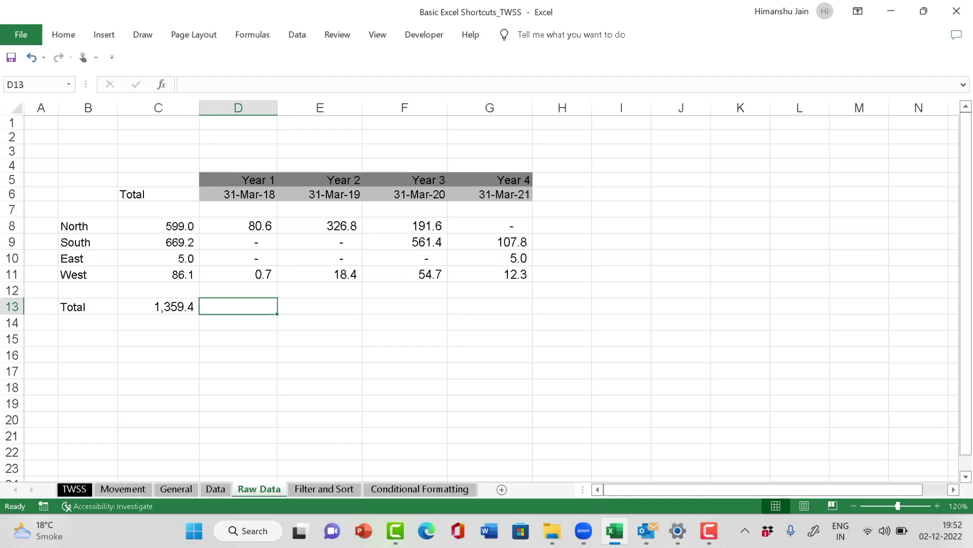
pyautogui.hotkey('alt', '=')
pyautogui.press('Escape')
pyautogui.press('Right')
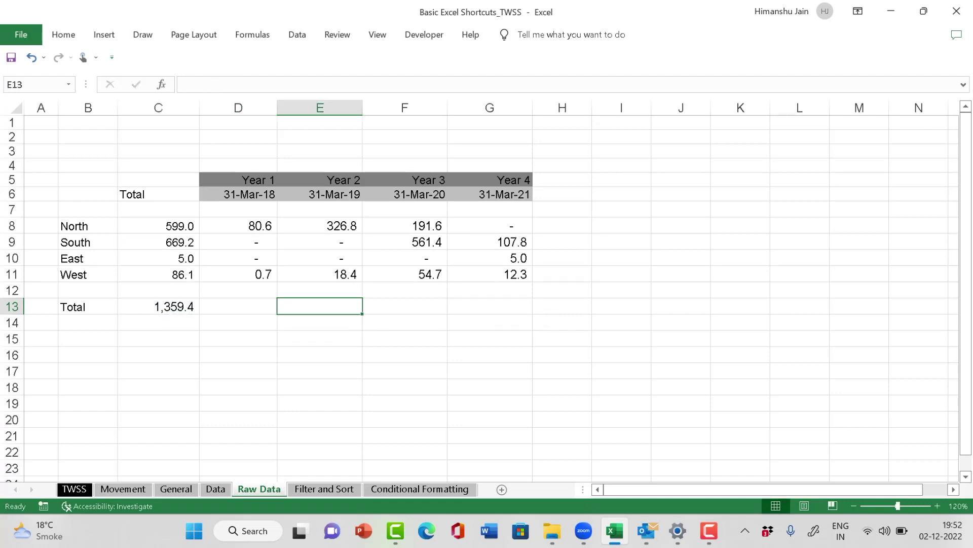
pyautogui.press('Left')
# Step: Enter the formula =SUM(D8:D11) in D13 to total the Year 1 figures
pyautogui.write('=sum(')
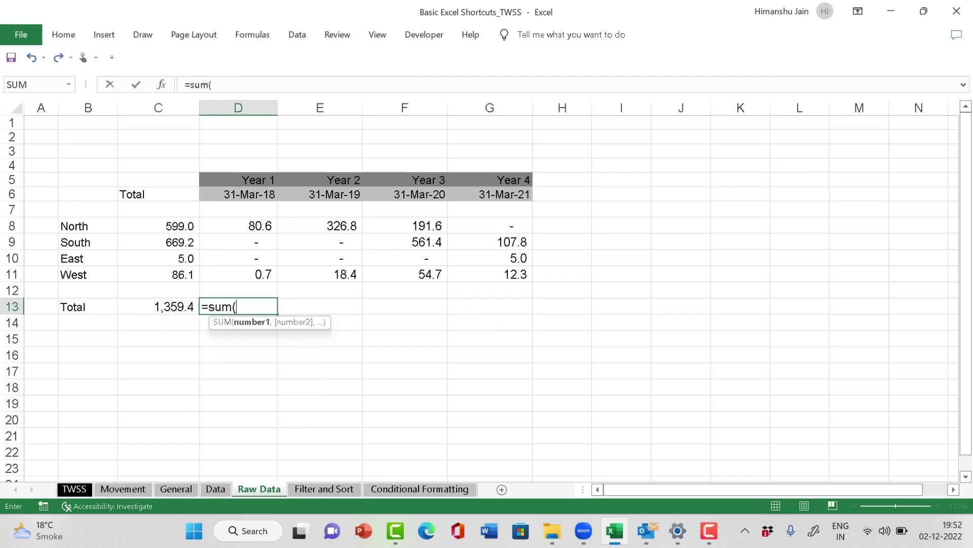
pyautogui.press('Up')
pyautogui.press('Up')
pyautogui.press('Up')
pyautogui.press('Up')
pyautogui.press('Up')
pyautogui.hotkey('shift', 'Down')
pyautogui.hotkey('shift', 'Down')
pyautogui.hotkey('shift', 'Down')
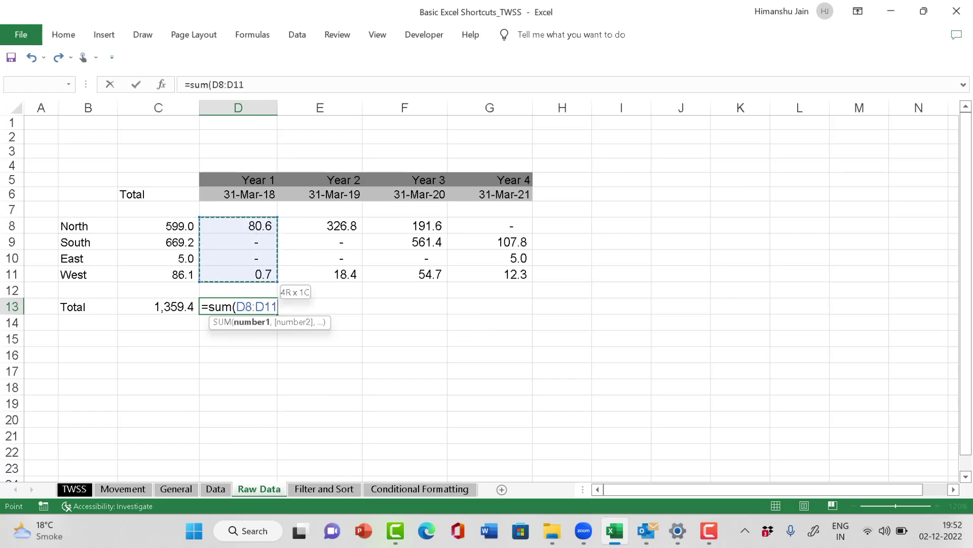
pyautogui.write(')')
pyautogui.press('Return')
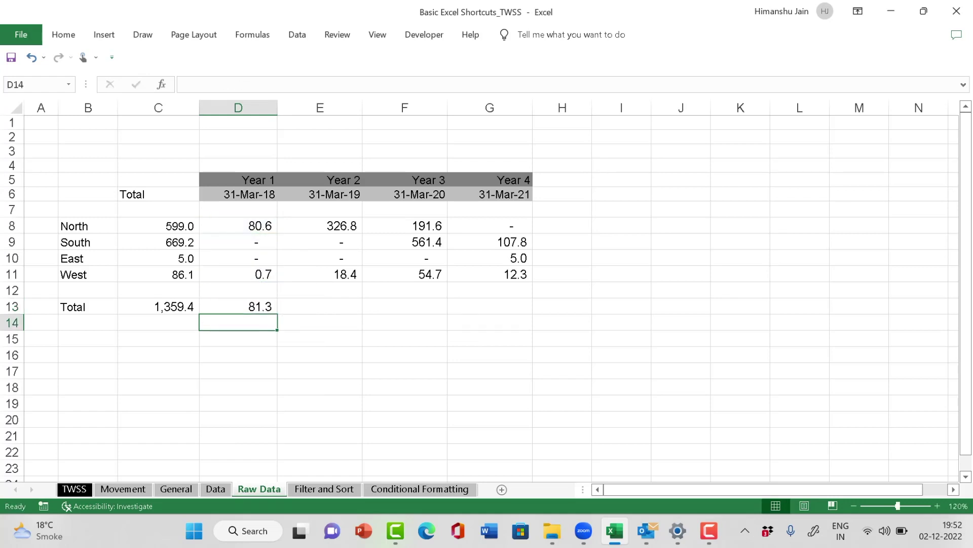
# Step: Copy the Year 1 total formula from D13 across the Total row to Year 4 in G13
pyautogui.press('Up')
pyautogui.hotkey('ctrl', 'c')
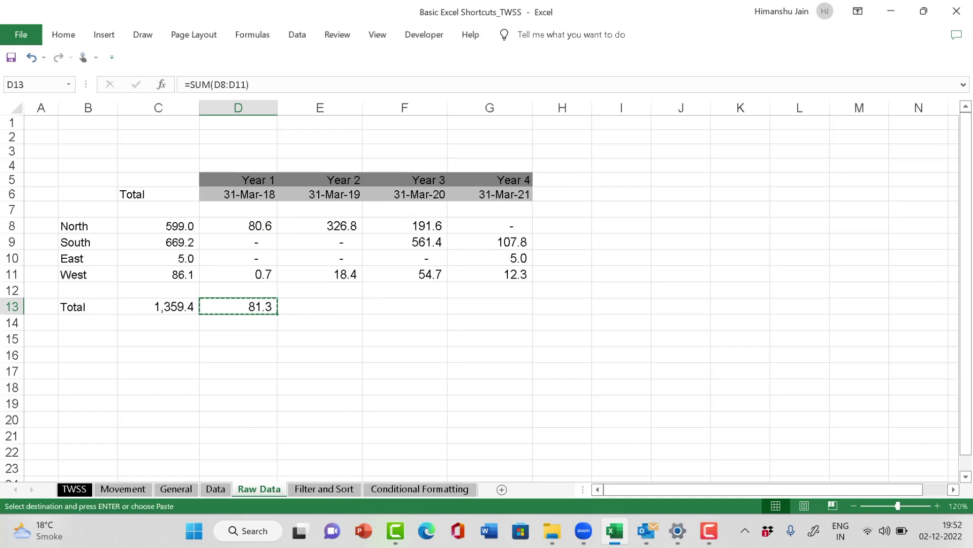
pyautogui.hotkey('shift', 'Right')
pyautogui.hotkey('shift', 'Right')
pyautogui.hotkey('shift', 'Right')
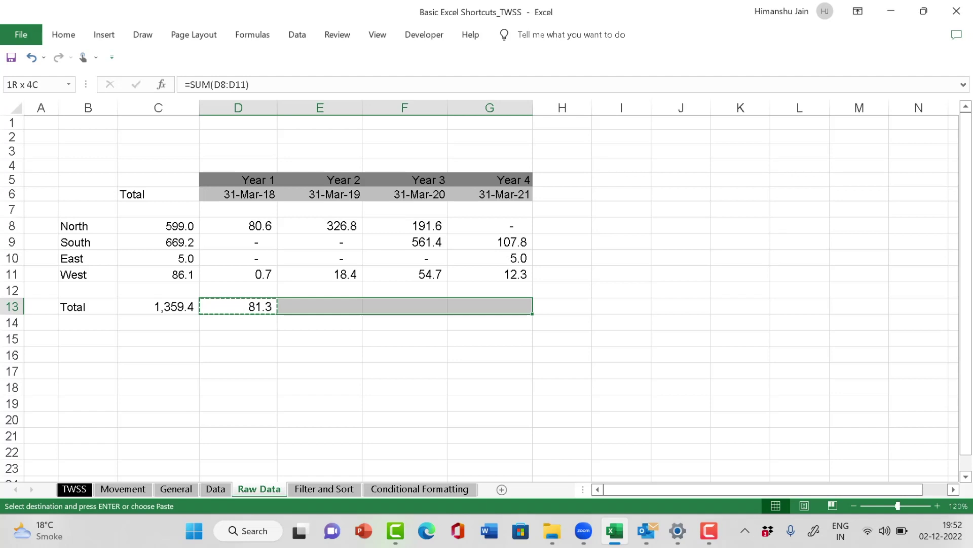
pyautogui.hotkey('ctrl', 'v')
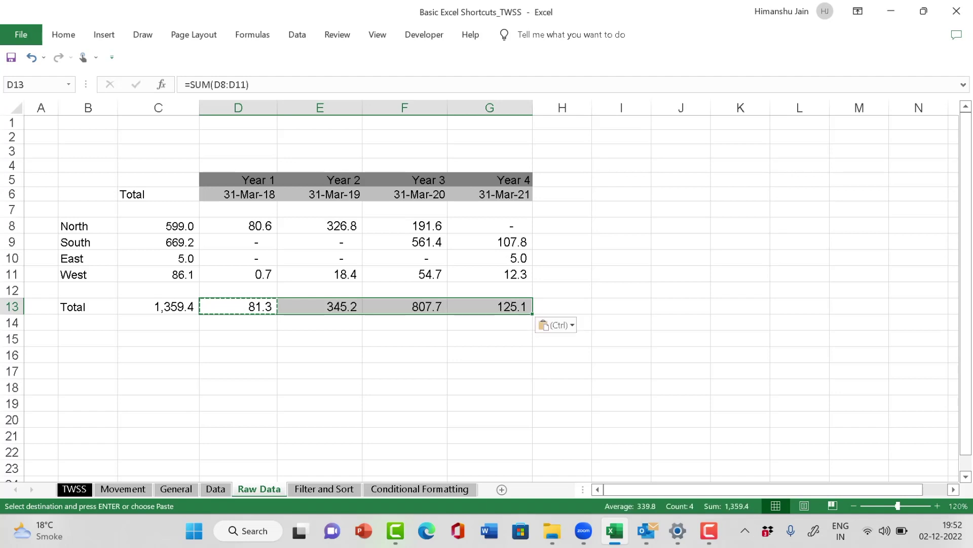
# Step: Go along the cells of the Total row to examine them, ending on the Total label in B13
pyautogui.press('Home')
pyautogui.press('Right')
pyautogui.press('Right')
pyautogui.press('Right')
pyautogui.press('Right')
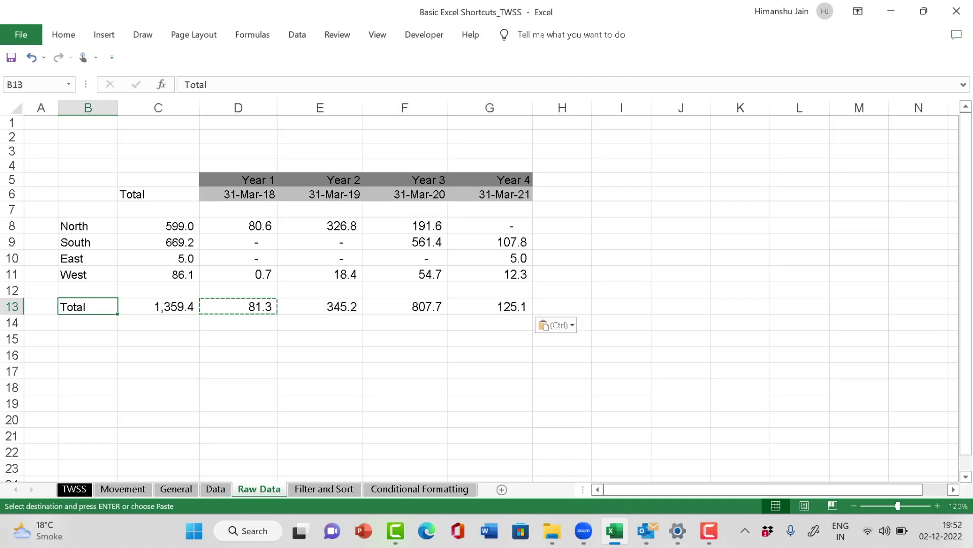
pyautogui.press('Left')
pyautogui.press('Left')
pyautogui.press('Left')
pyautogui.press('Left')
pyautogui.press('Right')
pyautogui.press('Right')
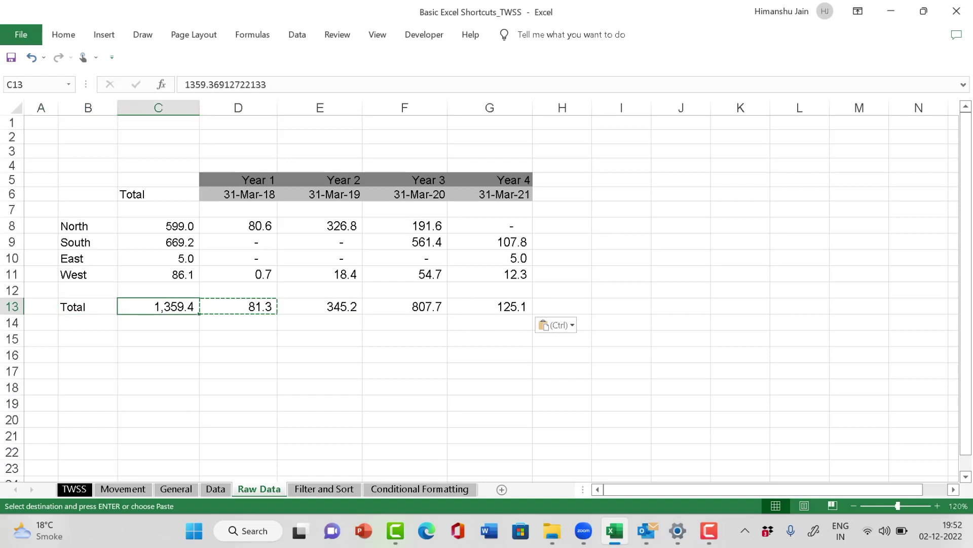
pyautogui.press('Left')
pyautogui.press('Left')
pyautogui.press('Right')
pyautogui.press('Left')
pyautogui.press('Right')
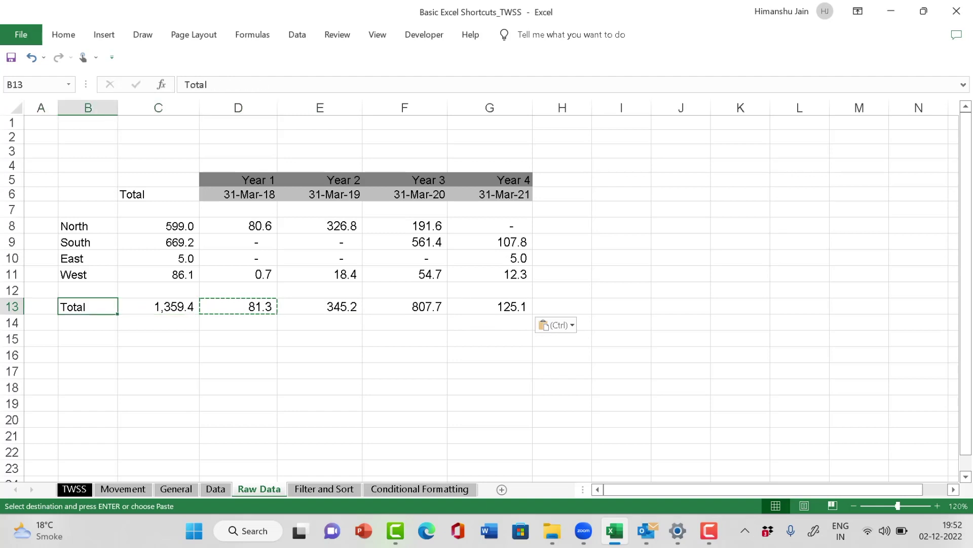
# Step: Add a top and bottom border to the Total row across B13:G13
pyautogui.hotkey('shift', 'Right')
pyautogui.hotkey('shift', 'Right')
pyautogui.hotkey('shift', 'Right')
pyautogui.hotkey('shift', 'Right')
pyautogui.hotkey('shift', 'Right')
pyautogui.hotkey('shift', 'Right')
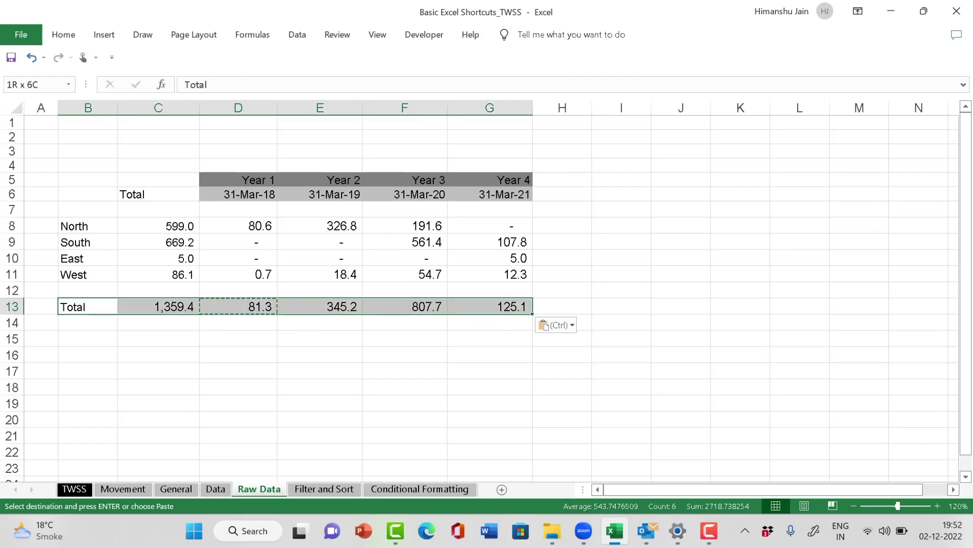
pyautogui.hotkey('shift', 'Left')
pyautogui.press('alt')
pyautogui.press('h')
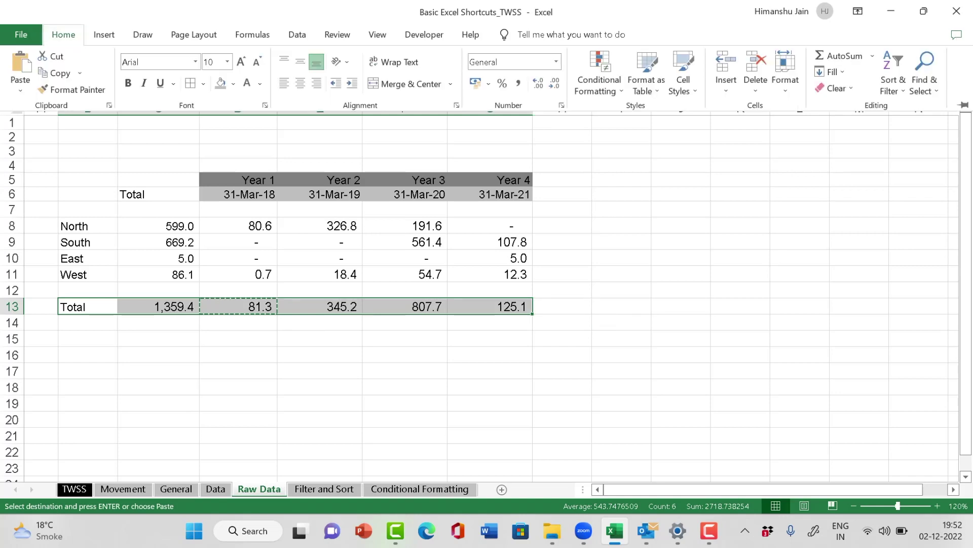
pyautogui.press('b')
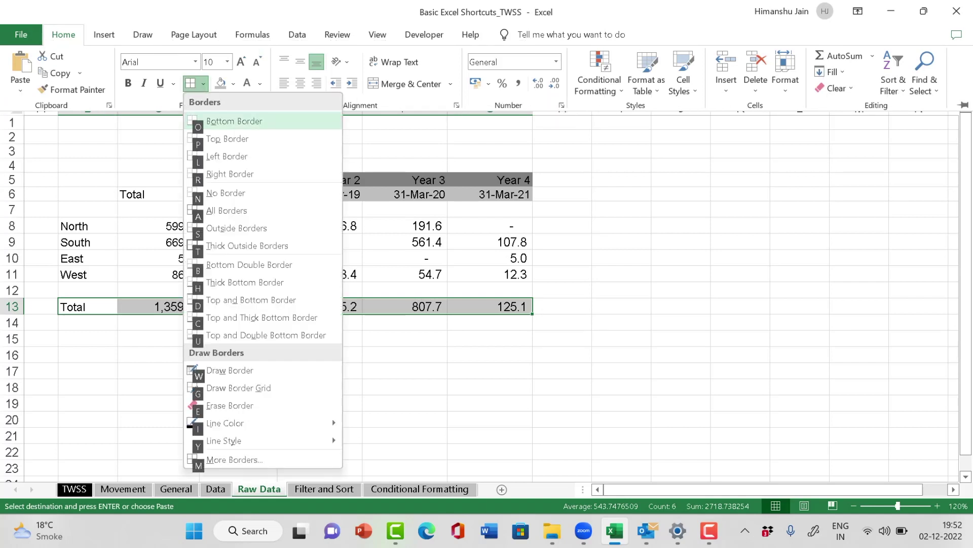
pyautogui.press('Down')
pyautogui.press('Down')
pyautogui.press('Down')
pyautogui.press('Down')
pyautogui.press('Down')
pyautogui.press('Down')
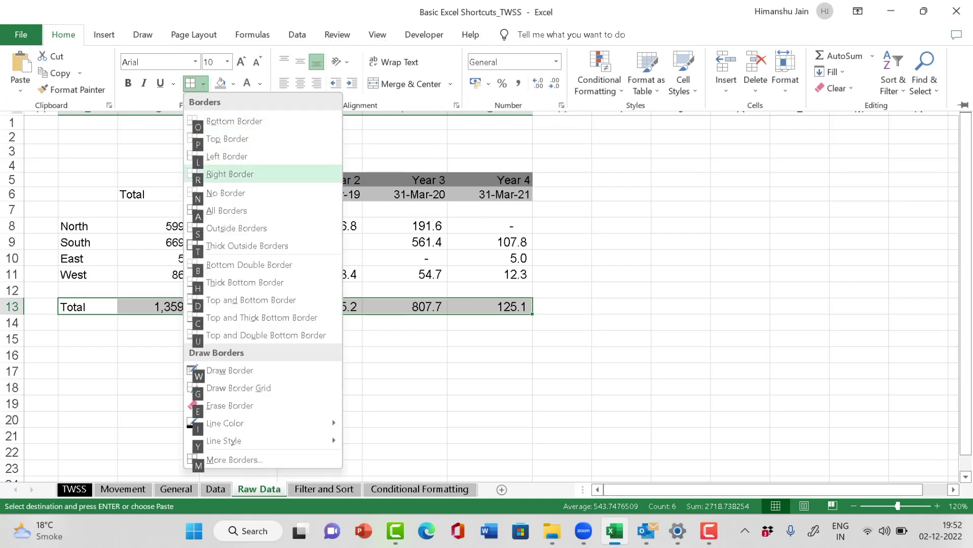
pyautogui.press('Return')
pyautogui.hotkey('ctrl', 'F1')
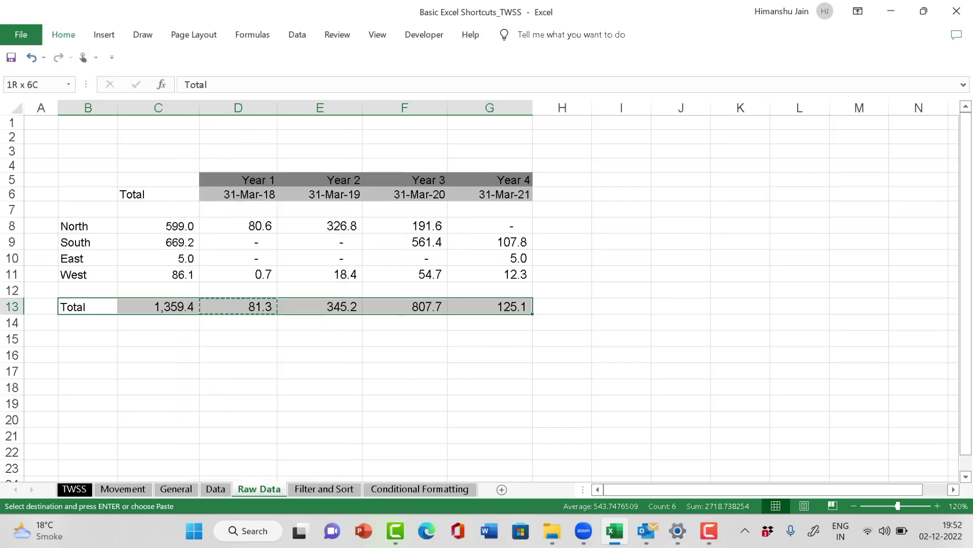
# Step: Examine the borders along the Total row from B13 to G13 by moving around and selecting its cells
pyautogui.press('Down')
pyautogui.press('Down')
pyautogui.press('Down')
pyautogui.press('Up')
pyautogui.press('Up')
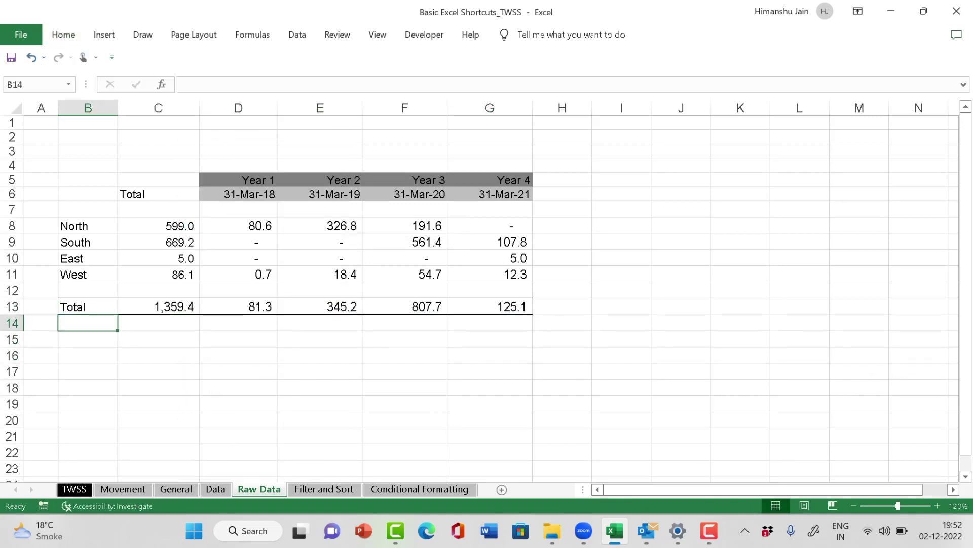
pyautogui.press('Down')
pyautogui.press('Down')
pyautogui.press('Down')
pyautogui.press('Right')
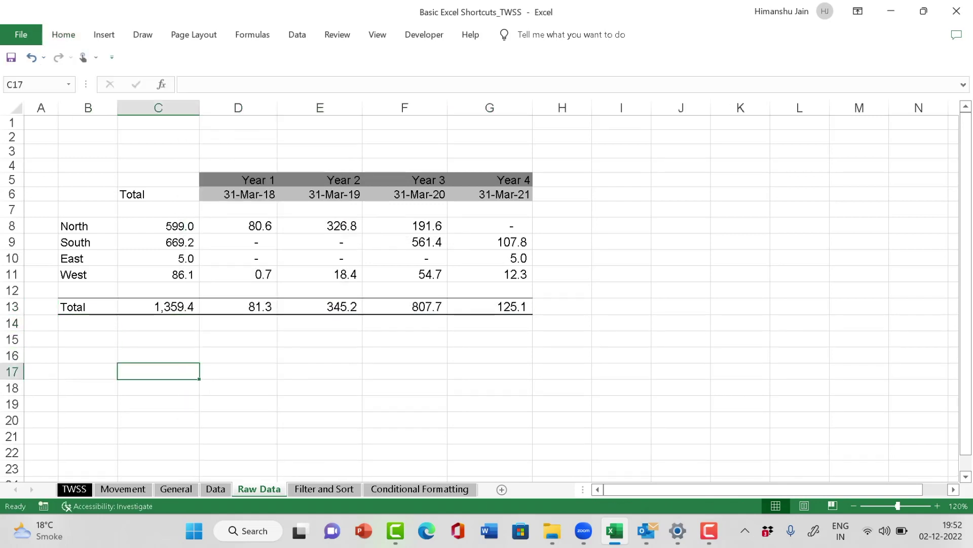
pyautogui.press('Up')
pyautogui.press('Up')
pyautogui.press('Up')
pyautogui.press('Up')
pyautogui.press('Left')
pyautogui.hotkey('shift', 'Right')
pyautogui.hotkey('shift', 'Right')
pyautogui.hotkey('shift', 'Right')
pyautogui.hotkey('shift', 'Right')
pyautogui.hotkey('shift', 'Right')
pyautogui.click(404, 354)
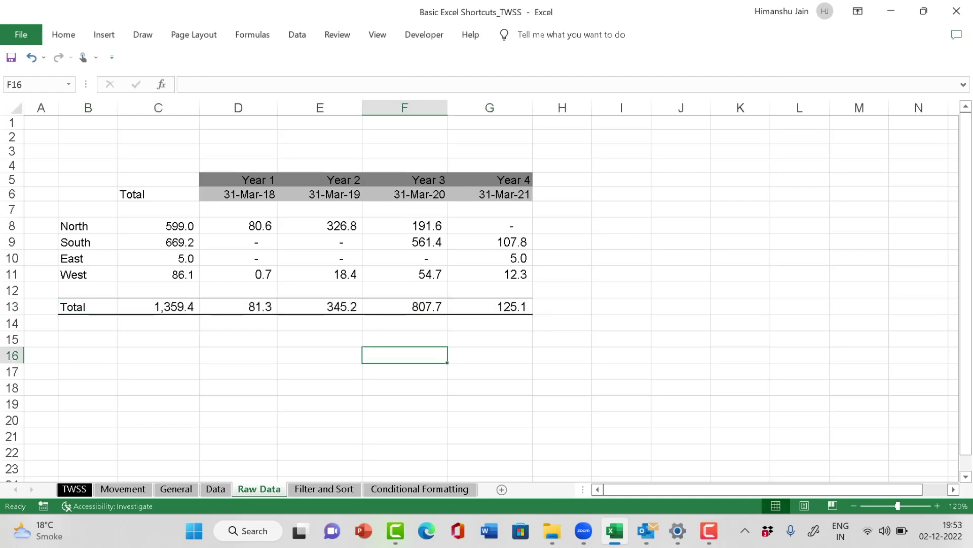
# Step: Apply a right border to C5:C15 to separate the Total column from the yearly figures
pyautogui.click(159, 179)
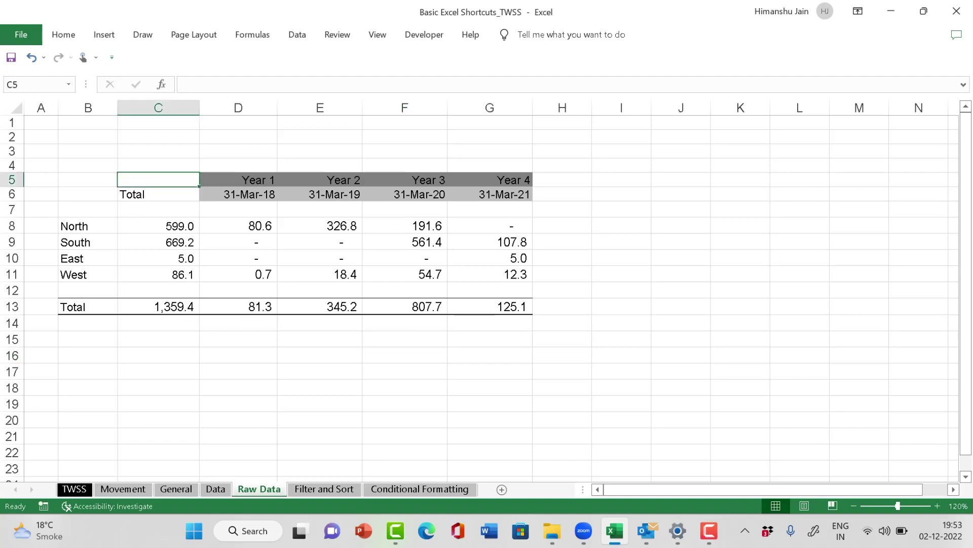
pyautogui.hotkey('shift', 'Down')
pyautogui.hotkey('shift', 'Down')
pyautogui.hotkey('shift', 'Down')
pyautogui.hotkey('shift', 'Down')
pyautogui.hotkey('shift', 'Down')
pyautogui.hotkey('shift', 'Down')
pyautogui.hotkey('shift', 'Down')
pyautogui.hotkey('shift', 'Down')
pyautogui.hotkey('shift', 'Down')
pyautogui.hotkey('shift', 'Down')
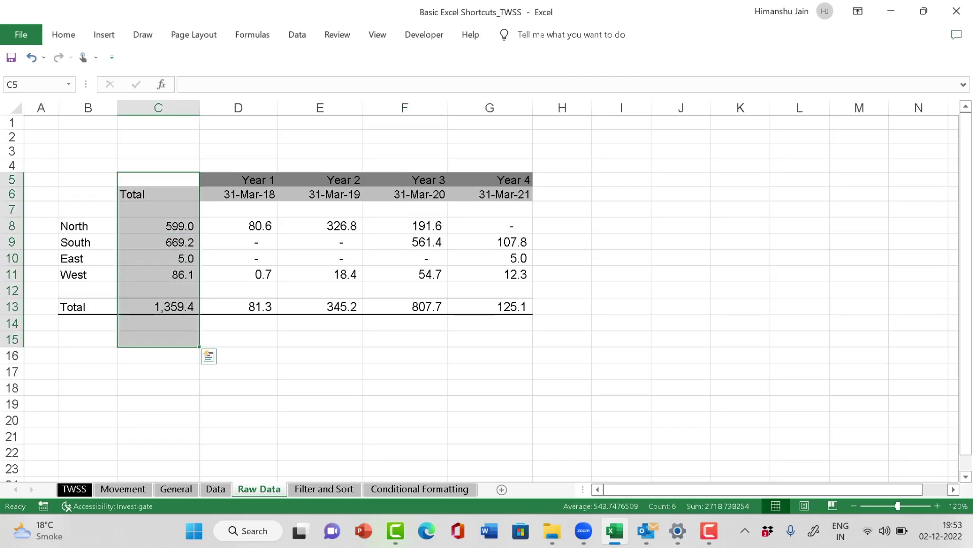
pyautogui.press('alt')
pyautogui.press('Escape')
pyautogui.press('Return')
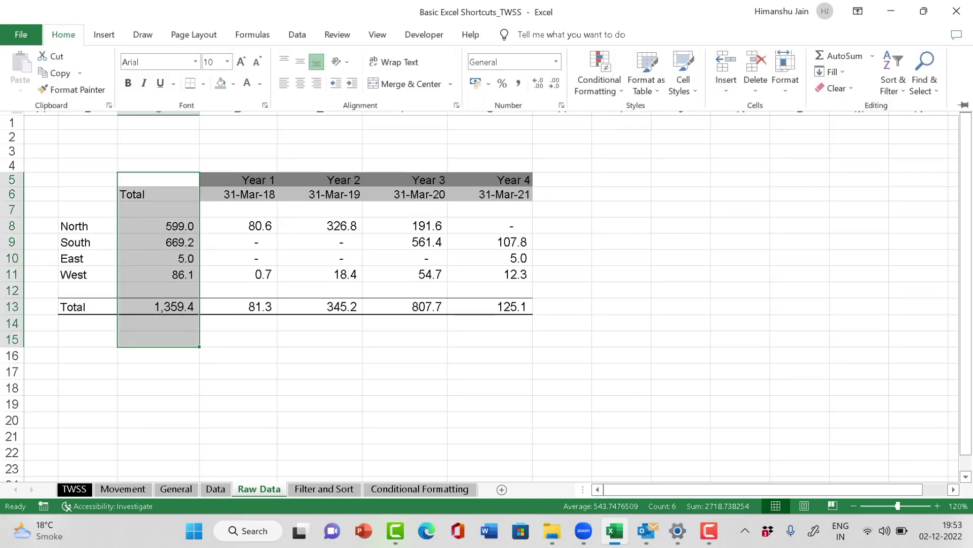
pyautogui.hotkey('alt', 'h')
pyautogui.press('b')
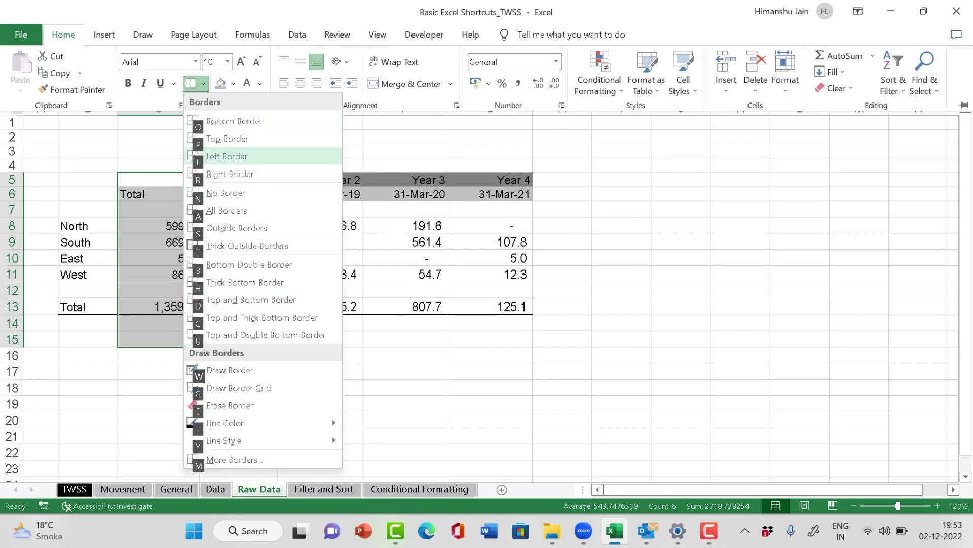
pyautogui.press('Down')
pyautogui.press('Return')
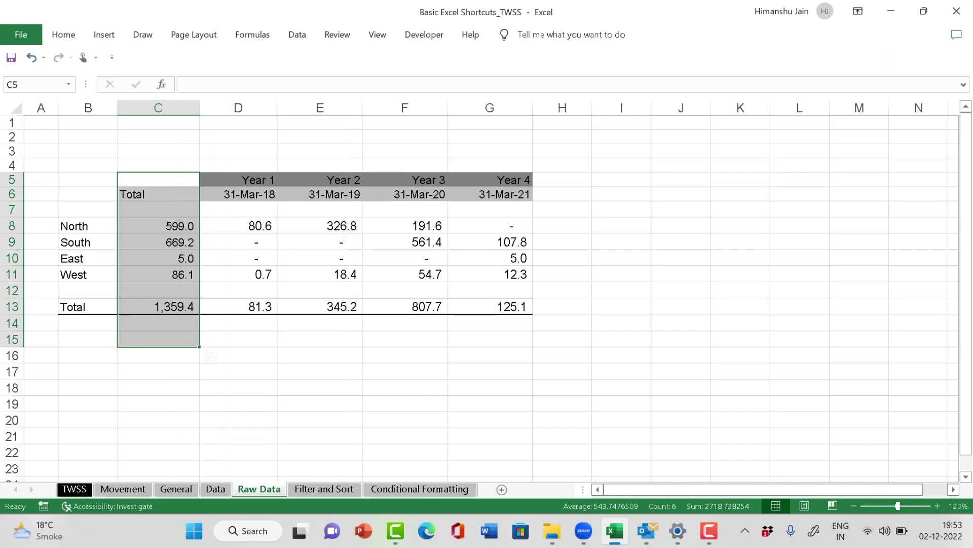
pyautogui.press('Down')
pyautogui.press('Down')
pyautogui.press('Down')
pyautogui.press('Down')
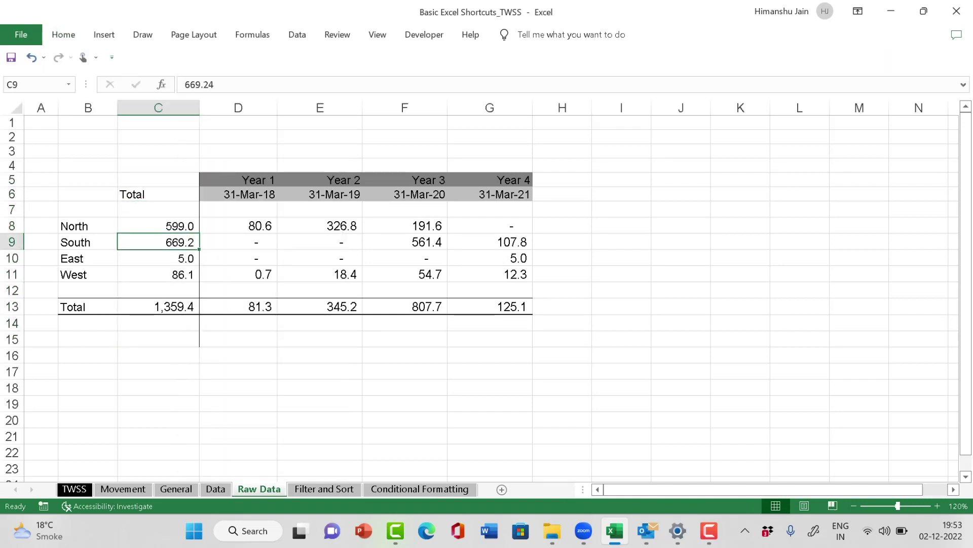
# Step: Select the range C7:C18 in the Total column to examine the extent of its right border
pyautogui.click(238, 419)
pyautogui.moveTo(158, 209); pyautogui.dragTo(158, 388)
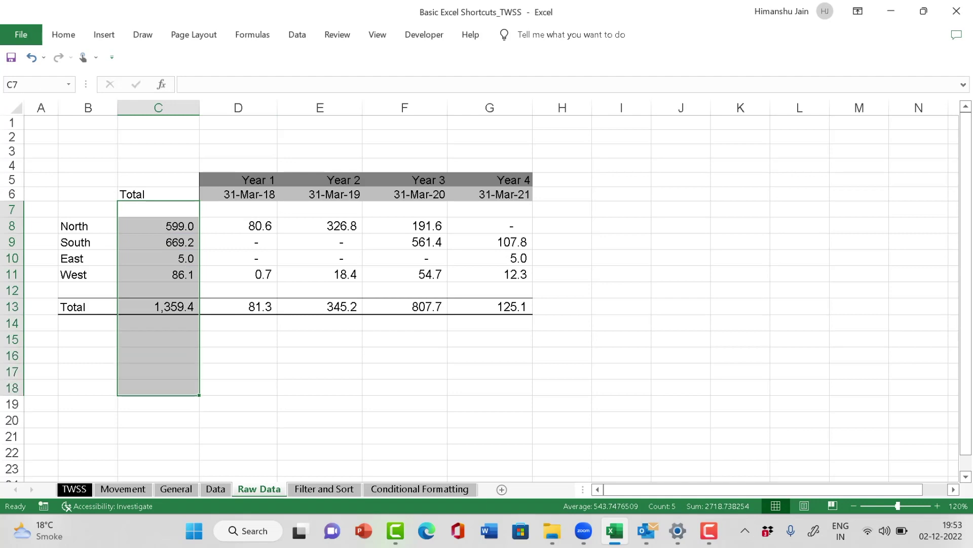
pyautogui.scroll(-4, 158, 388)
pyautogui.scroll(4, 487, 294)
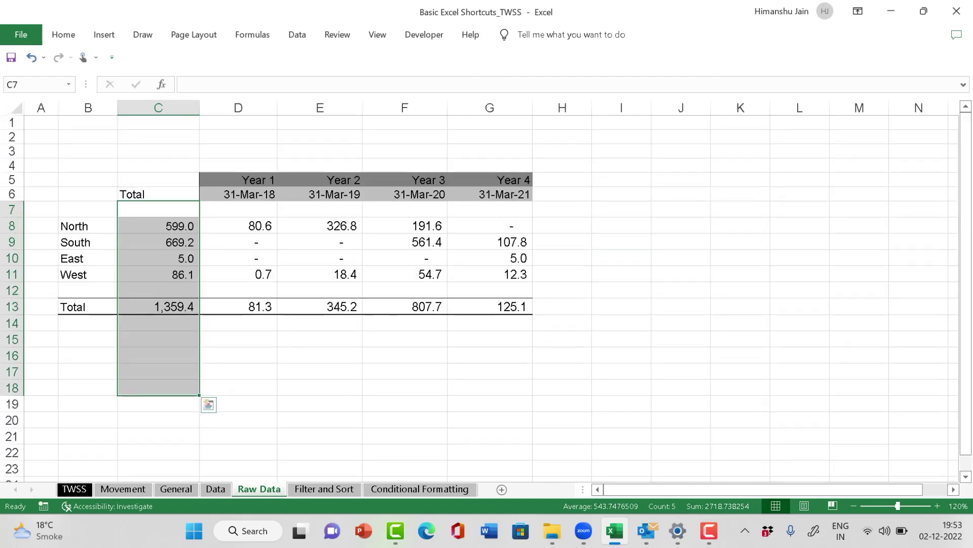